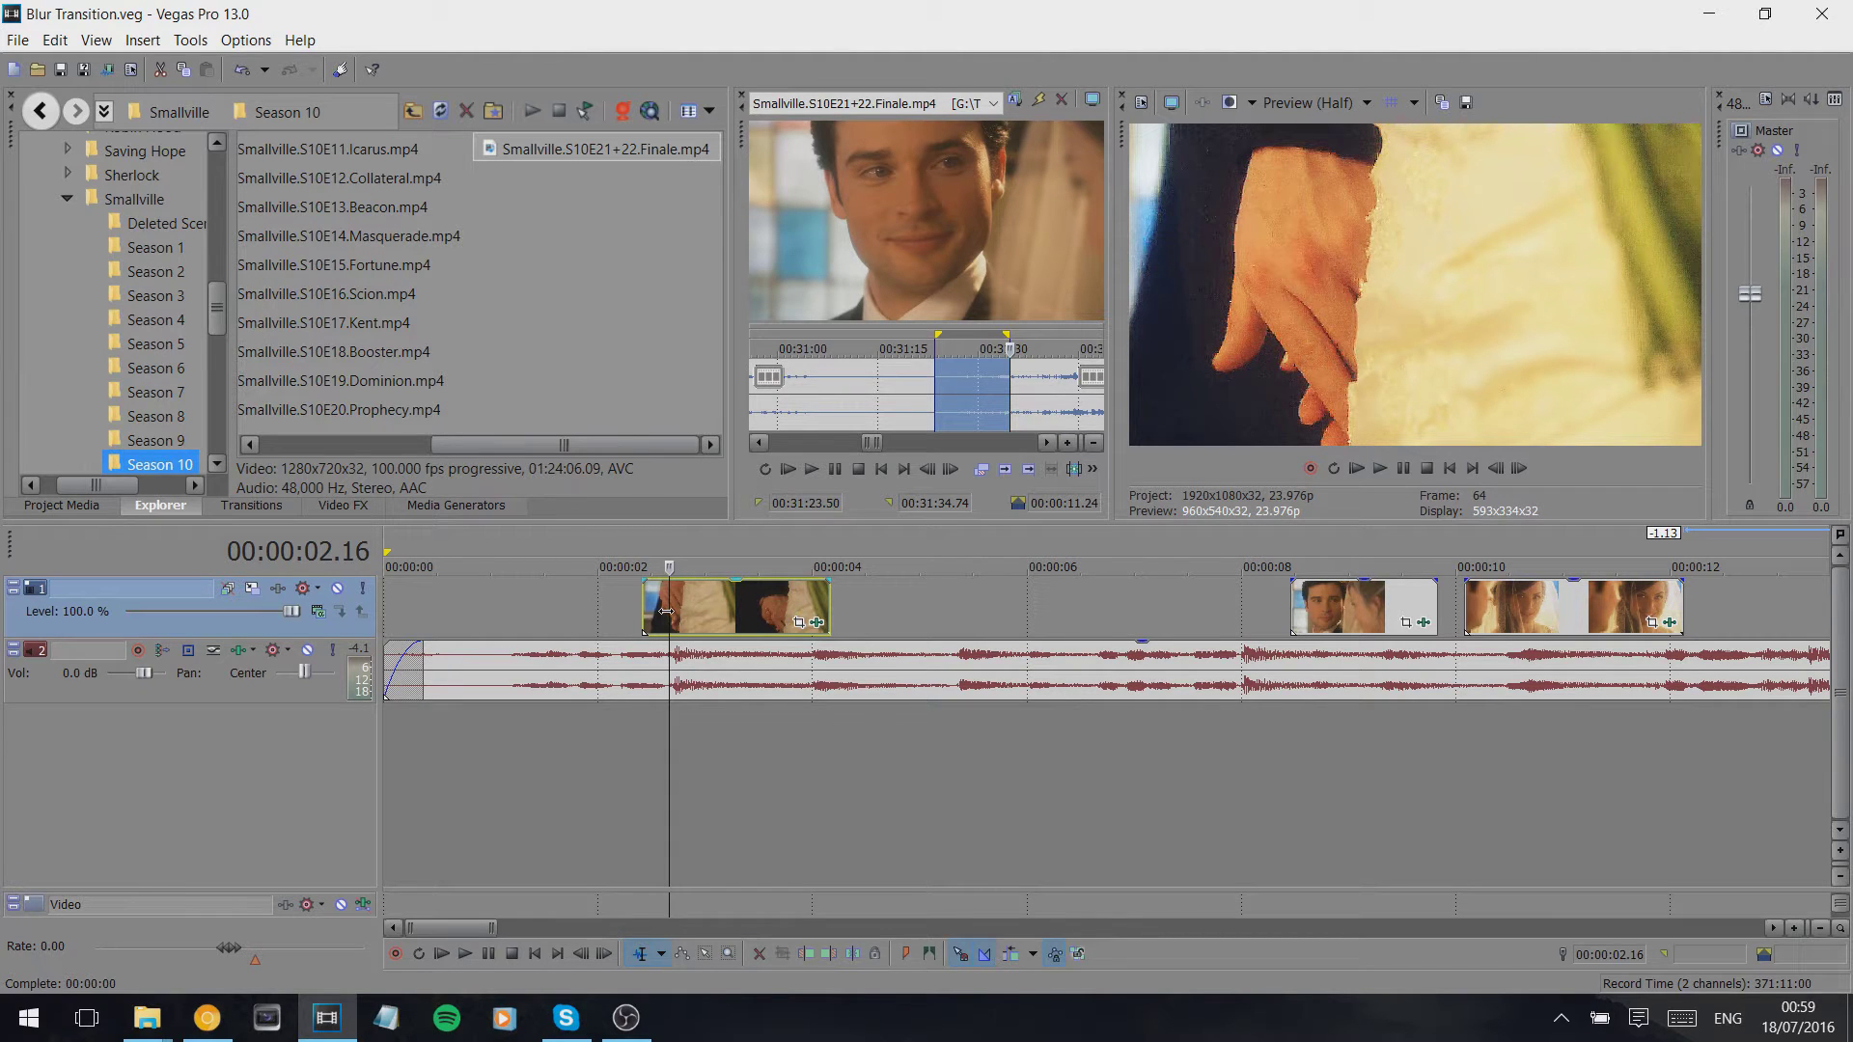
- Move the second clip about two seconds and the third clip about 2.3 seconds earlier
scroll(1167, 623, "up", 2)
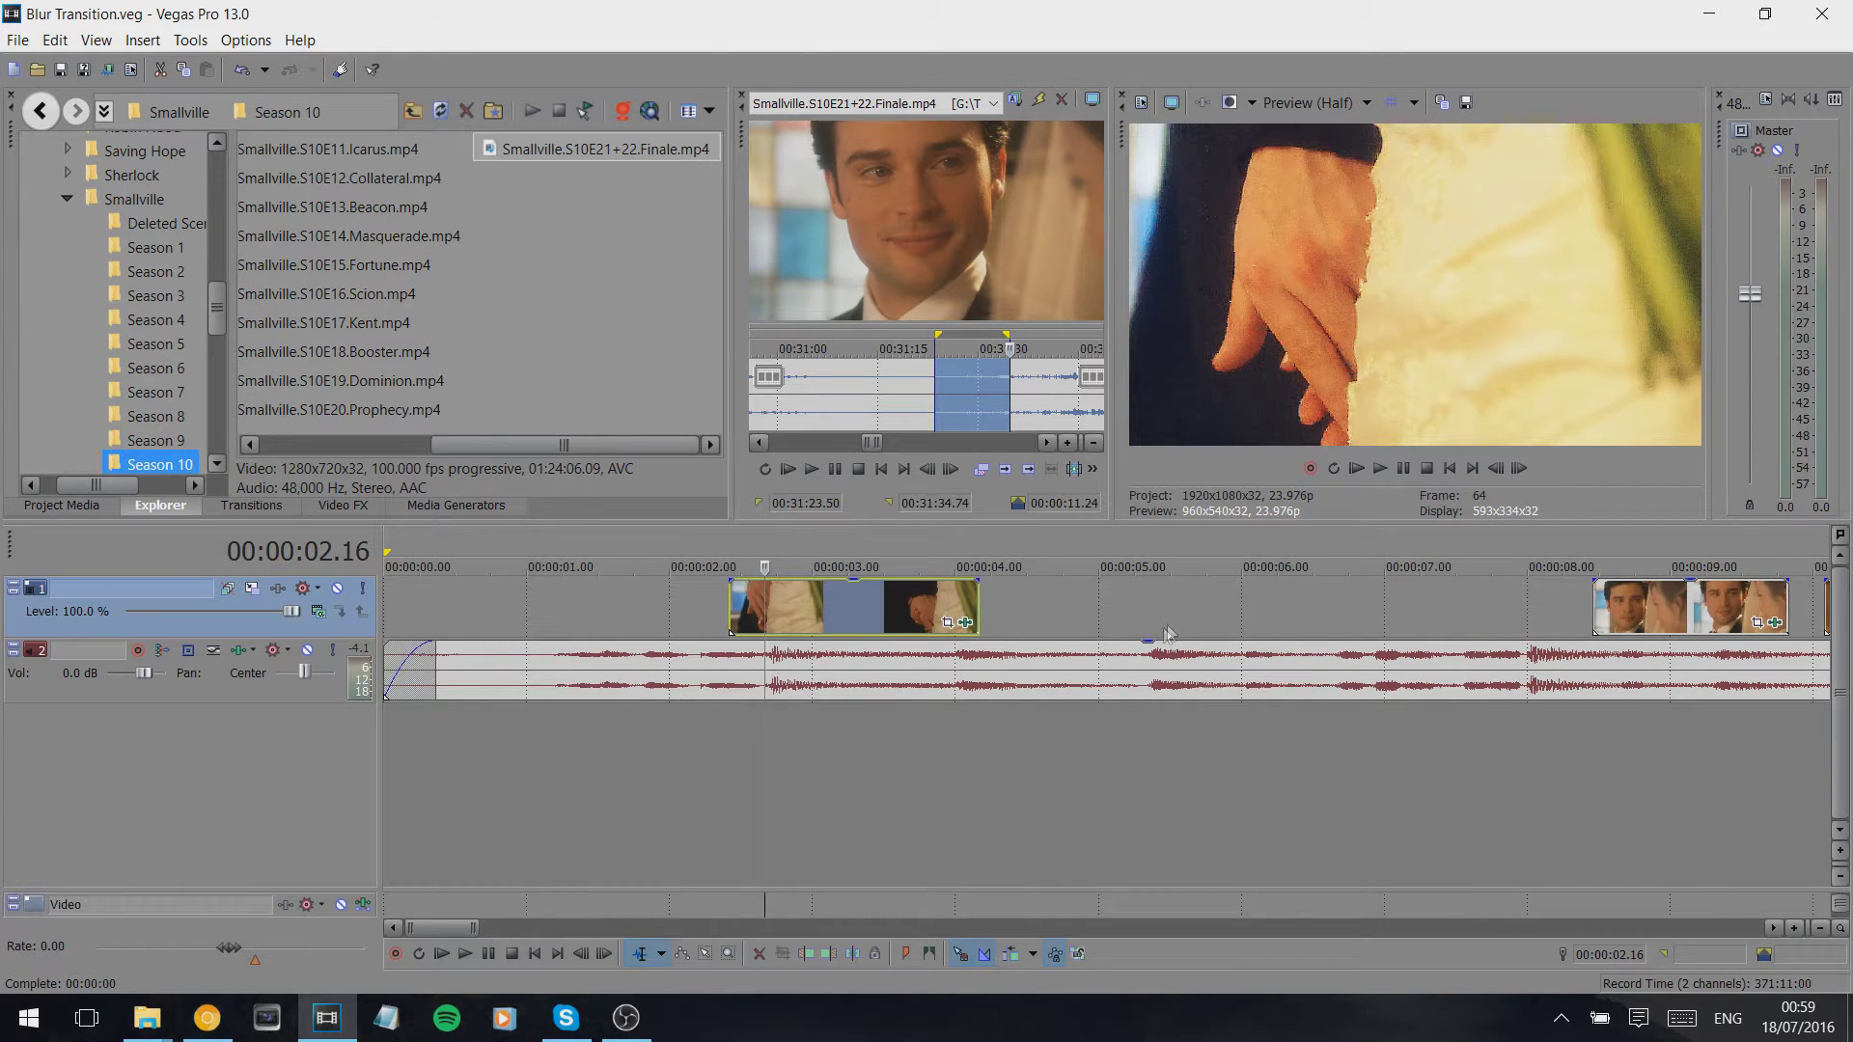
scroll(1032, 589, "down", 3)
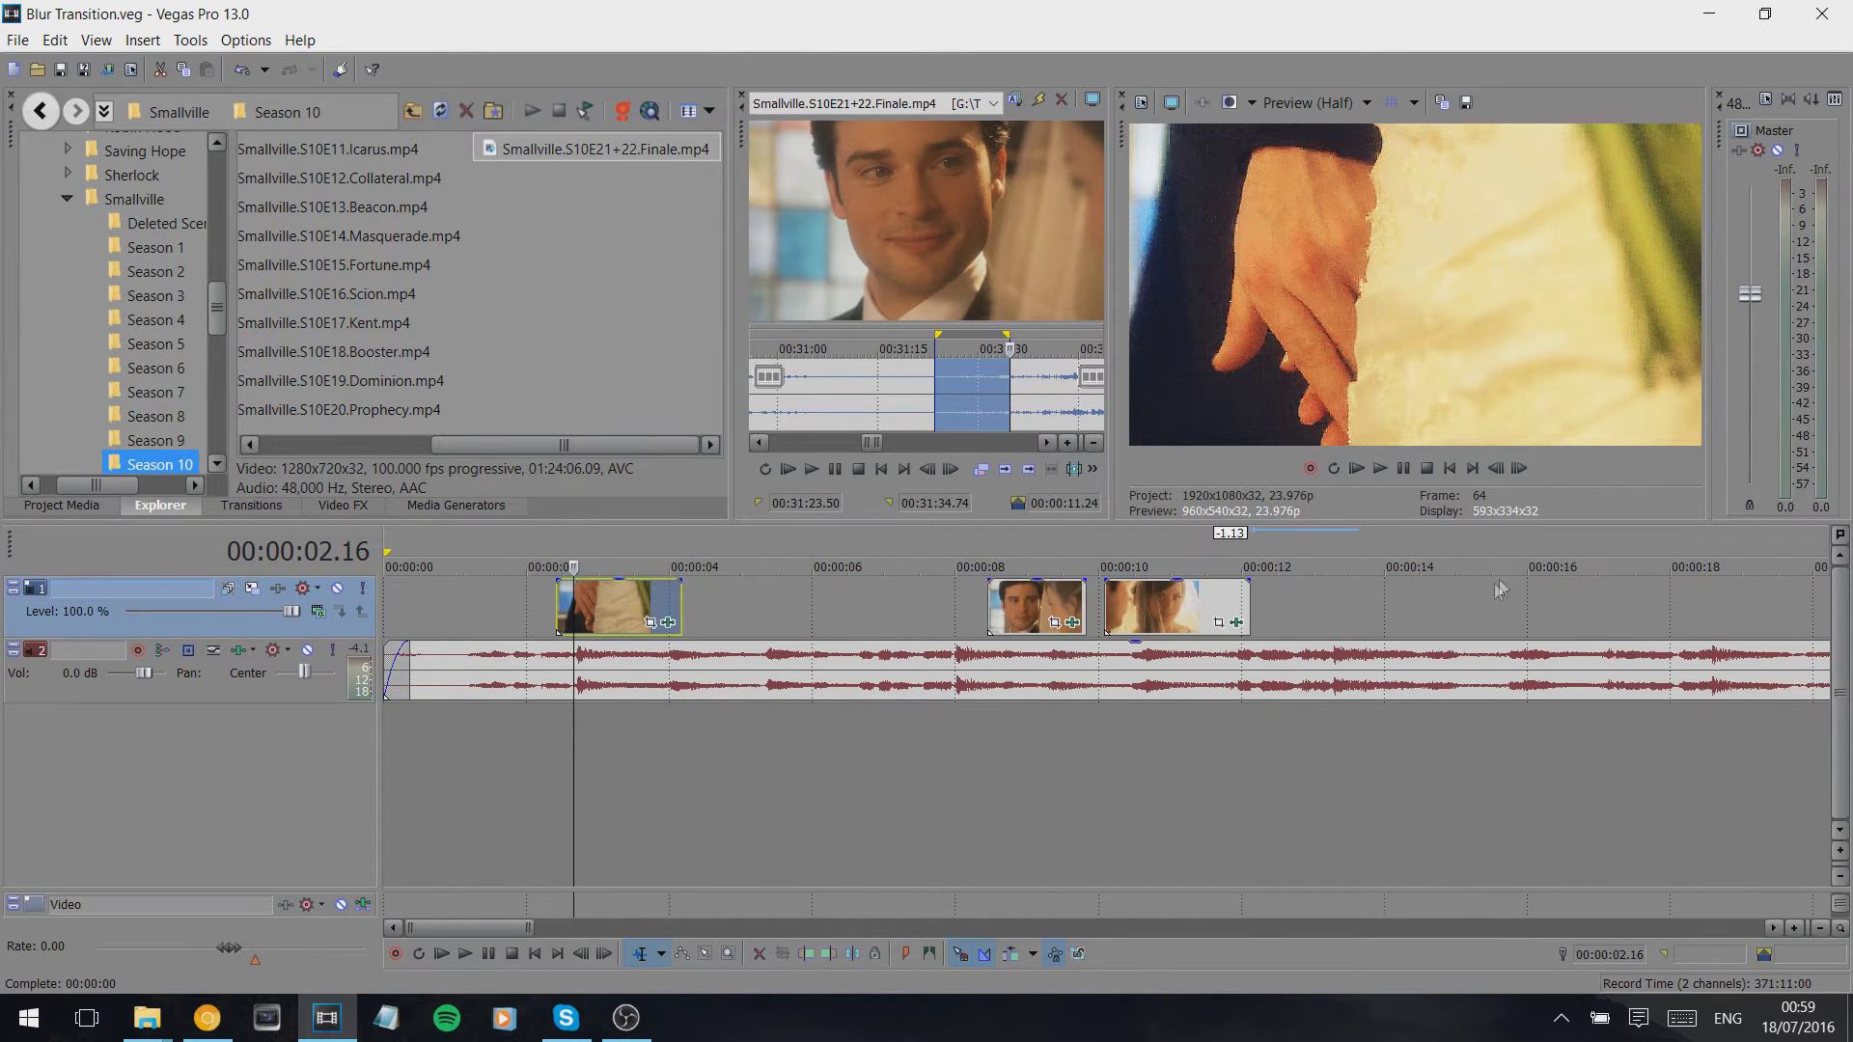
left_click_drag(1005, 617, 823, 618)
left_click_drag(1185, 610, 1022, 610)
- Give the first clip a fade-in lasting to about 3.04 s
left_click(603, 608)
scroll(1072, 605, "up", 3)
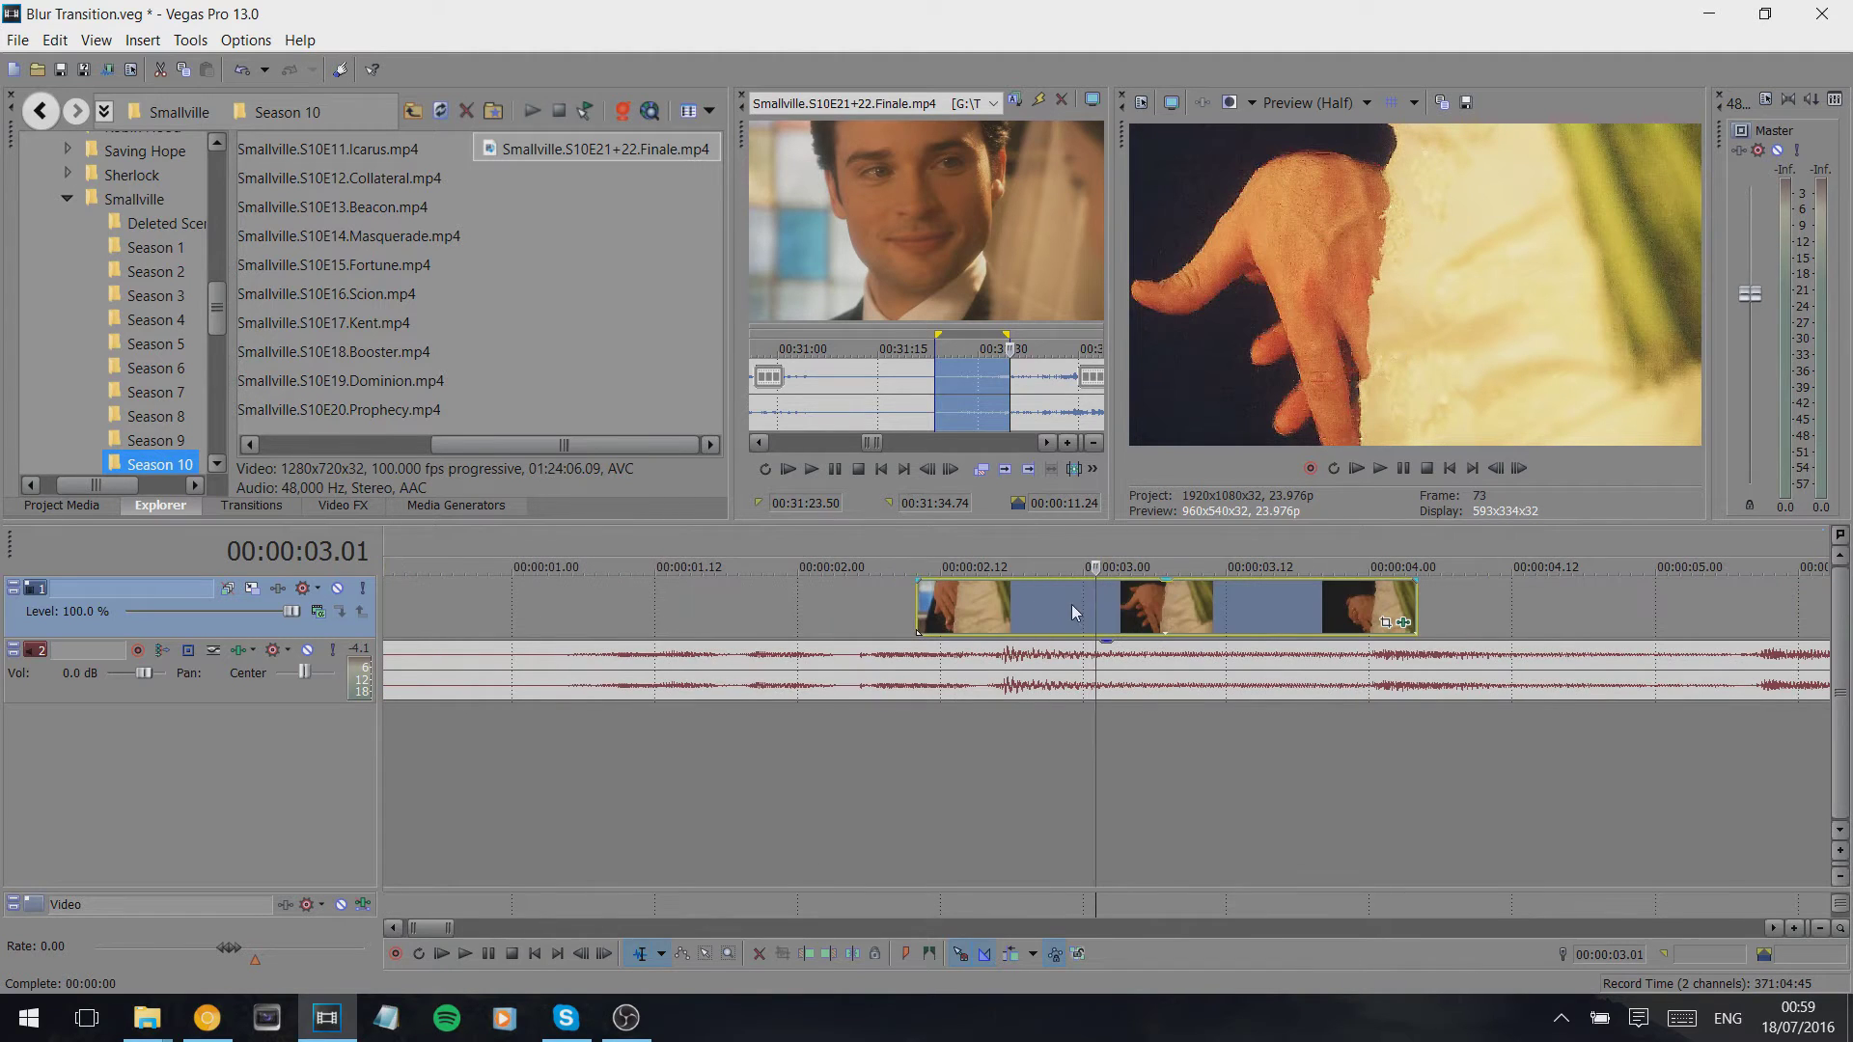
left_click(912, 577)
left_click_drag(912, 577, 1131, 579)
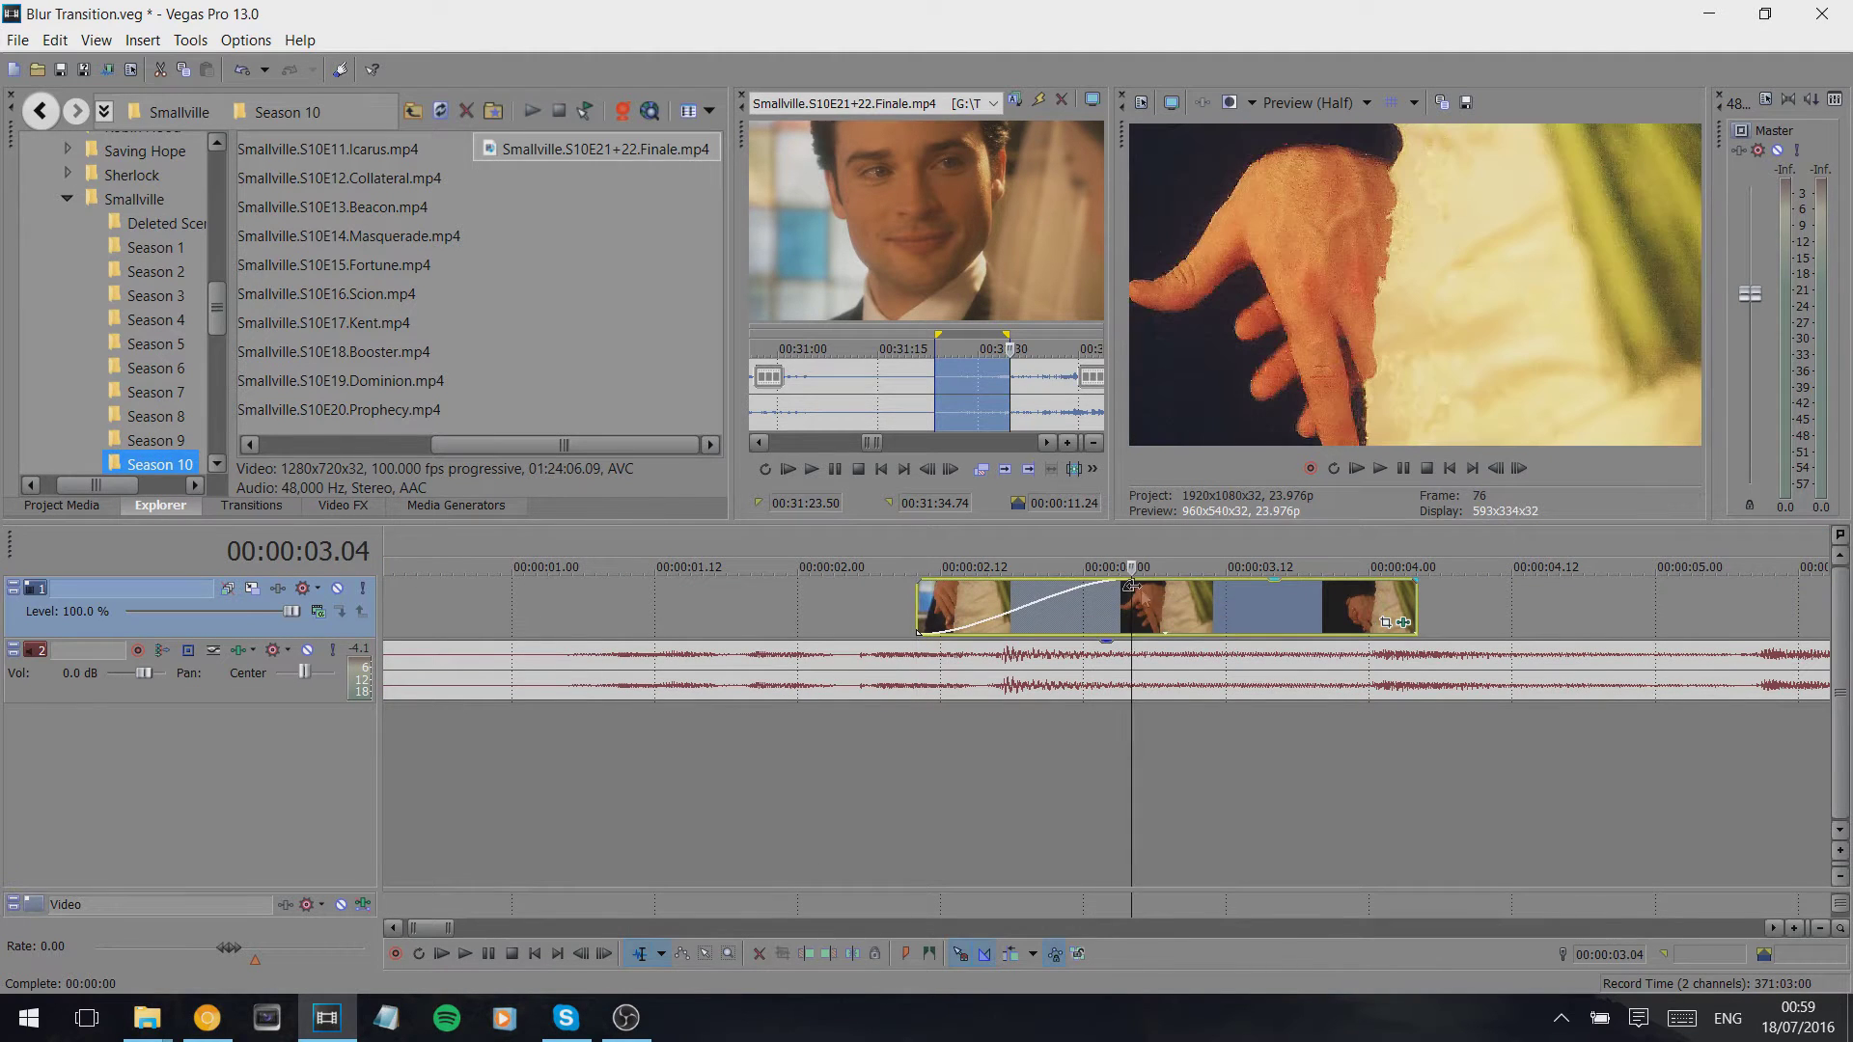
left_click(994, 642)
- Play the timeline from 1.22 and drop markers on each beat, up to near 8 seconds
scroll(675, 618, "down", 3)
left_click(591, 619)
key("space")
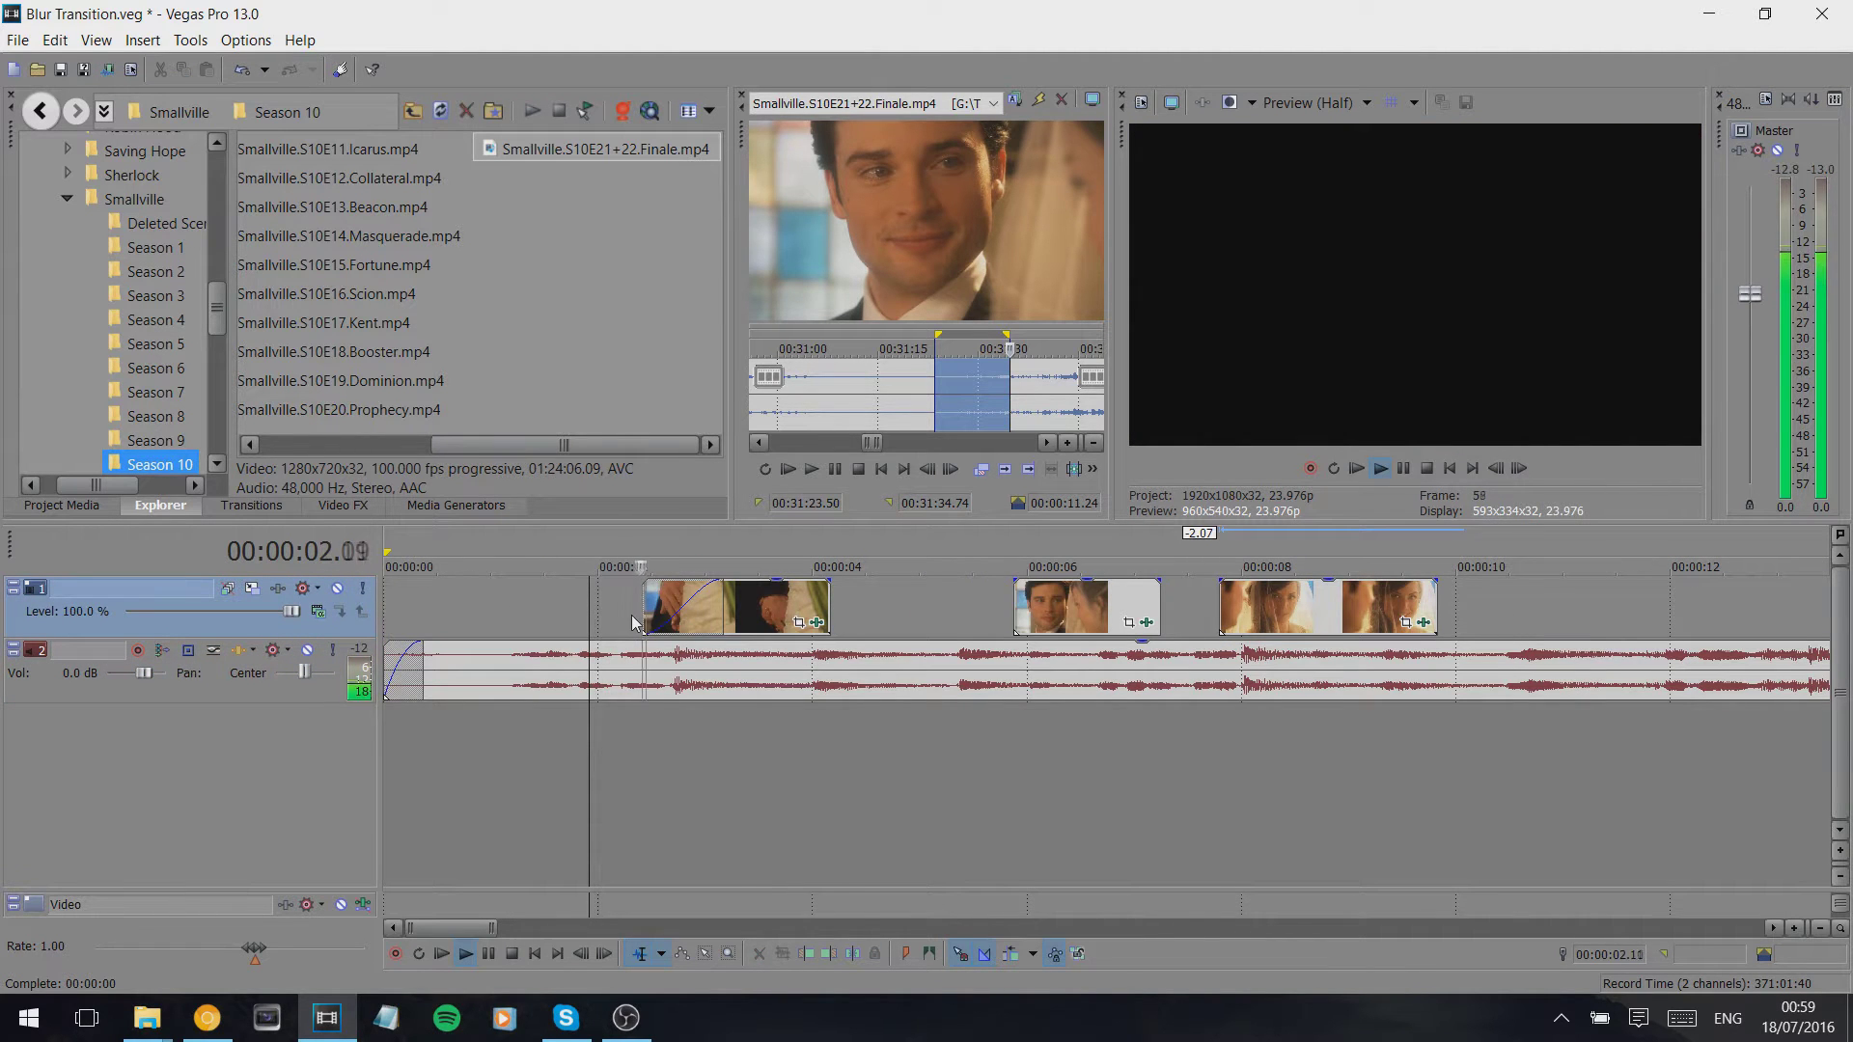
key("m")
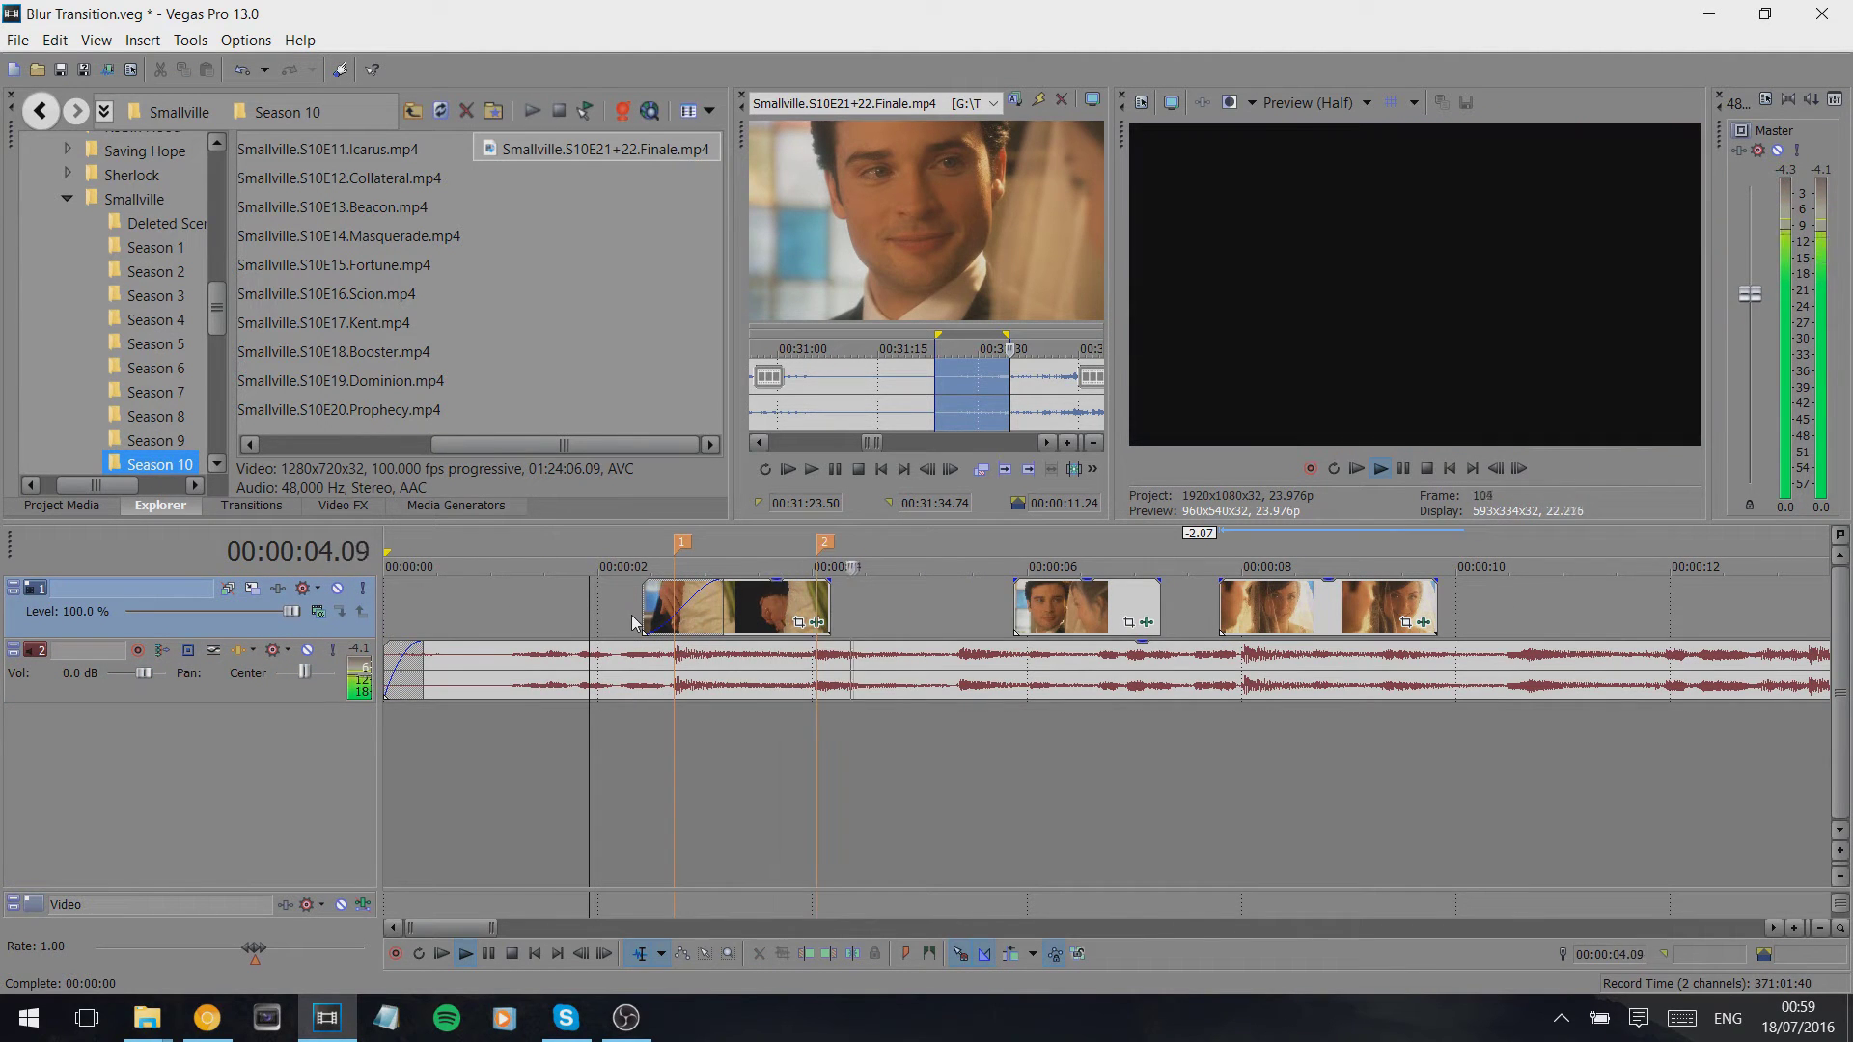
key("m")
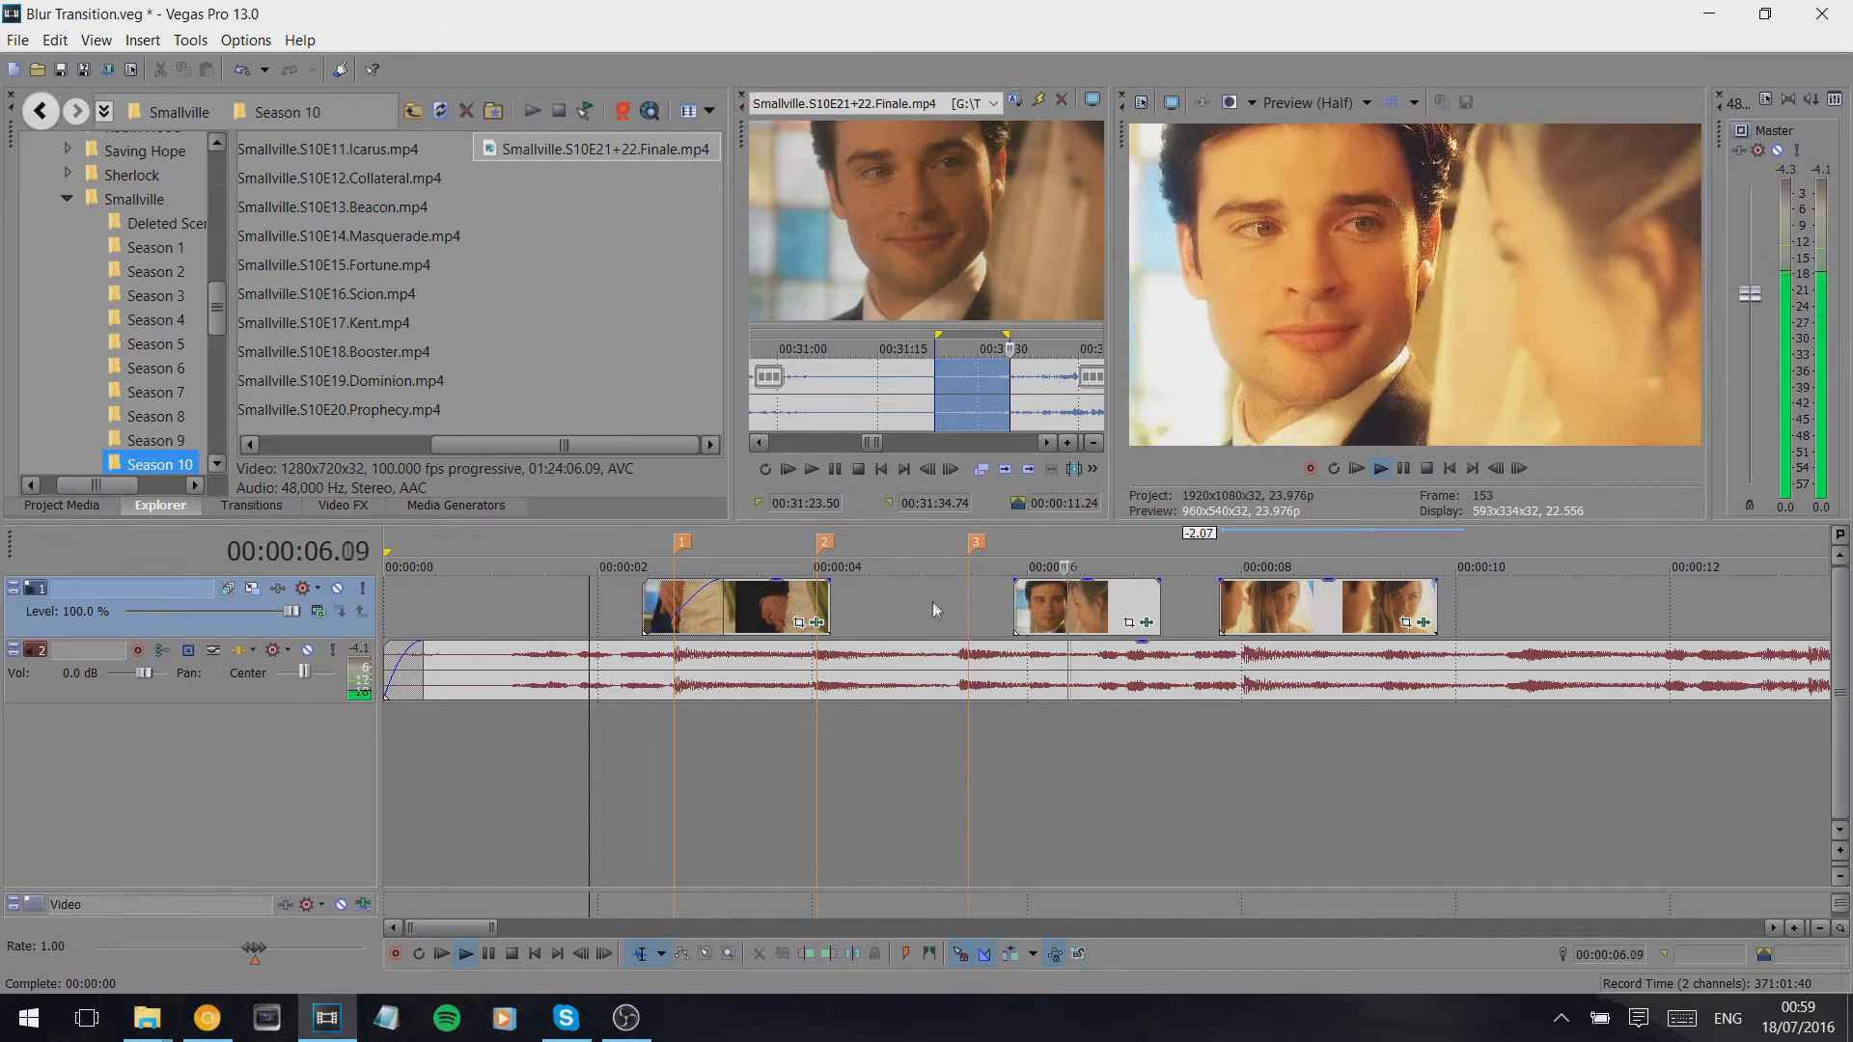
key("m")
left_click(969, 605)
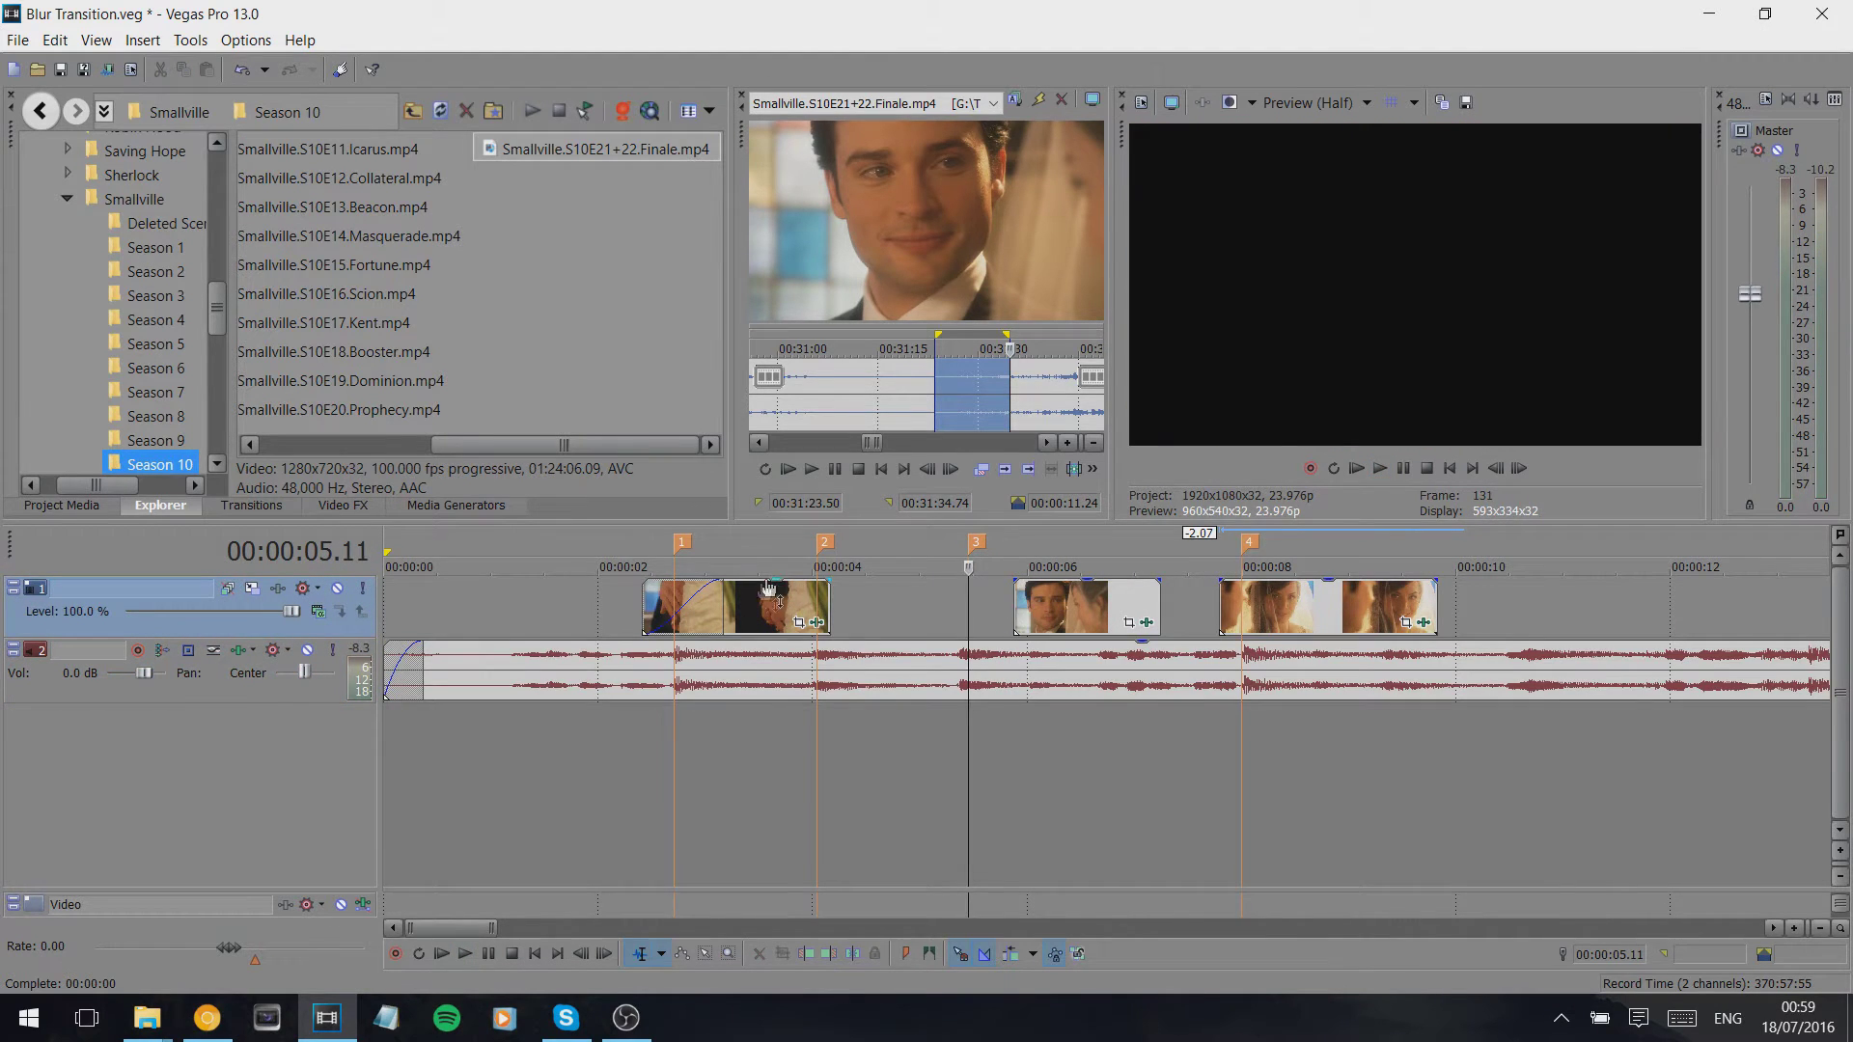
- Adjust the first clip's end point and play the edit back
left_click(725, 603)
scroll(931, 604, "up", 2)
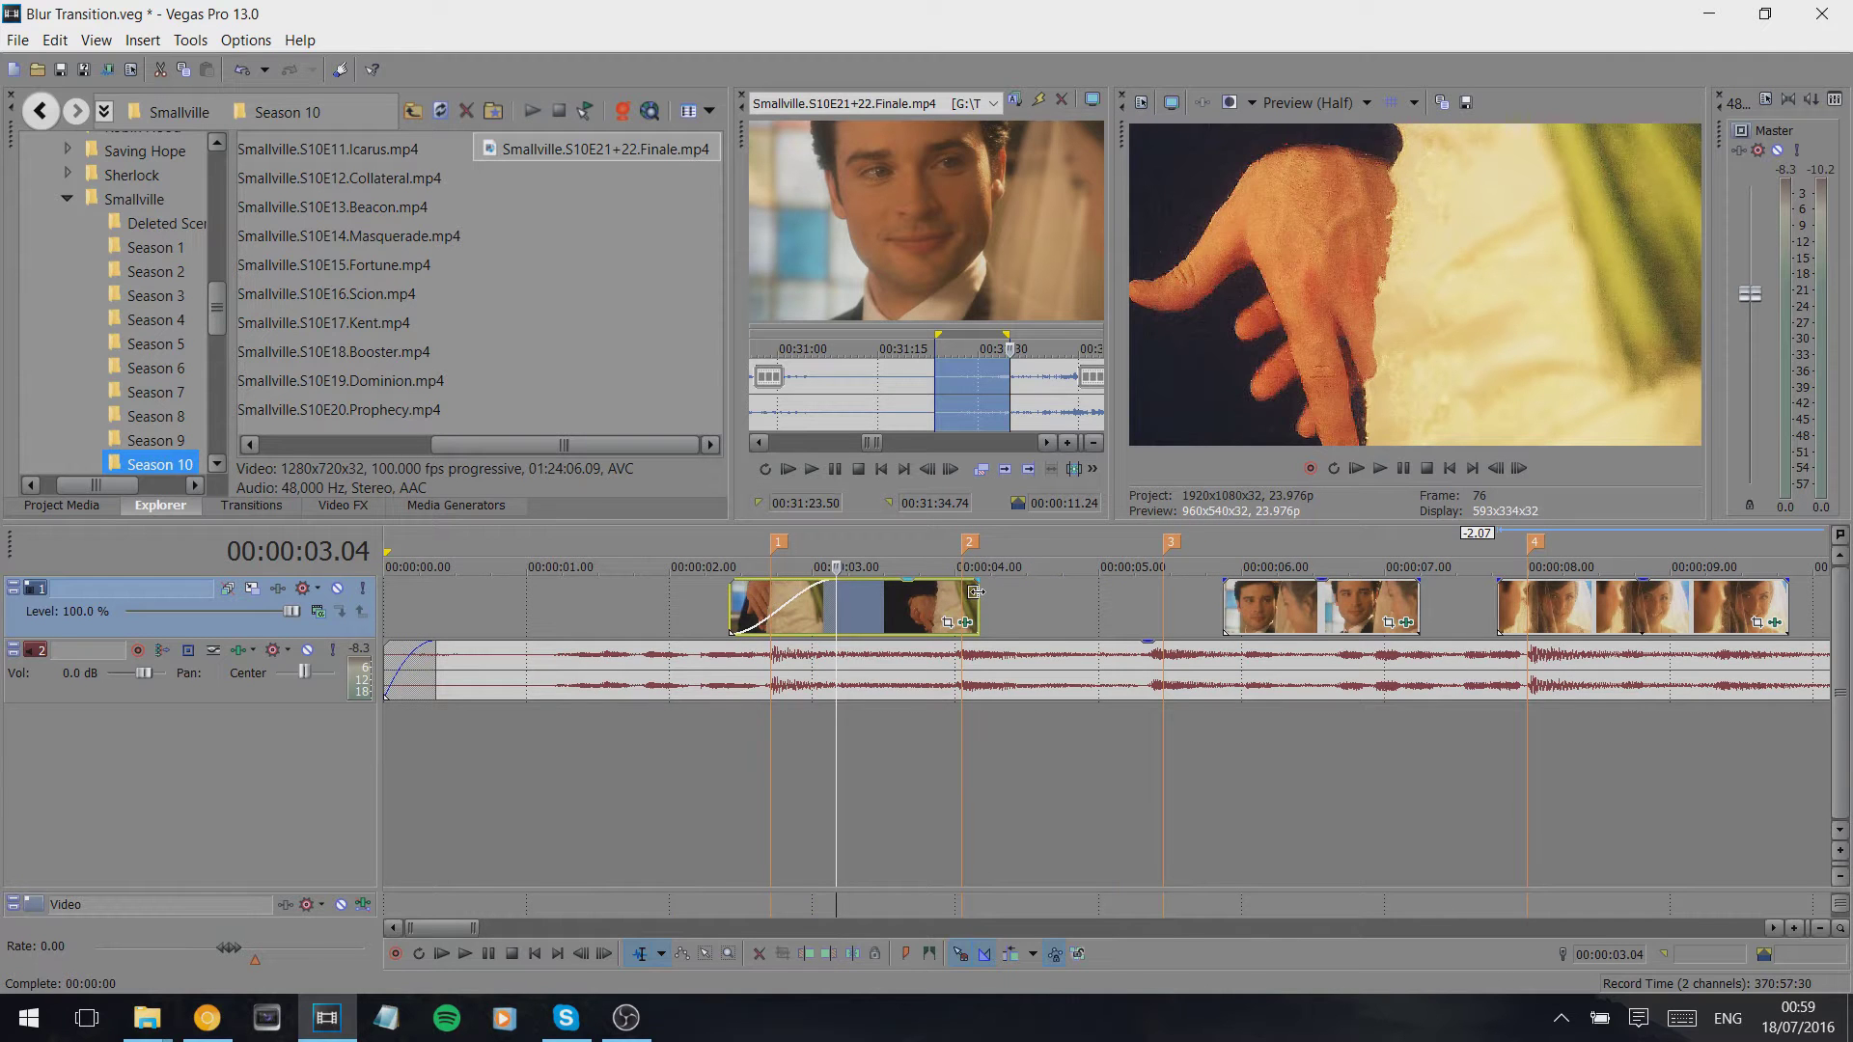
left_click_drag(976, 591, 977, 591)
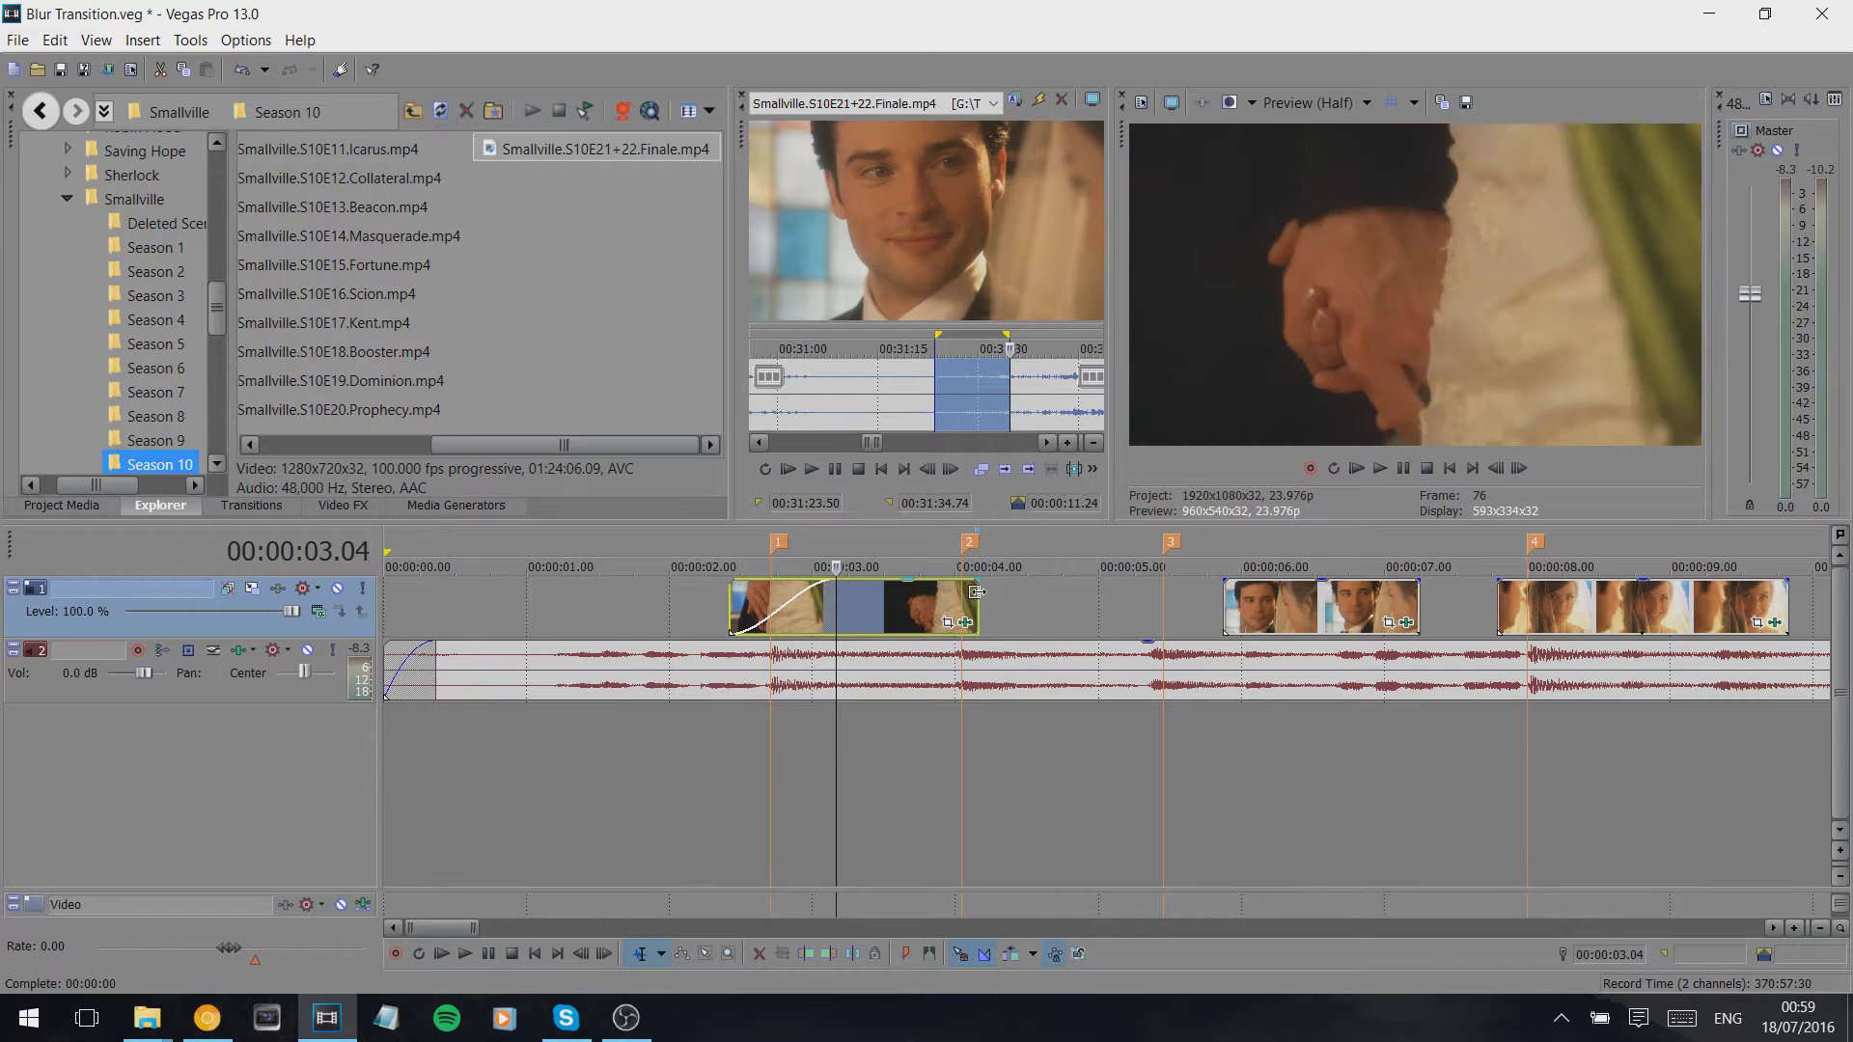
key("Return")
key("Return")
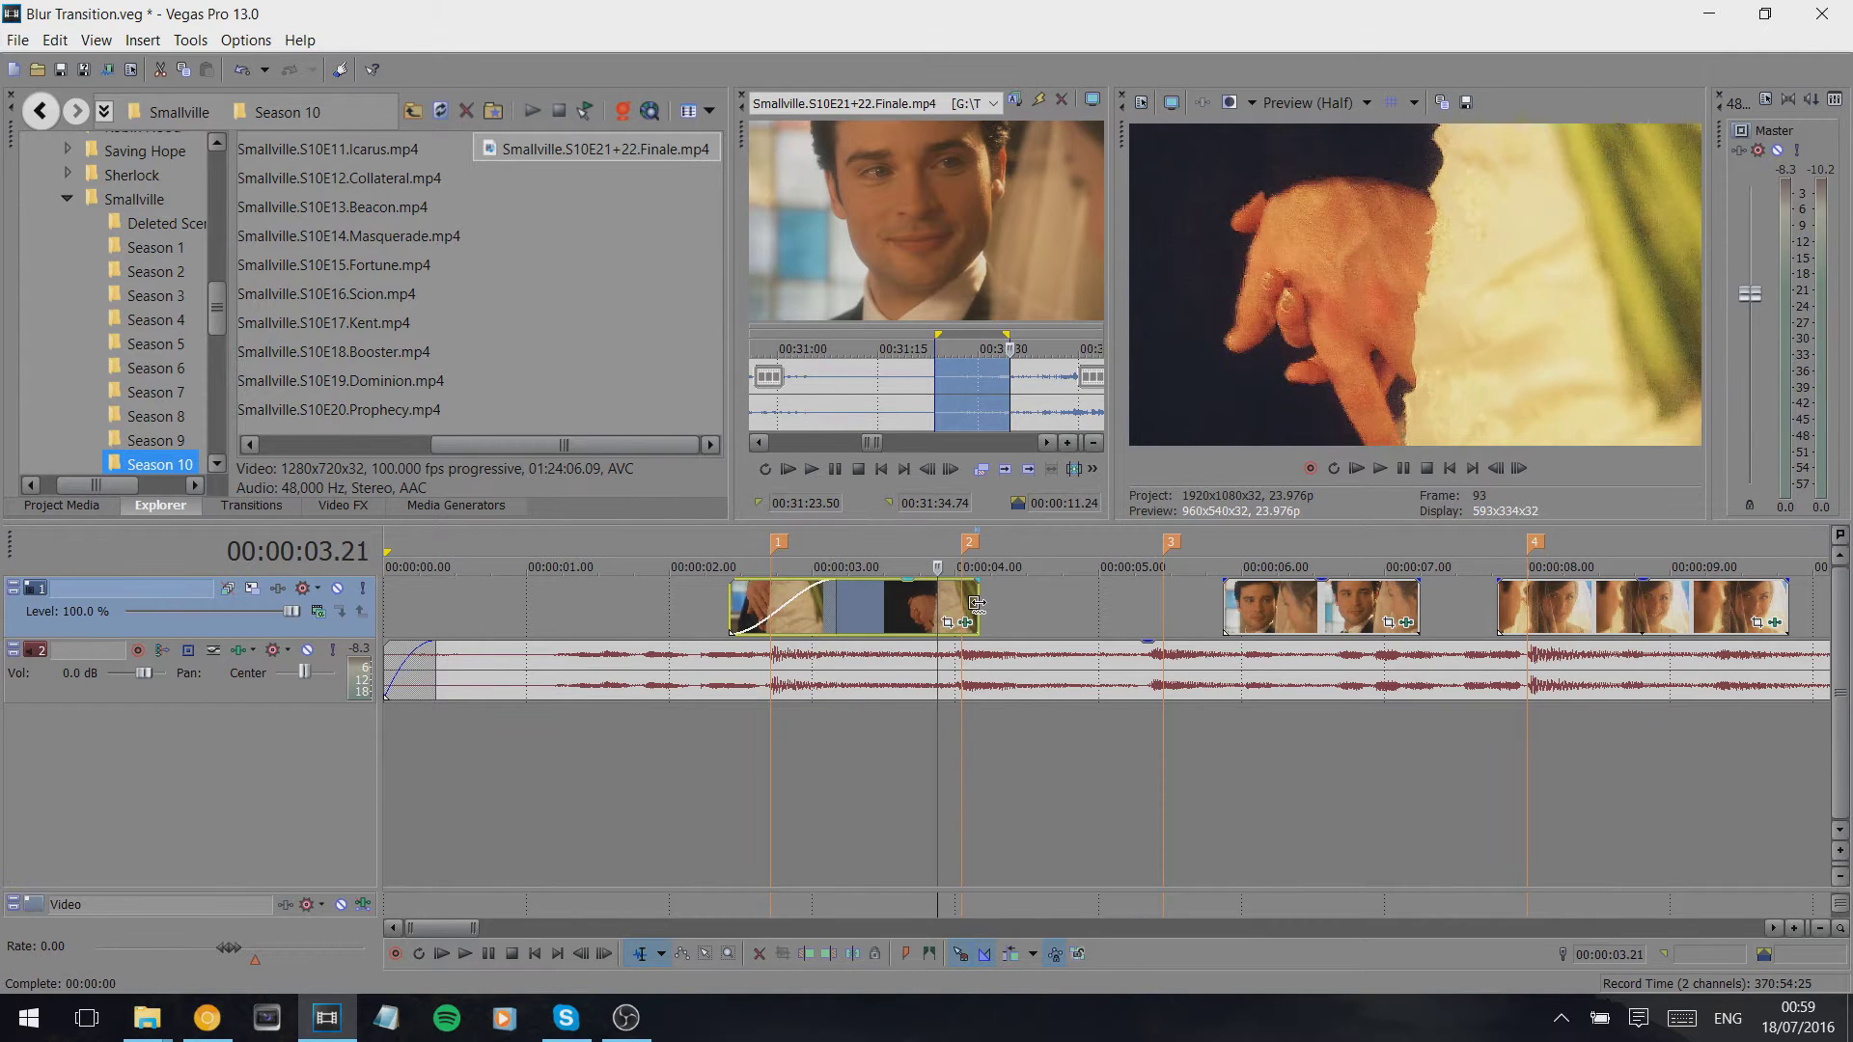
- Time-stretch the first and second clips' ends, and insert a new video track
mouse_move(977, 603)
left_mouse_down()
mouse_move(1257, 610)
mouse_move(912, 608)
mouse_move(946, 609)
left_mouse_up()
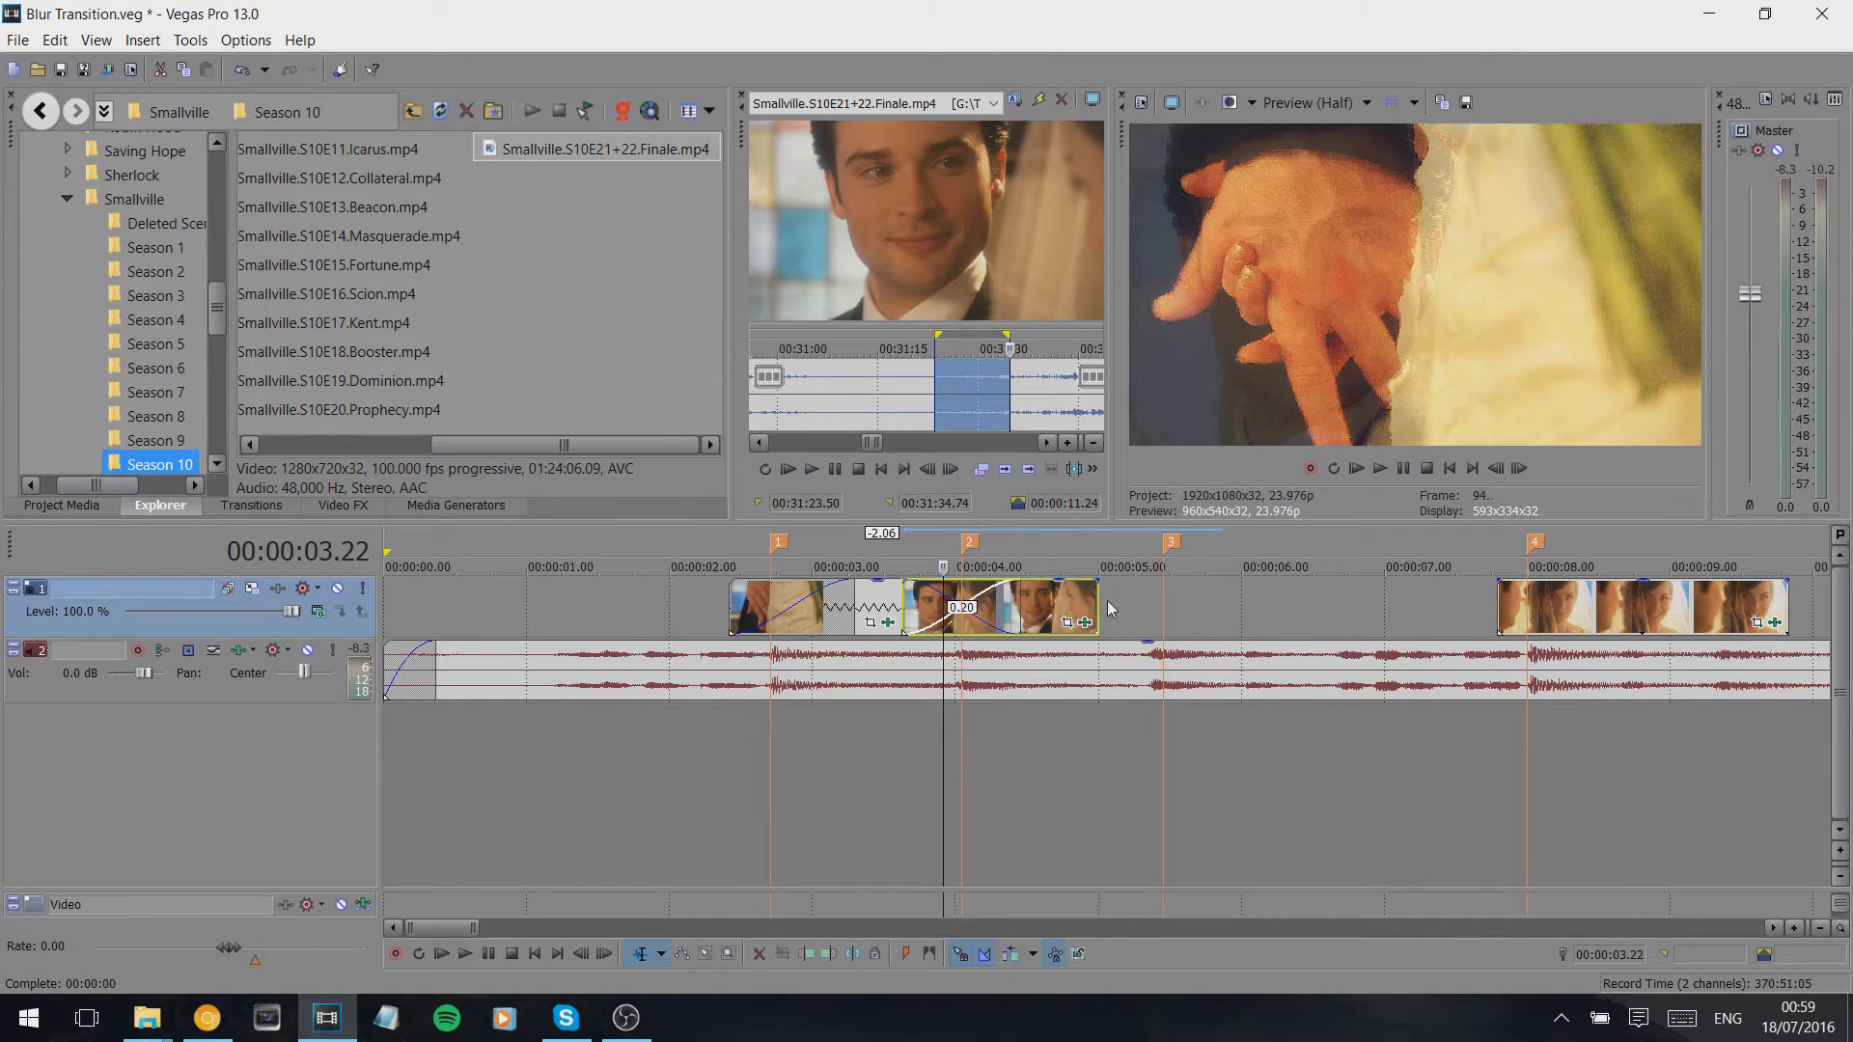
left_click_drag(1099, 605, 1199, 604)
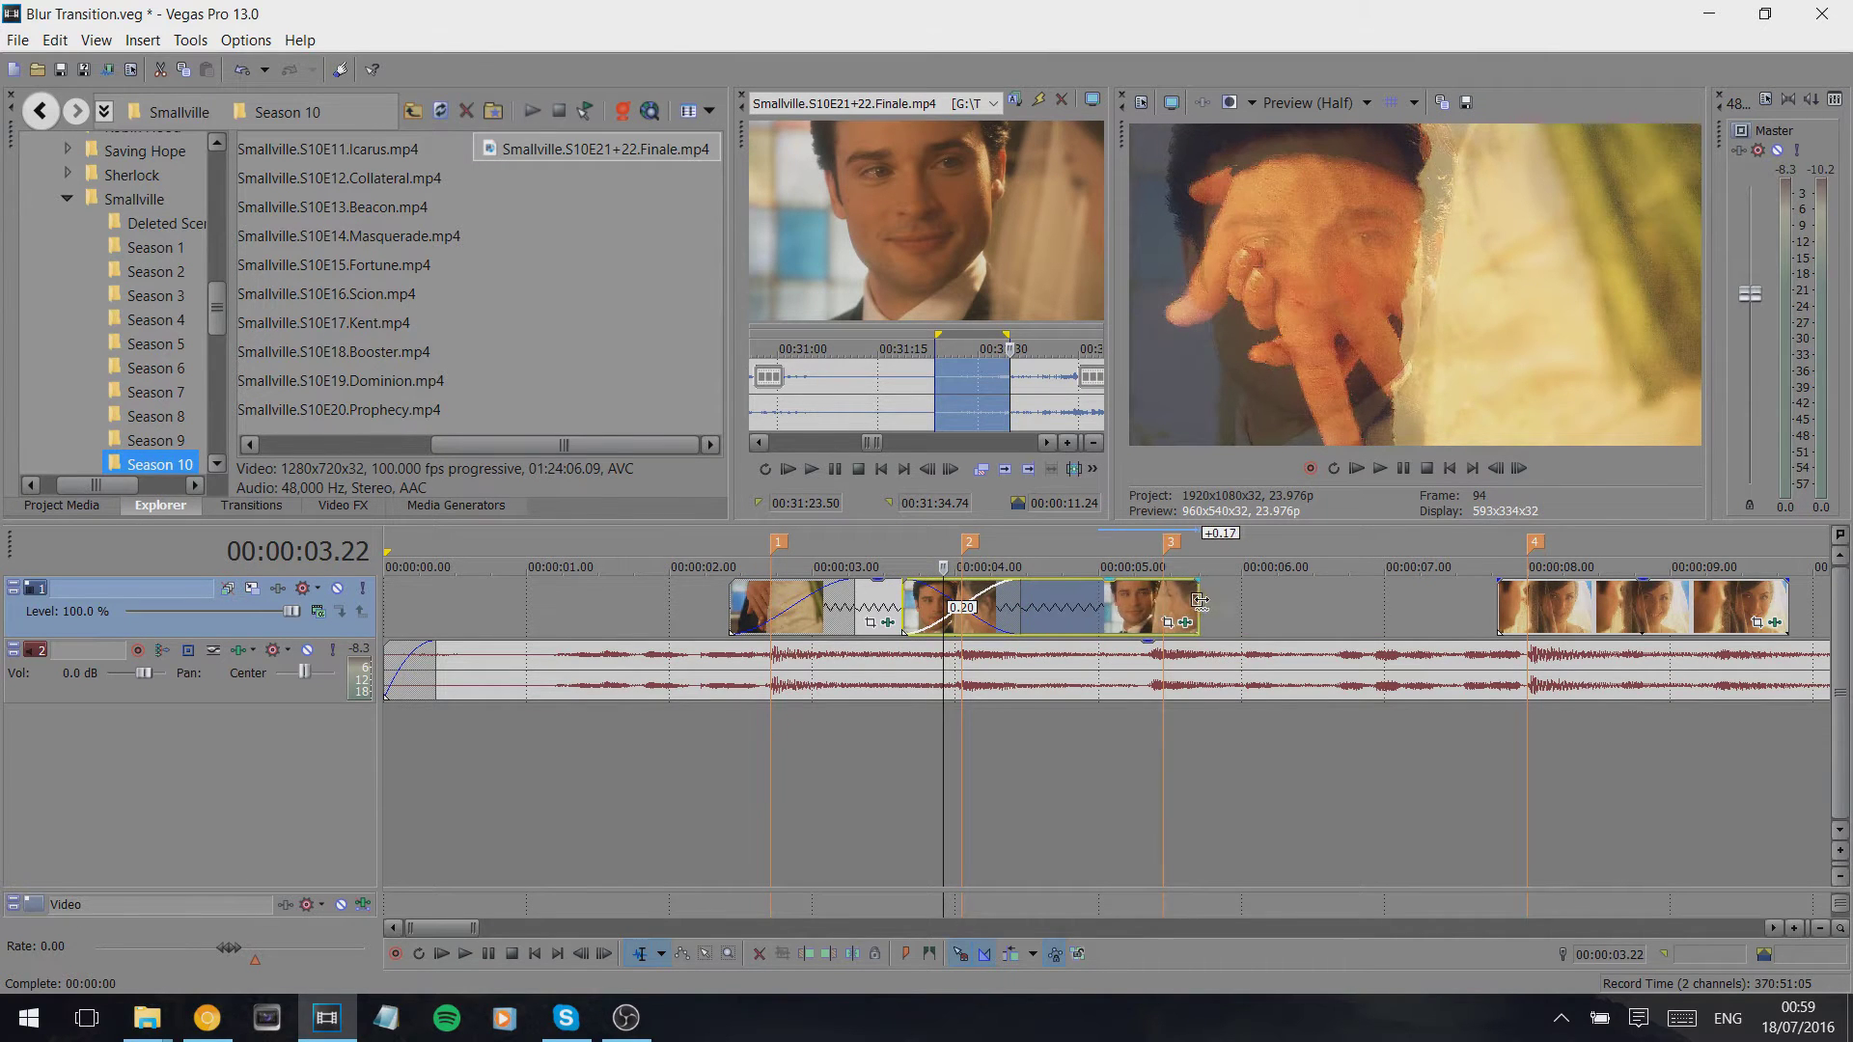
right_click(1270, 596)
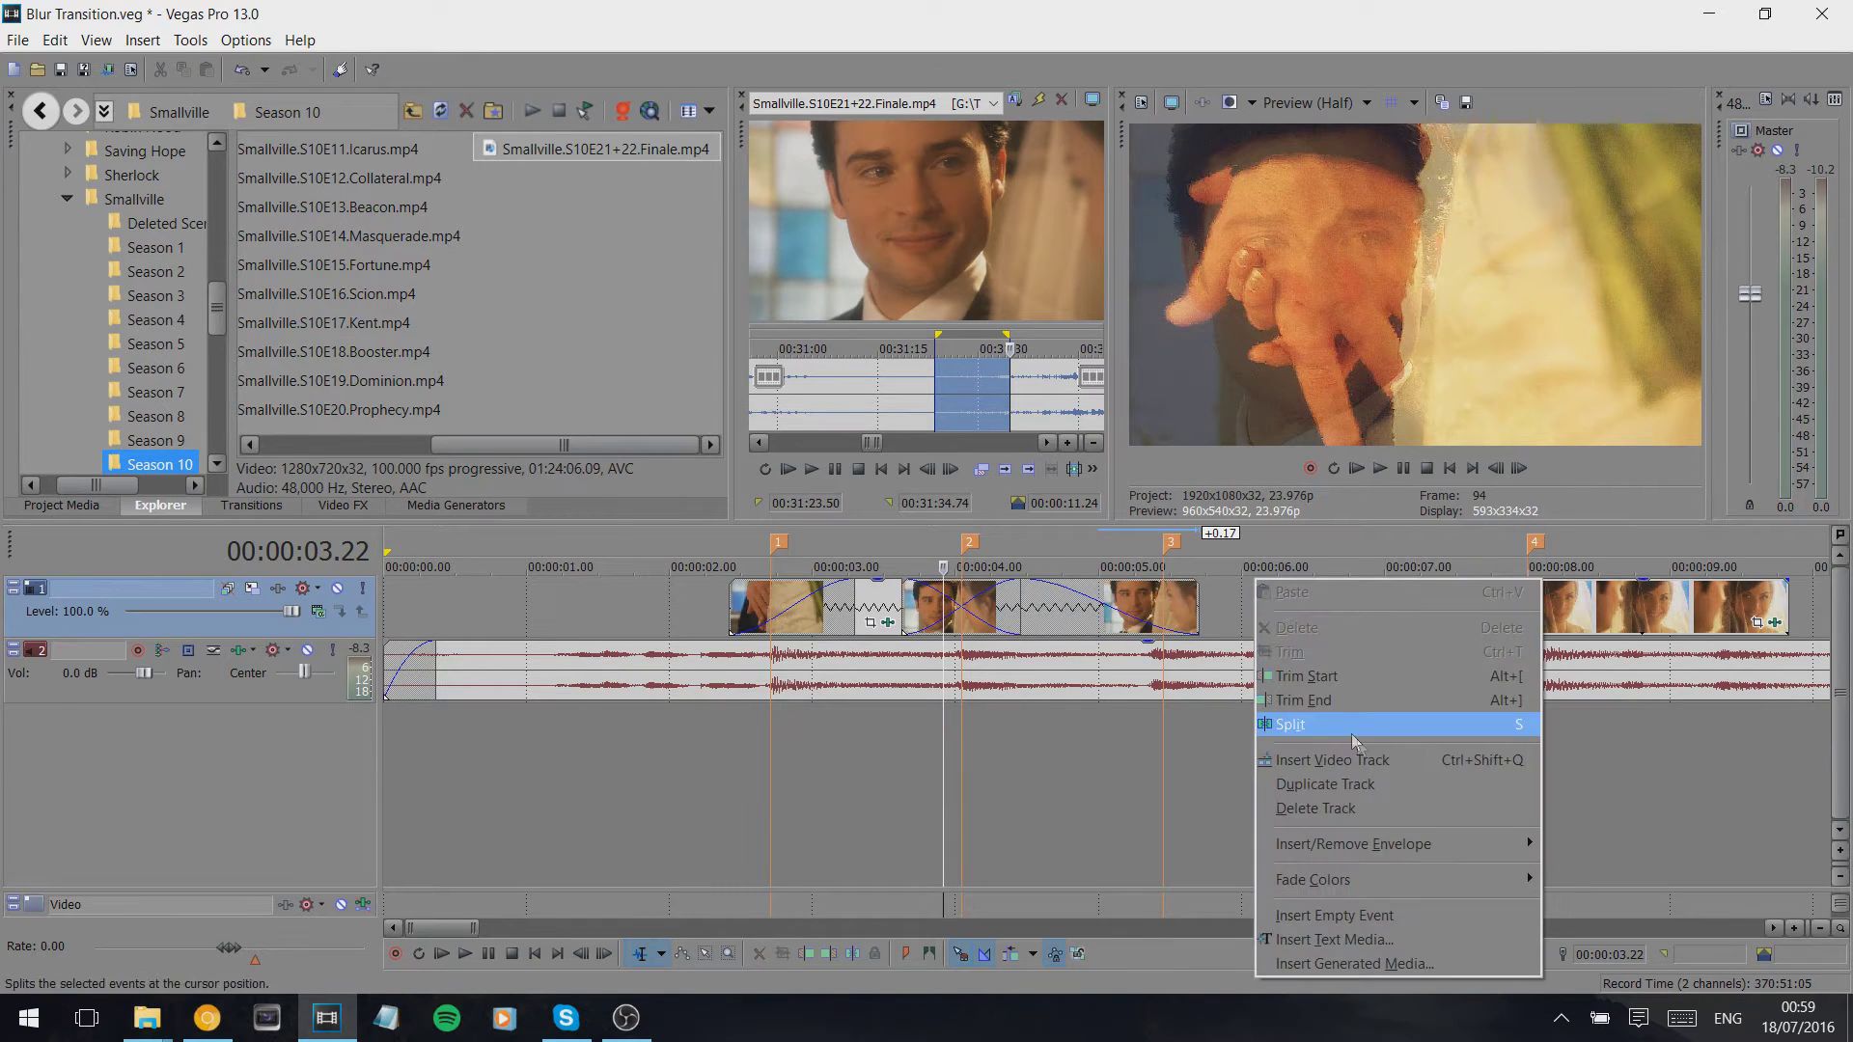
left_click(1332, 759)
- Move the last clip onto the new top track and lengthen its end by 0.21
left_click_drag(1162, 616, 1247, 579)
left_click_drag(1432, 596, 1325, 584)
left_click(1307, 589)
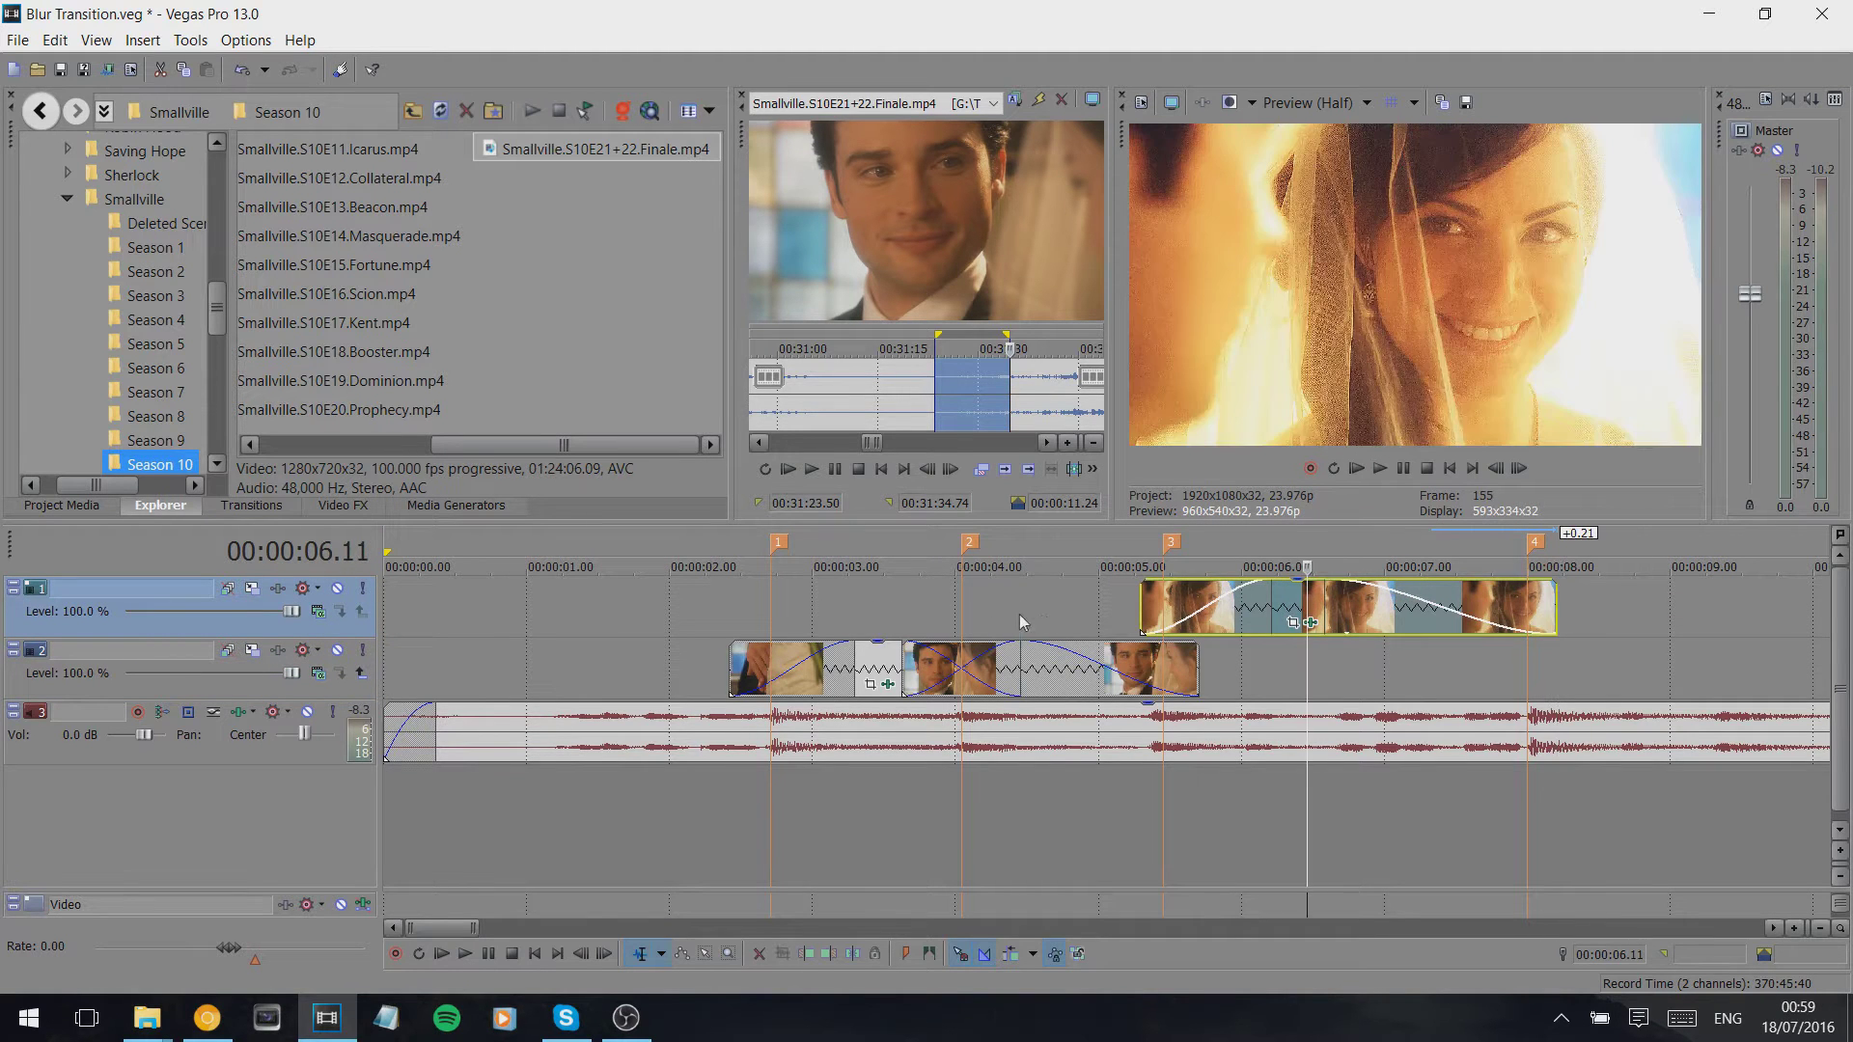
- With the track 2 clip selected and the cursor at 00:00:04.11, show the Video FX list
left_click(1020, 622)
left_click(1015, 660)
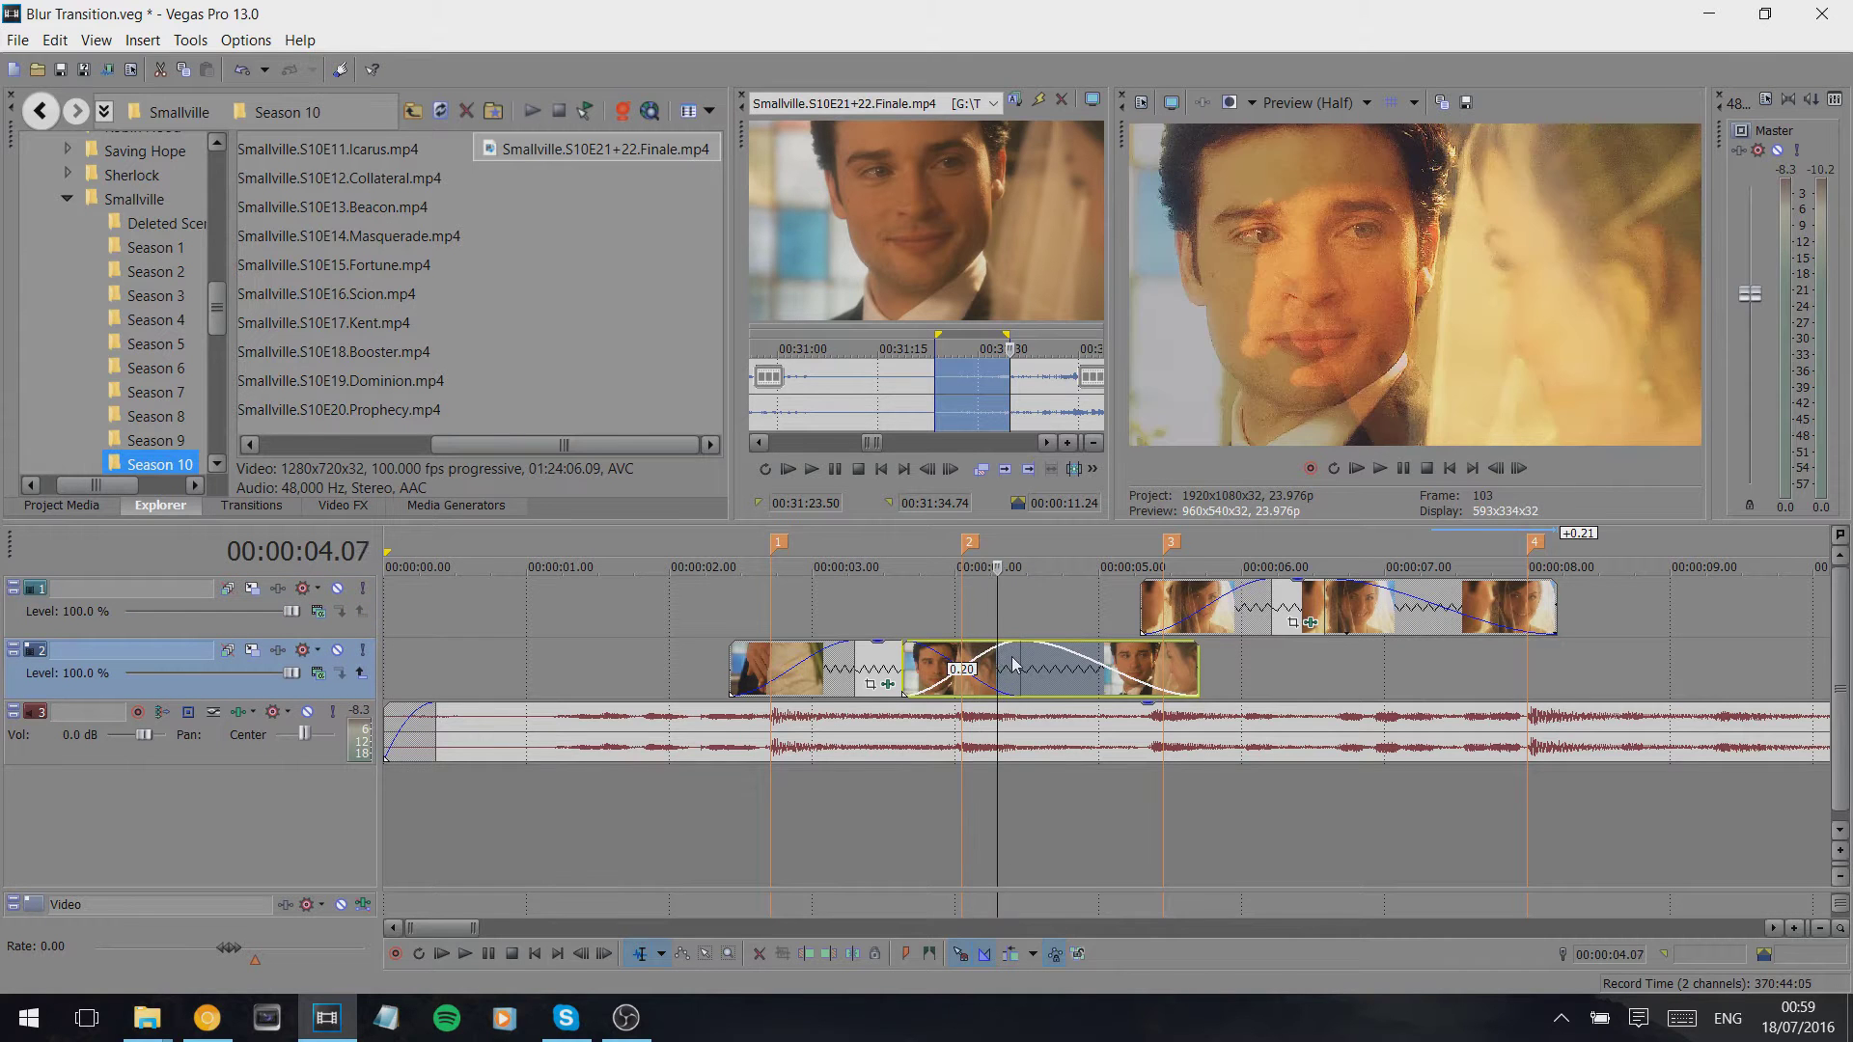
left_click(1006, 660)
left_click(1020, 660)
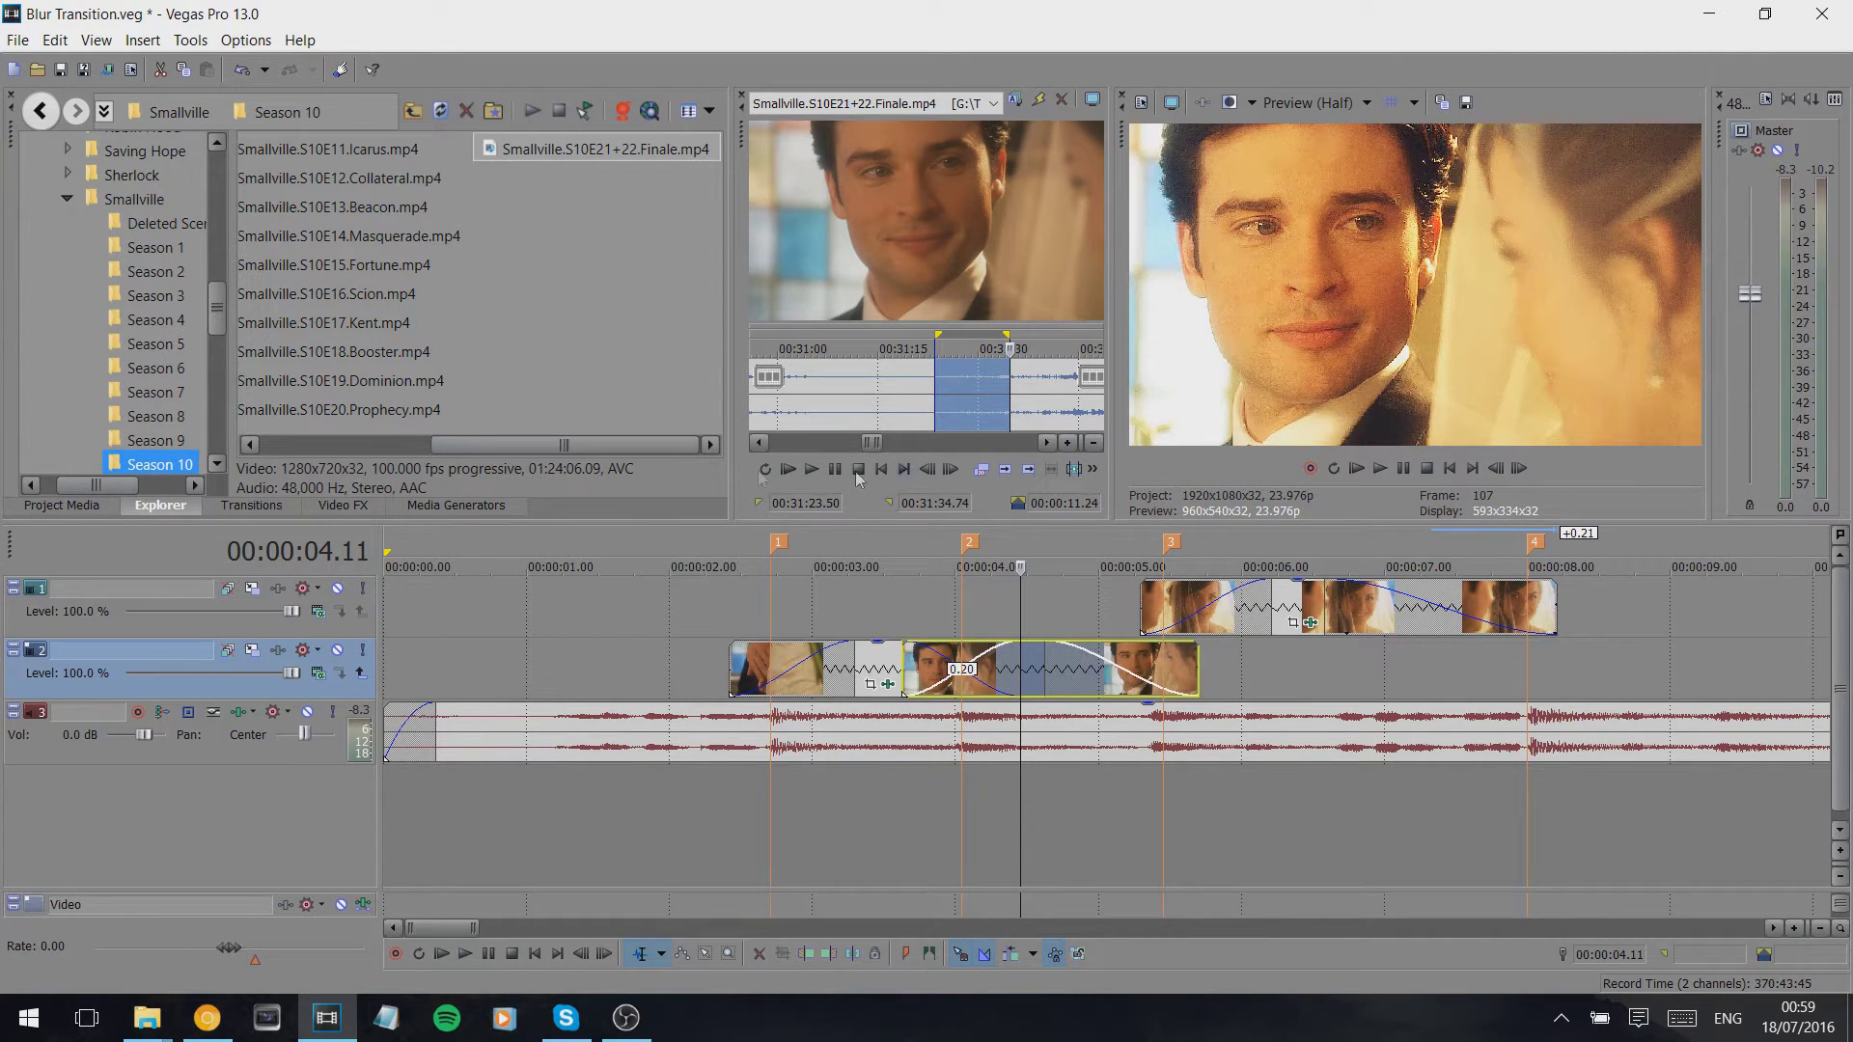
left_click(344, 505)
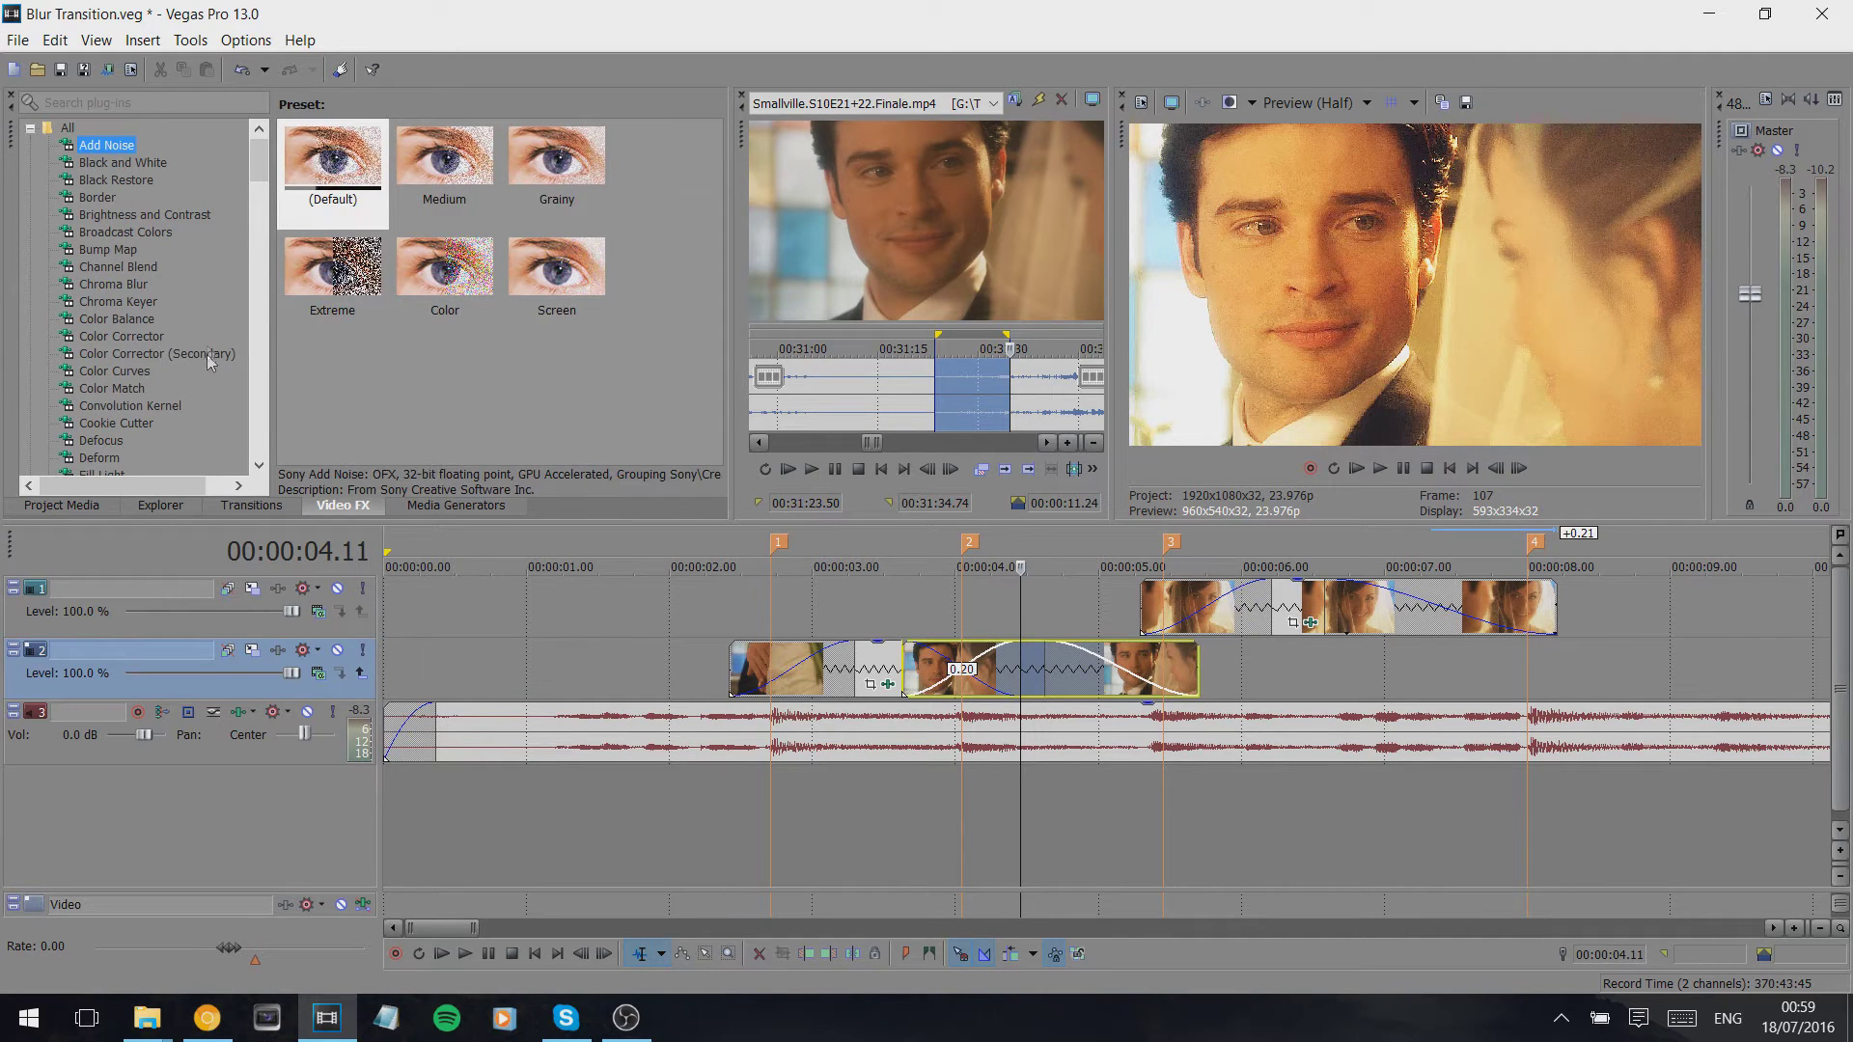
- Apply the Gaussian Blur 'Blur Diley' preset (horizontal range 0.0230) to the track 2 clip
scroll(144, 338, "down", 3)
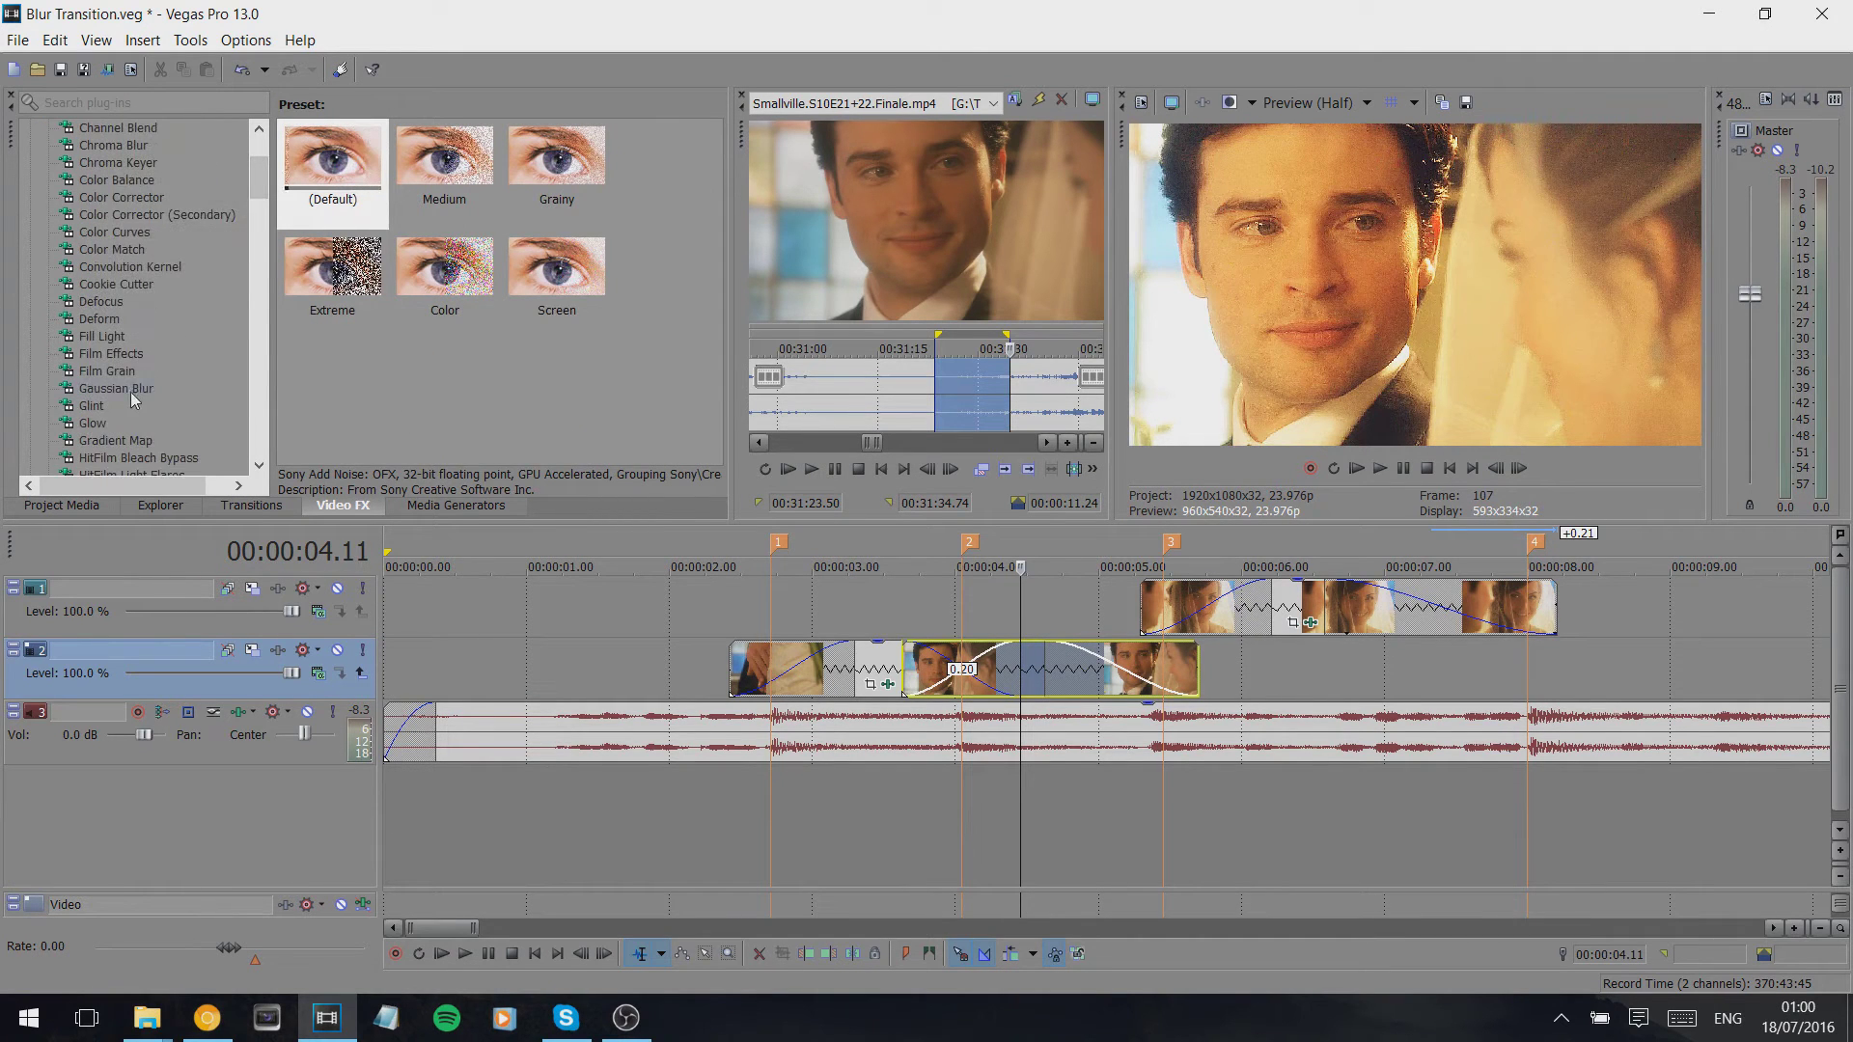
left_click(108, 390)
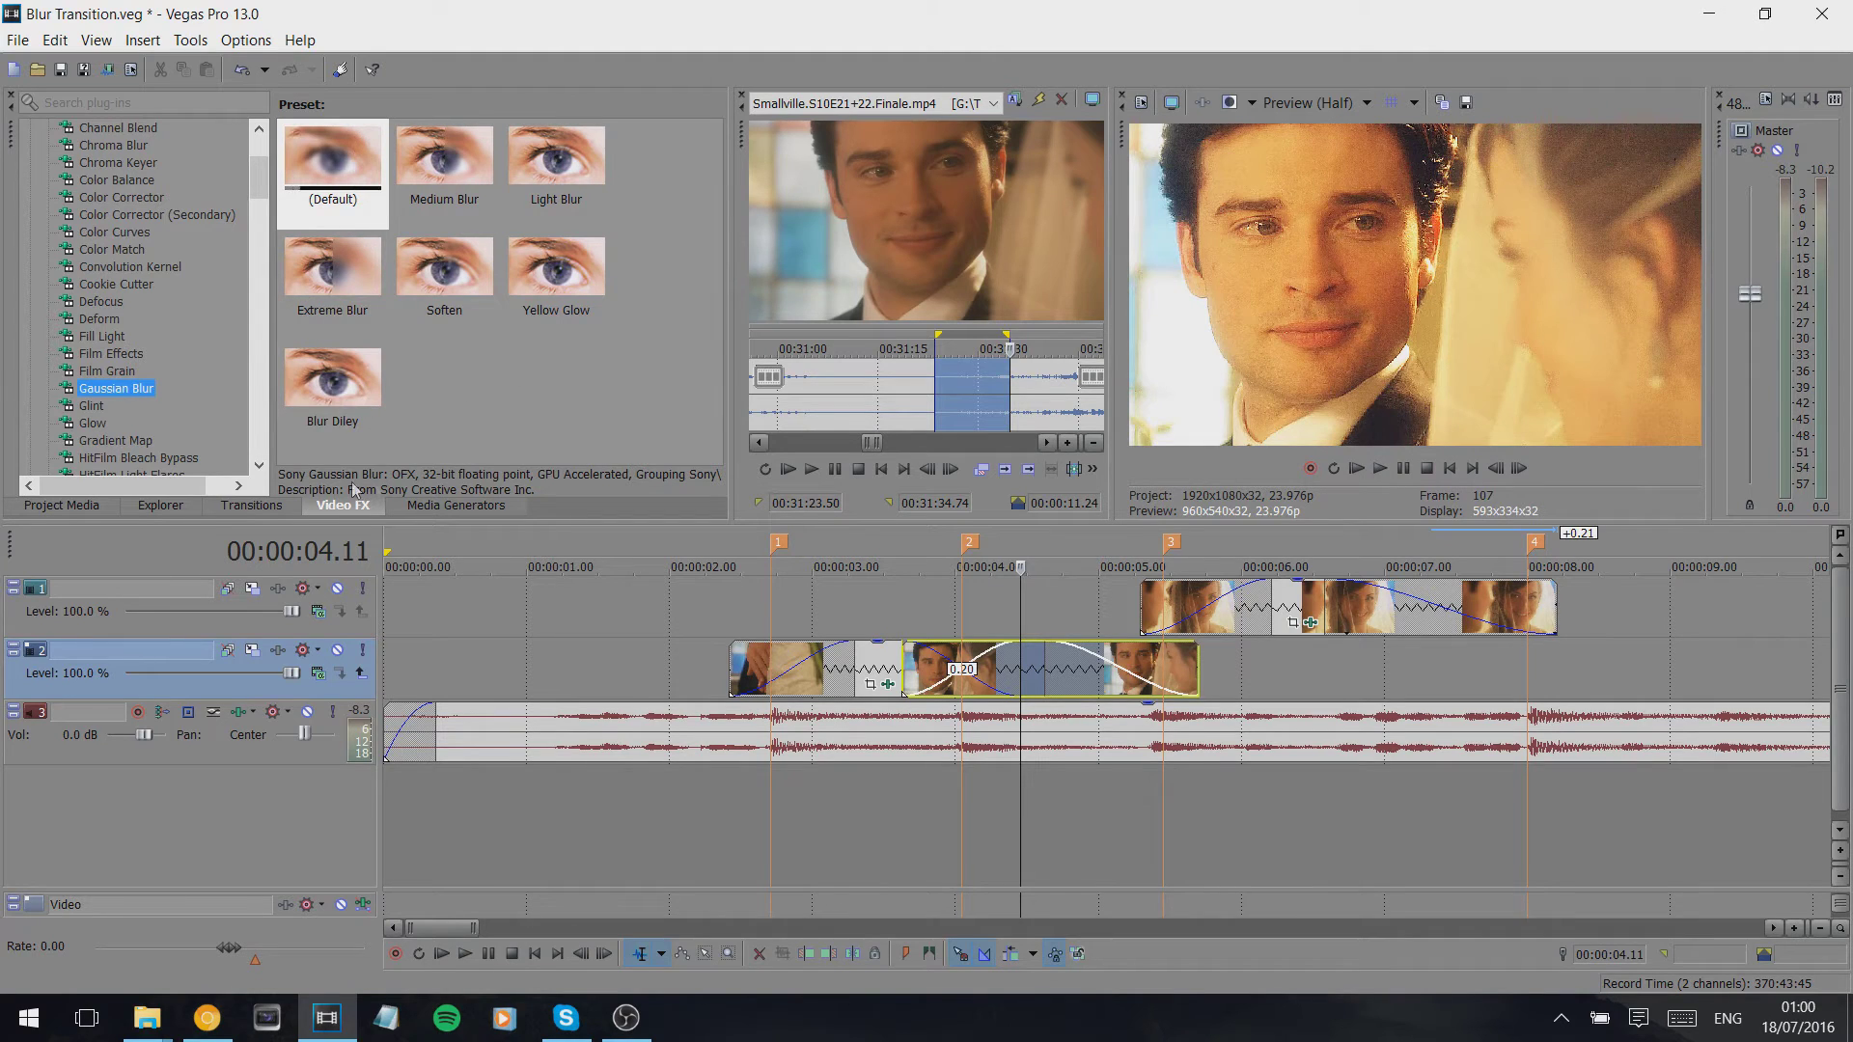
left_click_drag(342, 396, 1013, 679)
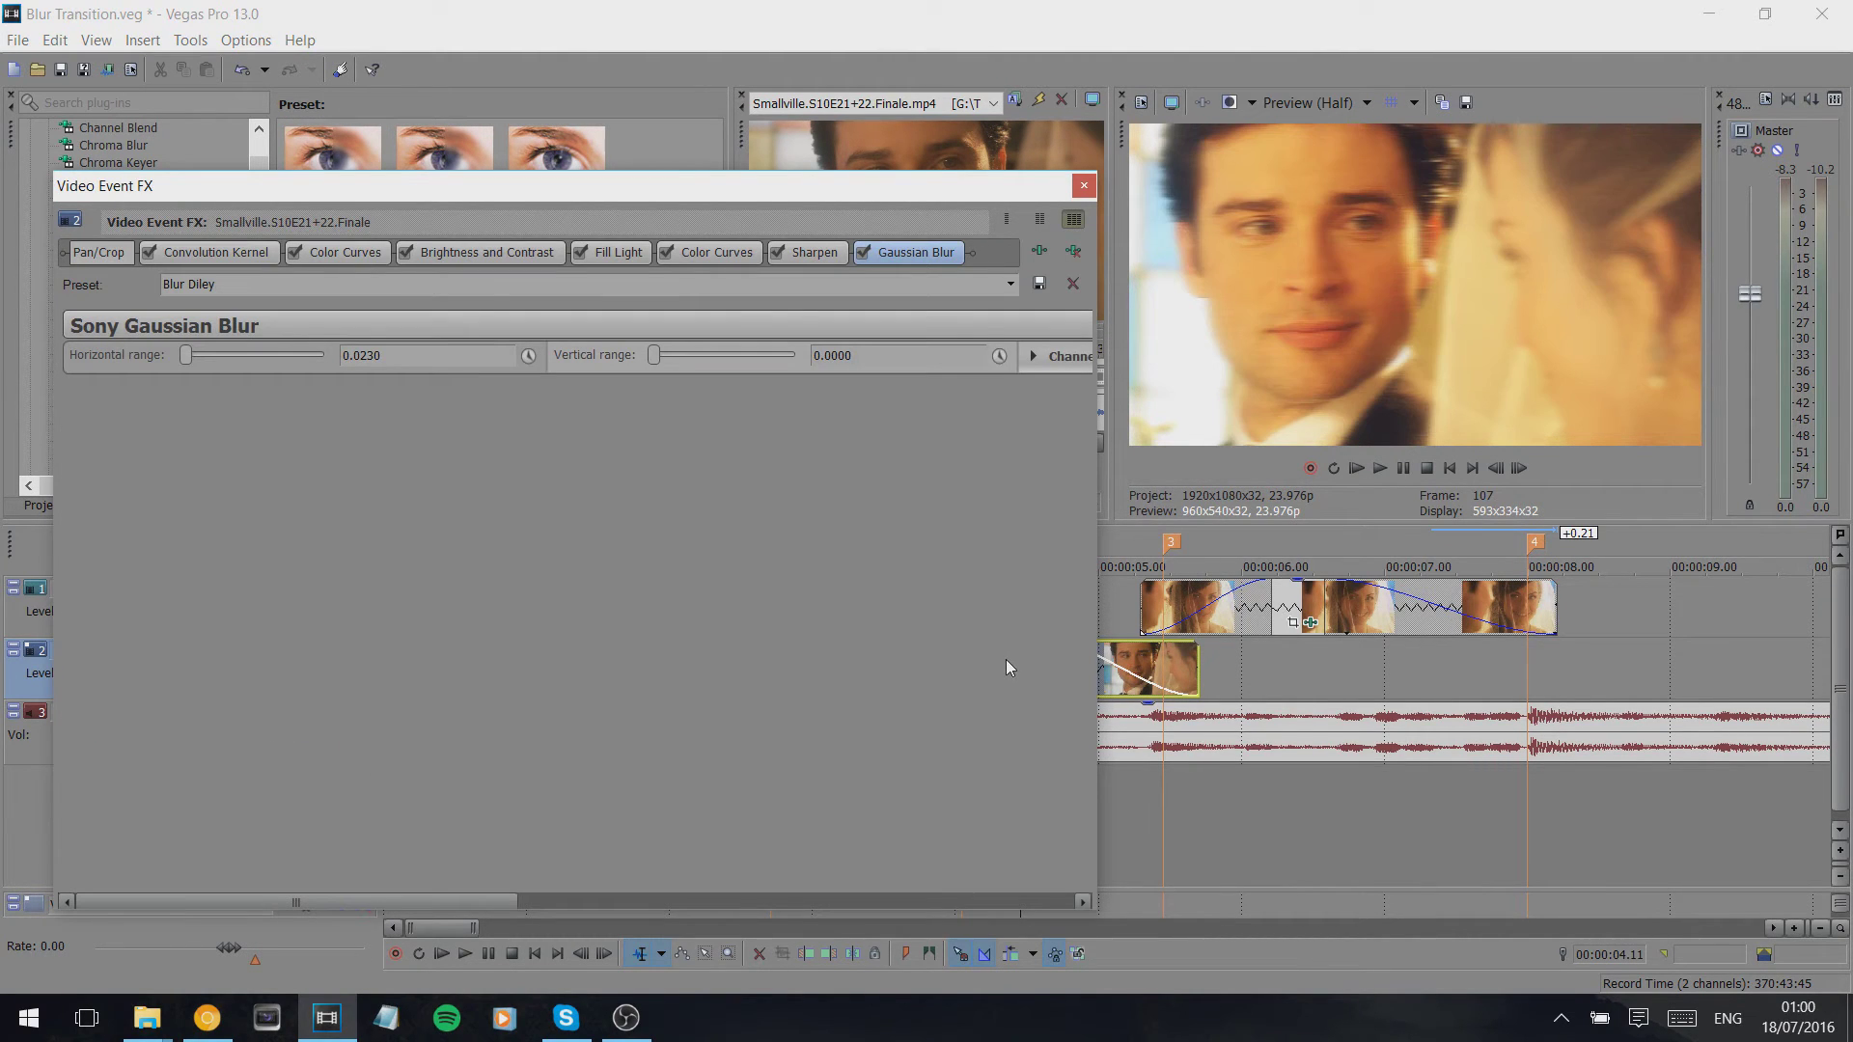
- Use the compact effect layout and enable keyframe animation on Gaussian Blur's horizontal range
left_click(1006, 219)
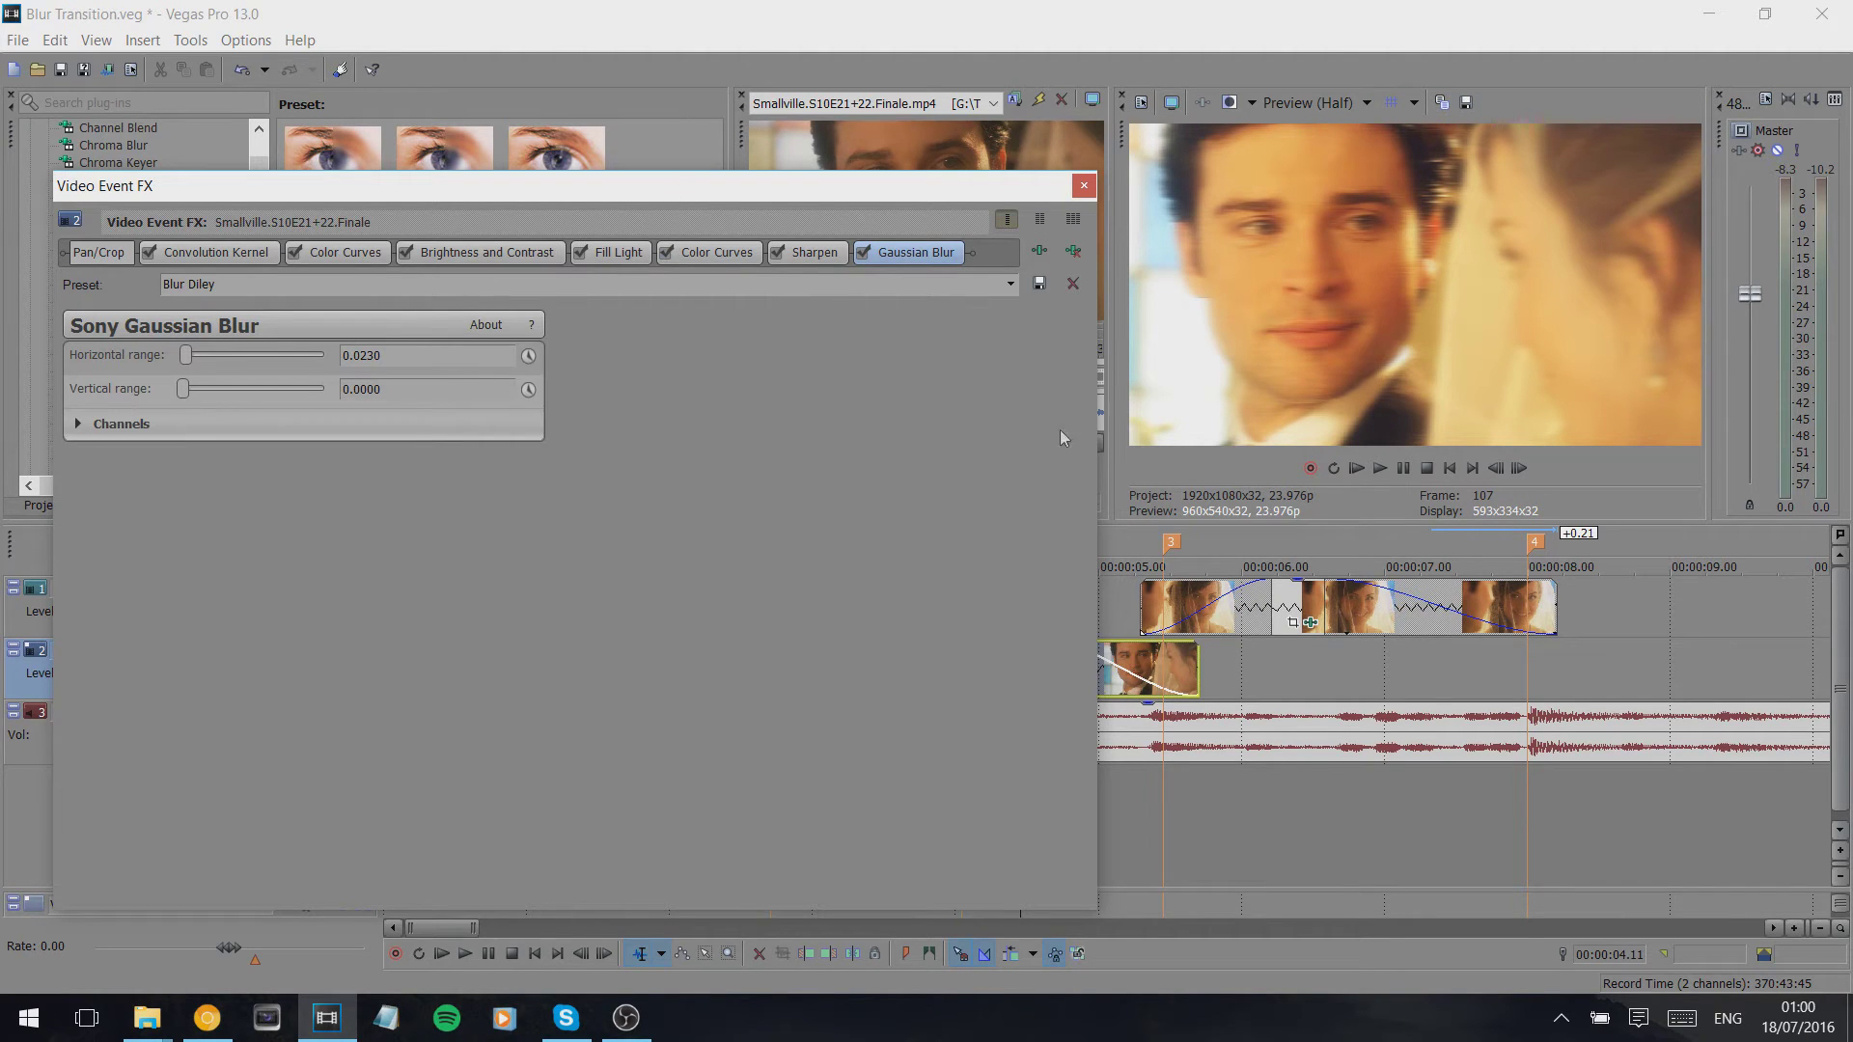
left_click(531, 356)
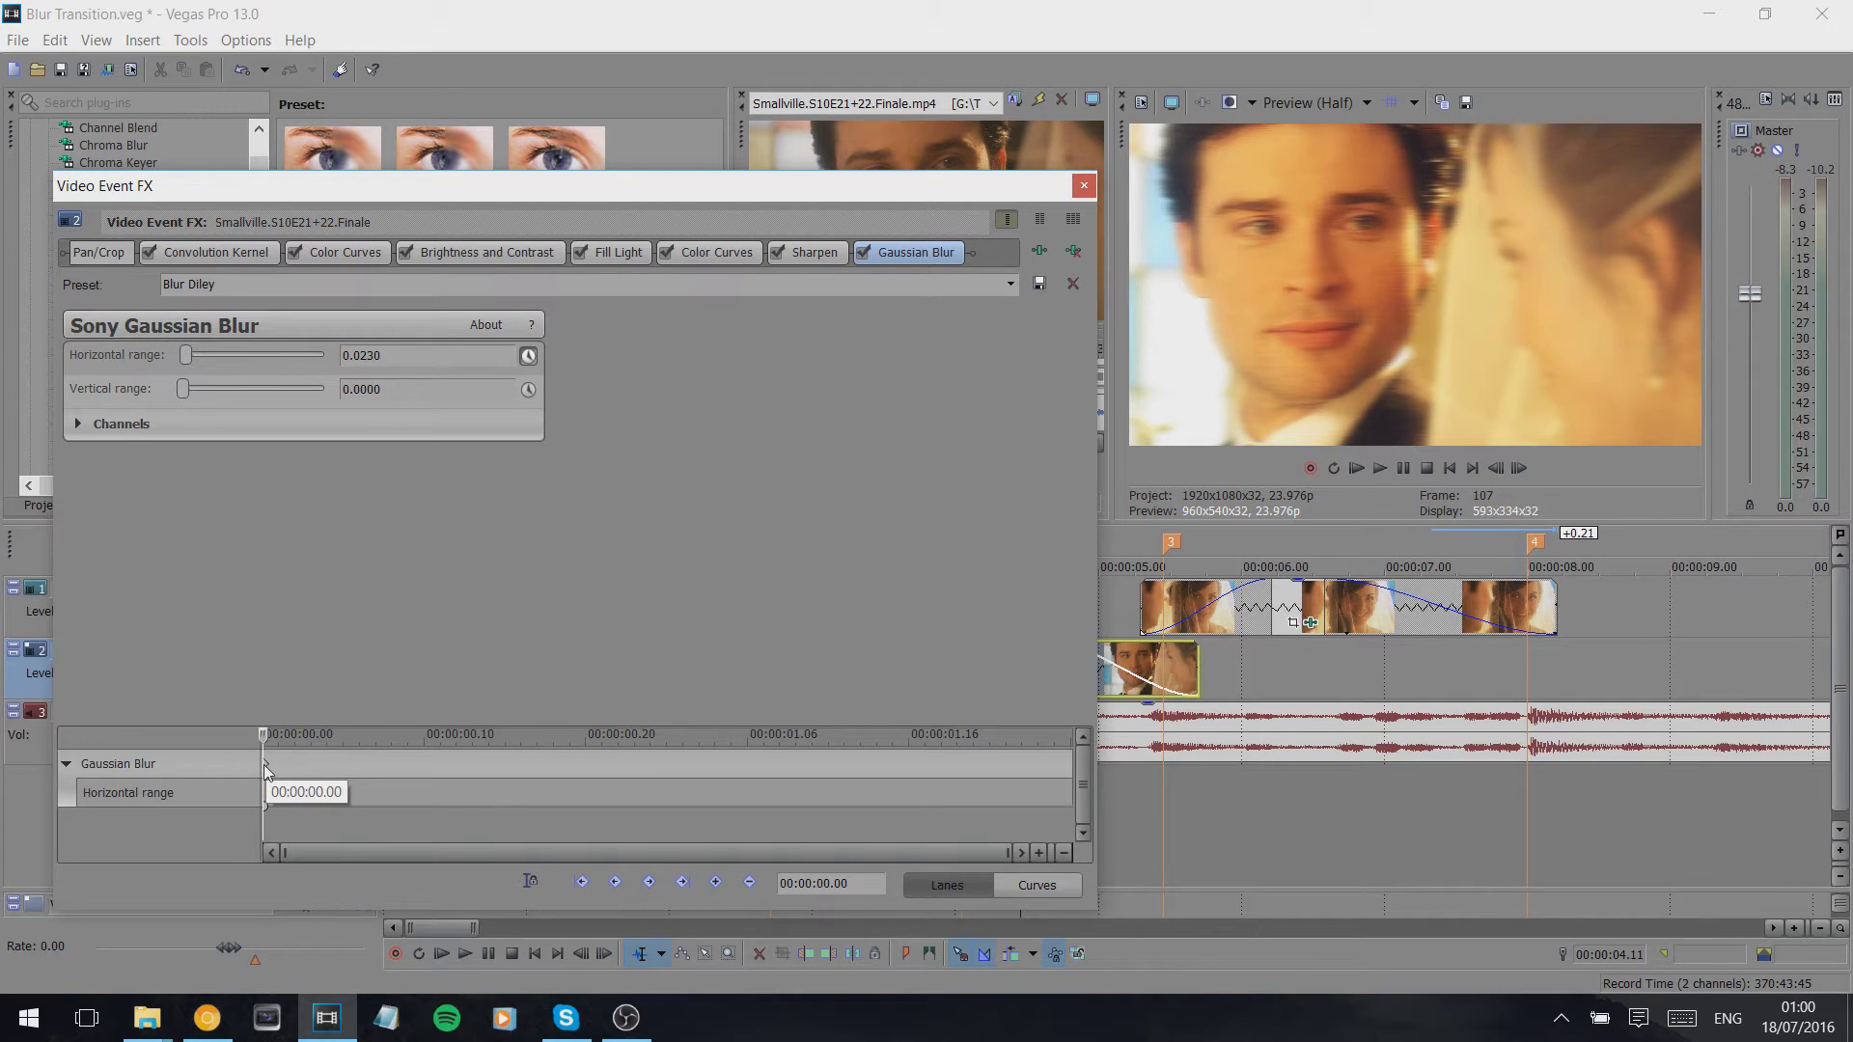
- Add a keyframe dropping Gaussian Blur horizontal range to 0 near the lower clip's end
left_click(530, 882)
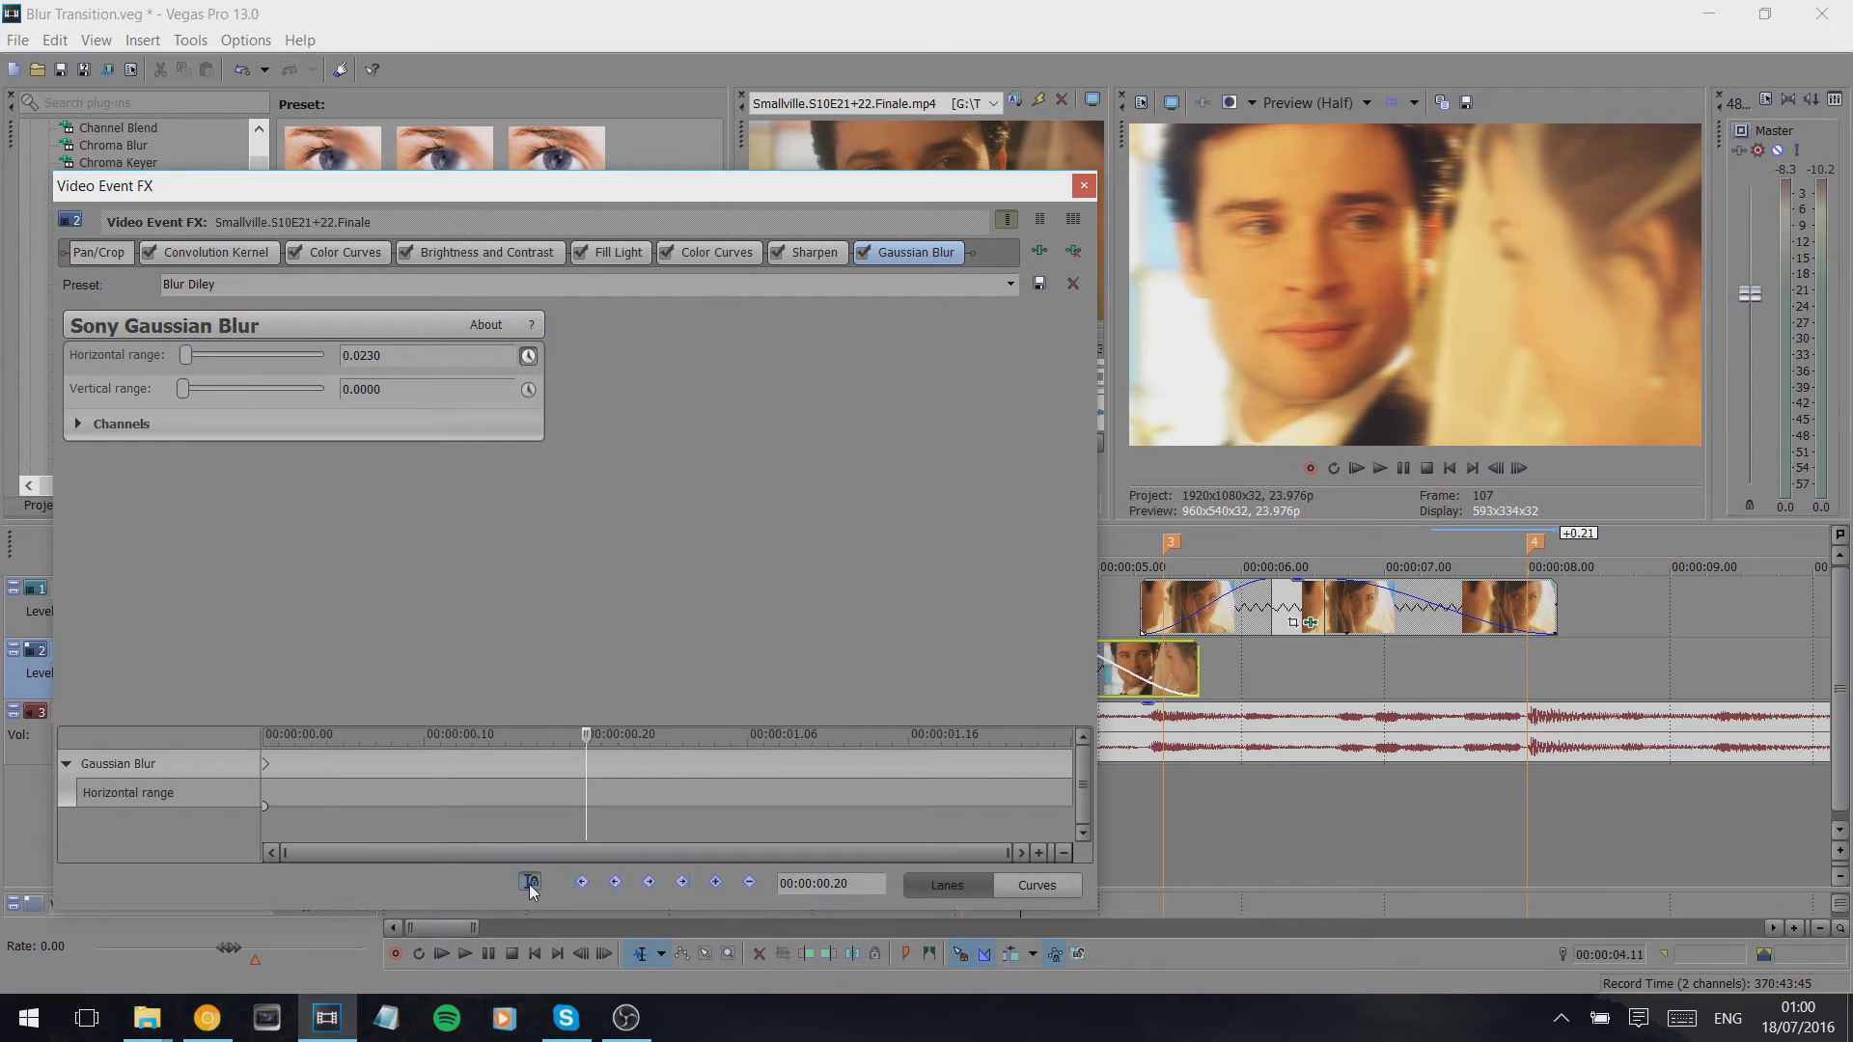
left_click_drag(730, 210, 569, 200)
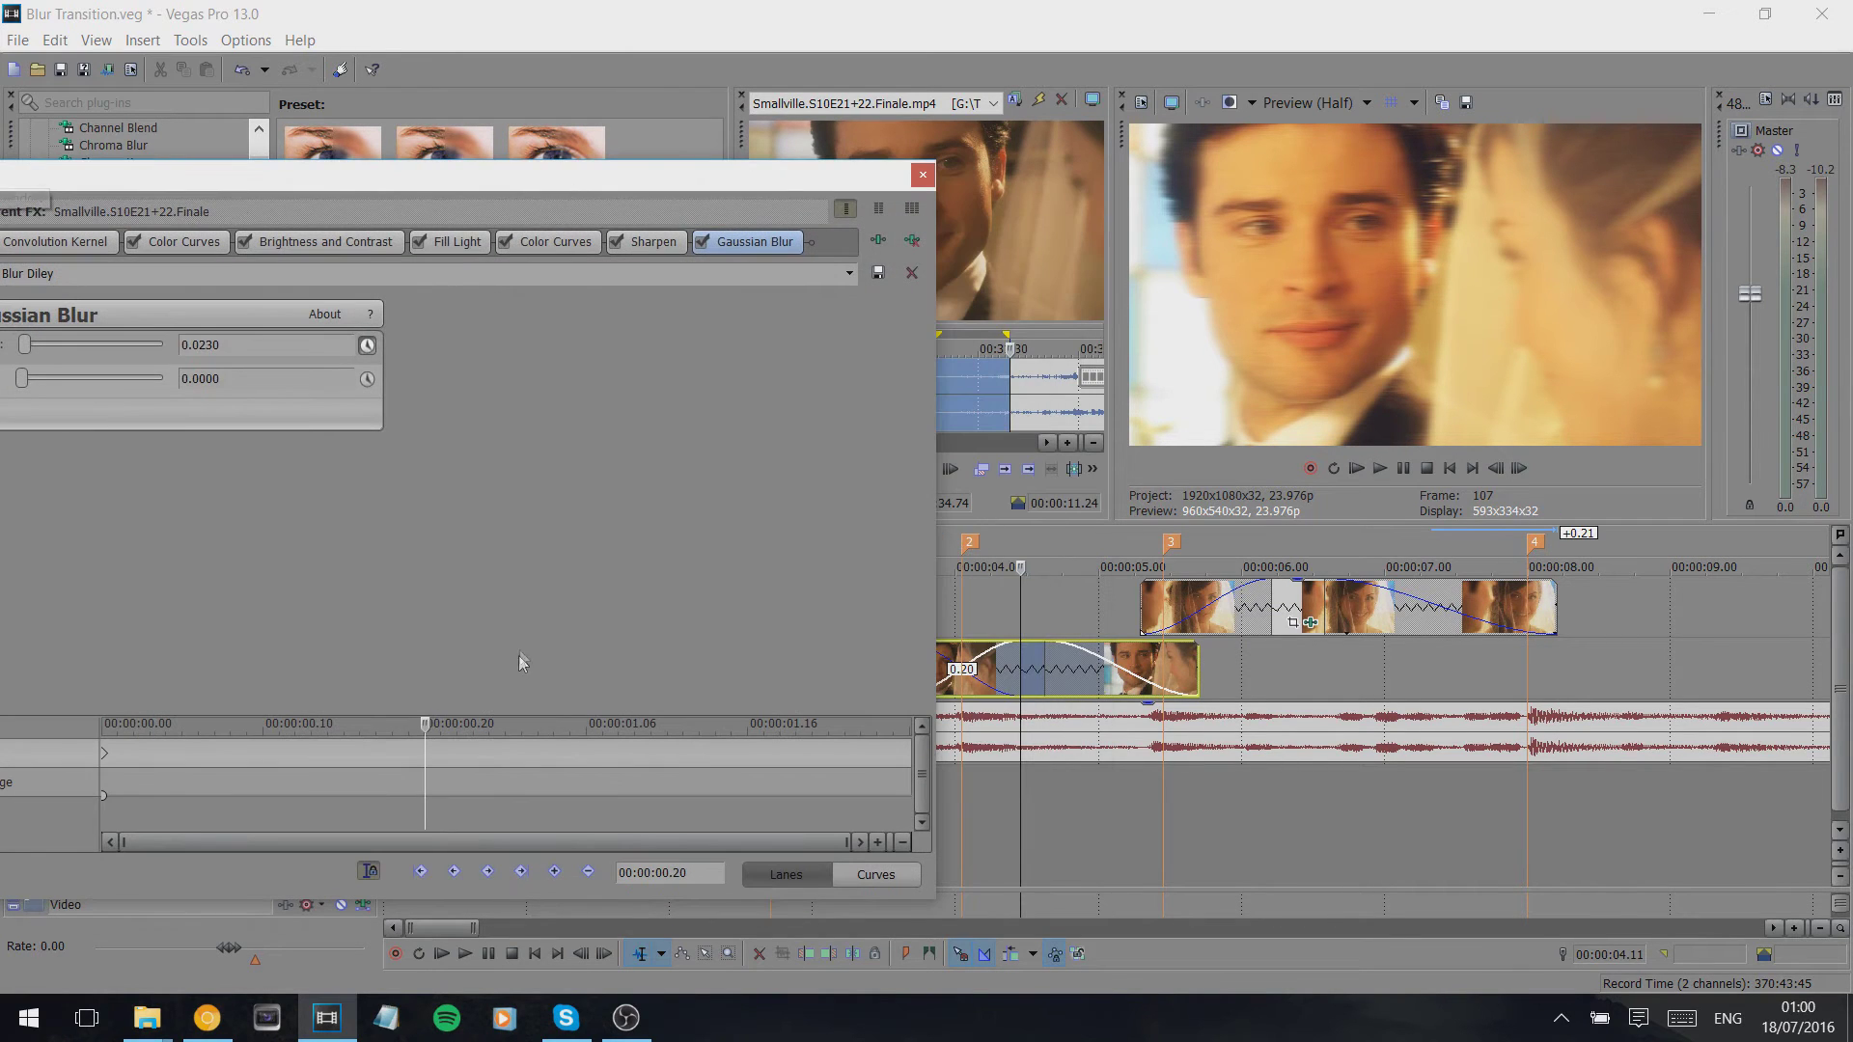
left_click(1031, 606)
left_click(1038, 604)
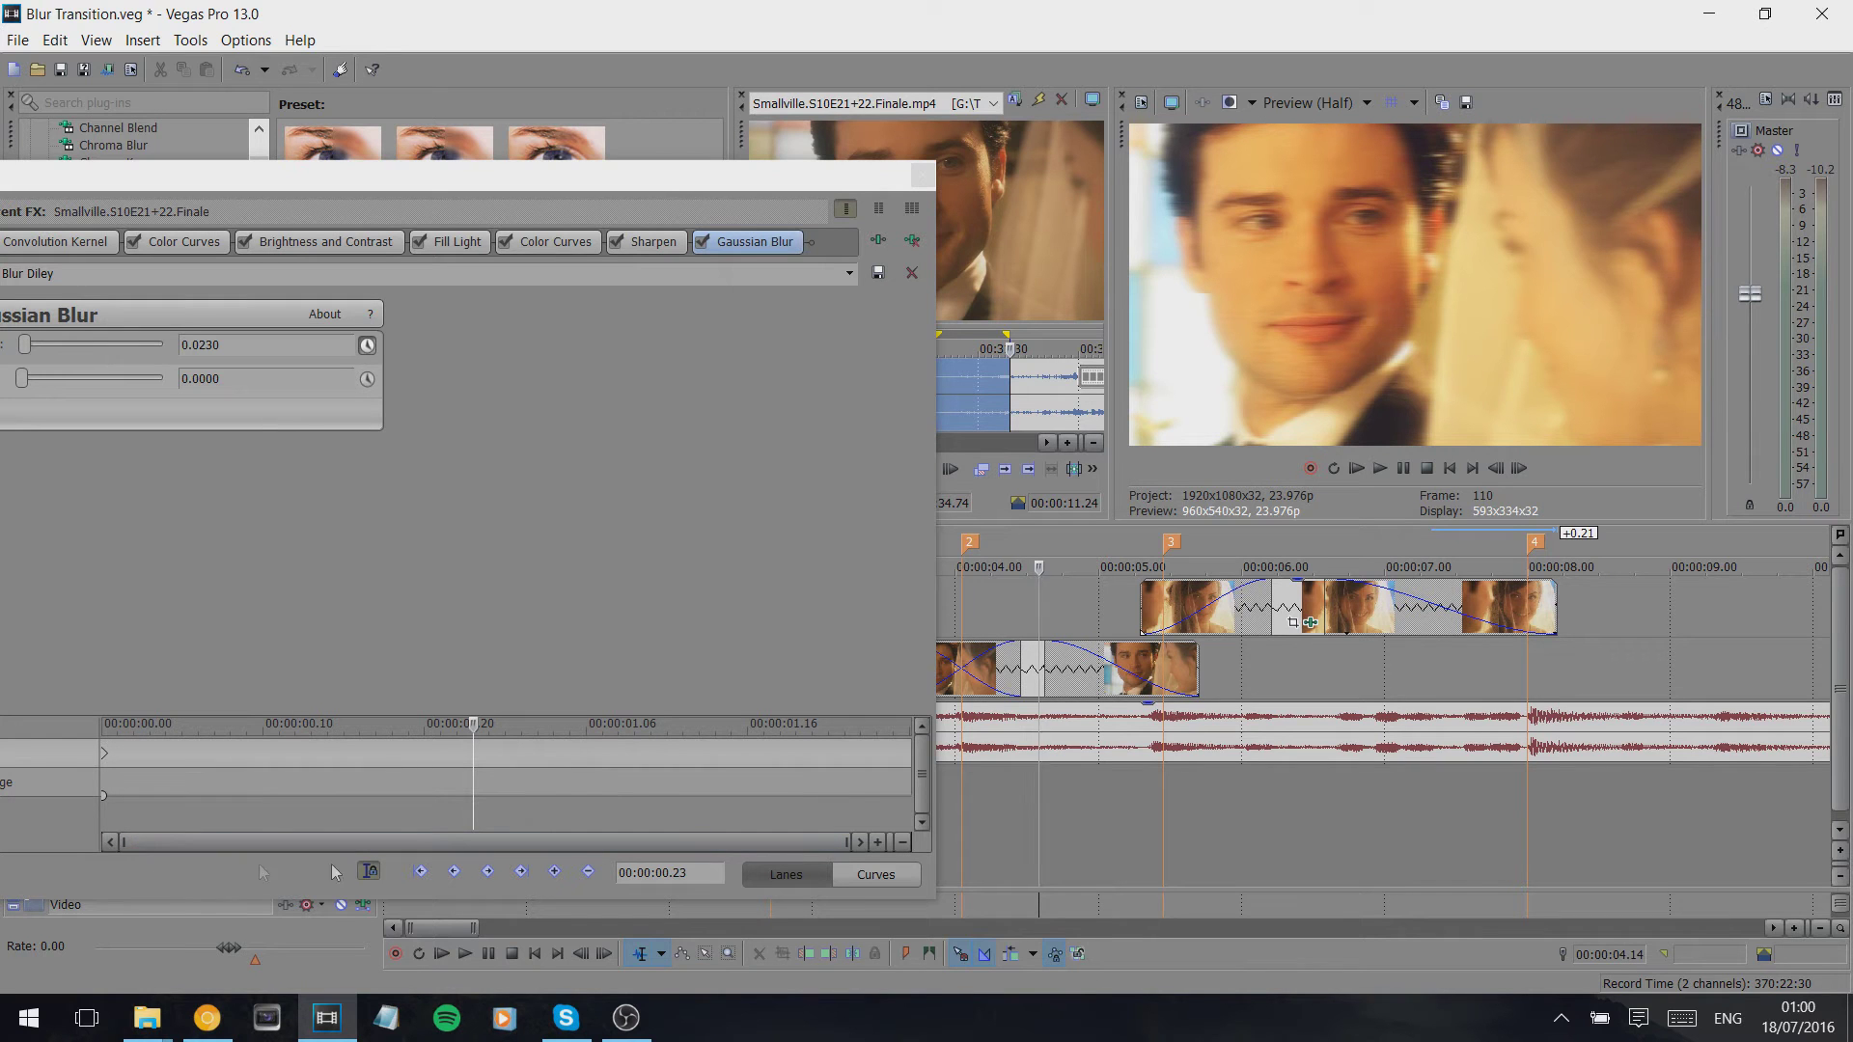
left_click_drag(396, 177, 551, 180)
left_click_drag(177, 351, 168, 350)
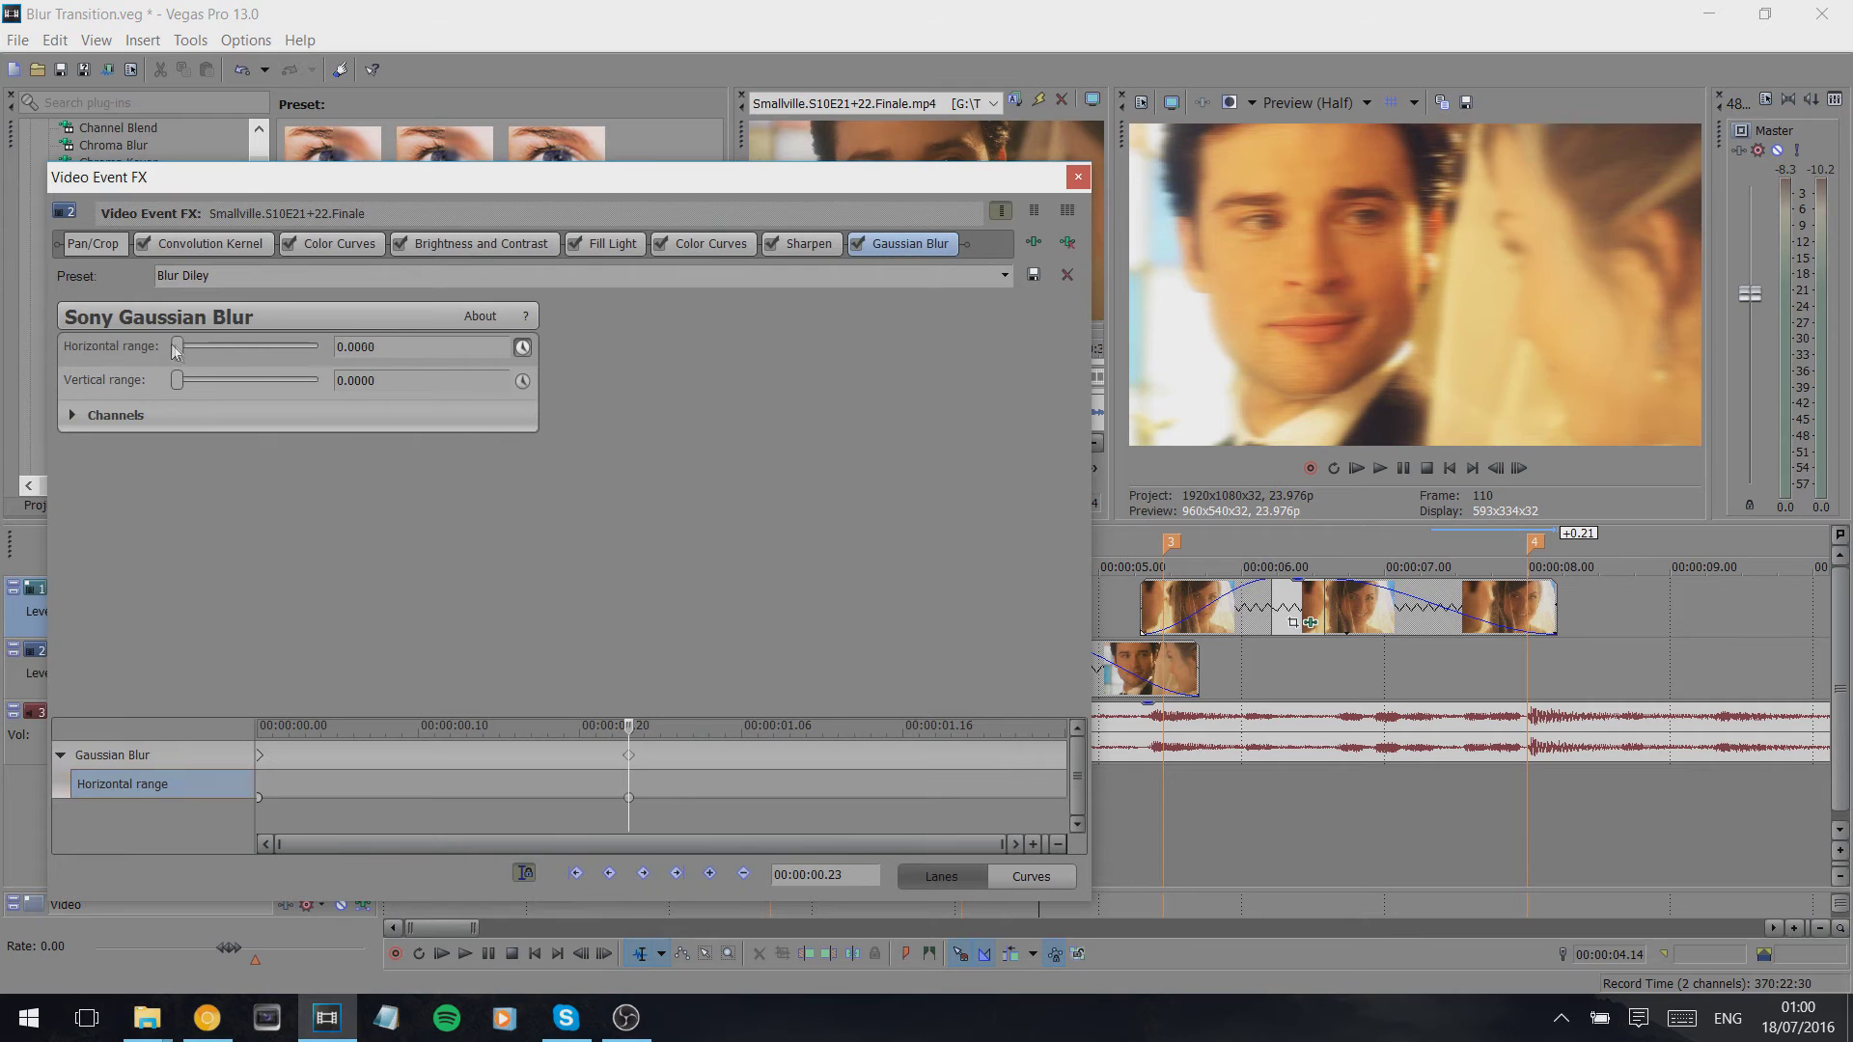
- Slide the starting blur keyframe later to about 00:00:00.15 and preview the fade
left_click(274, 759)
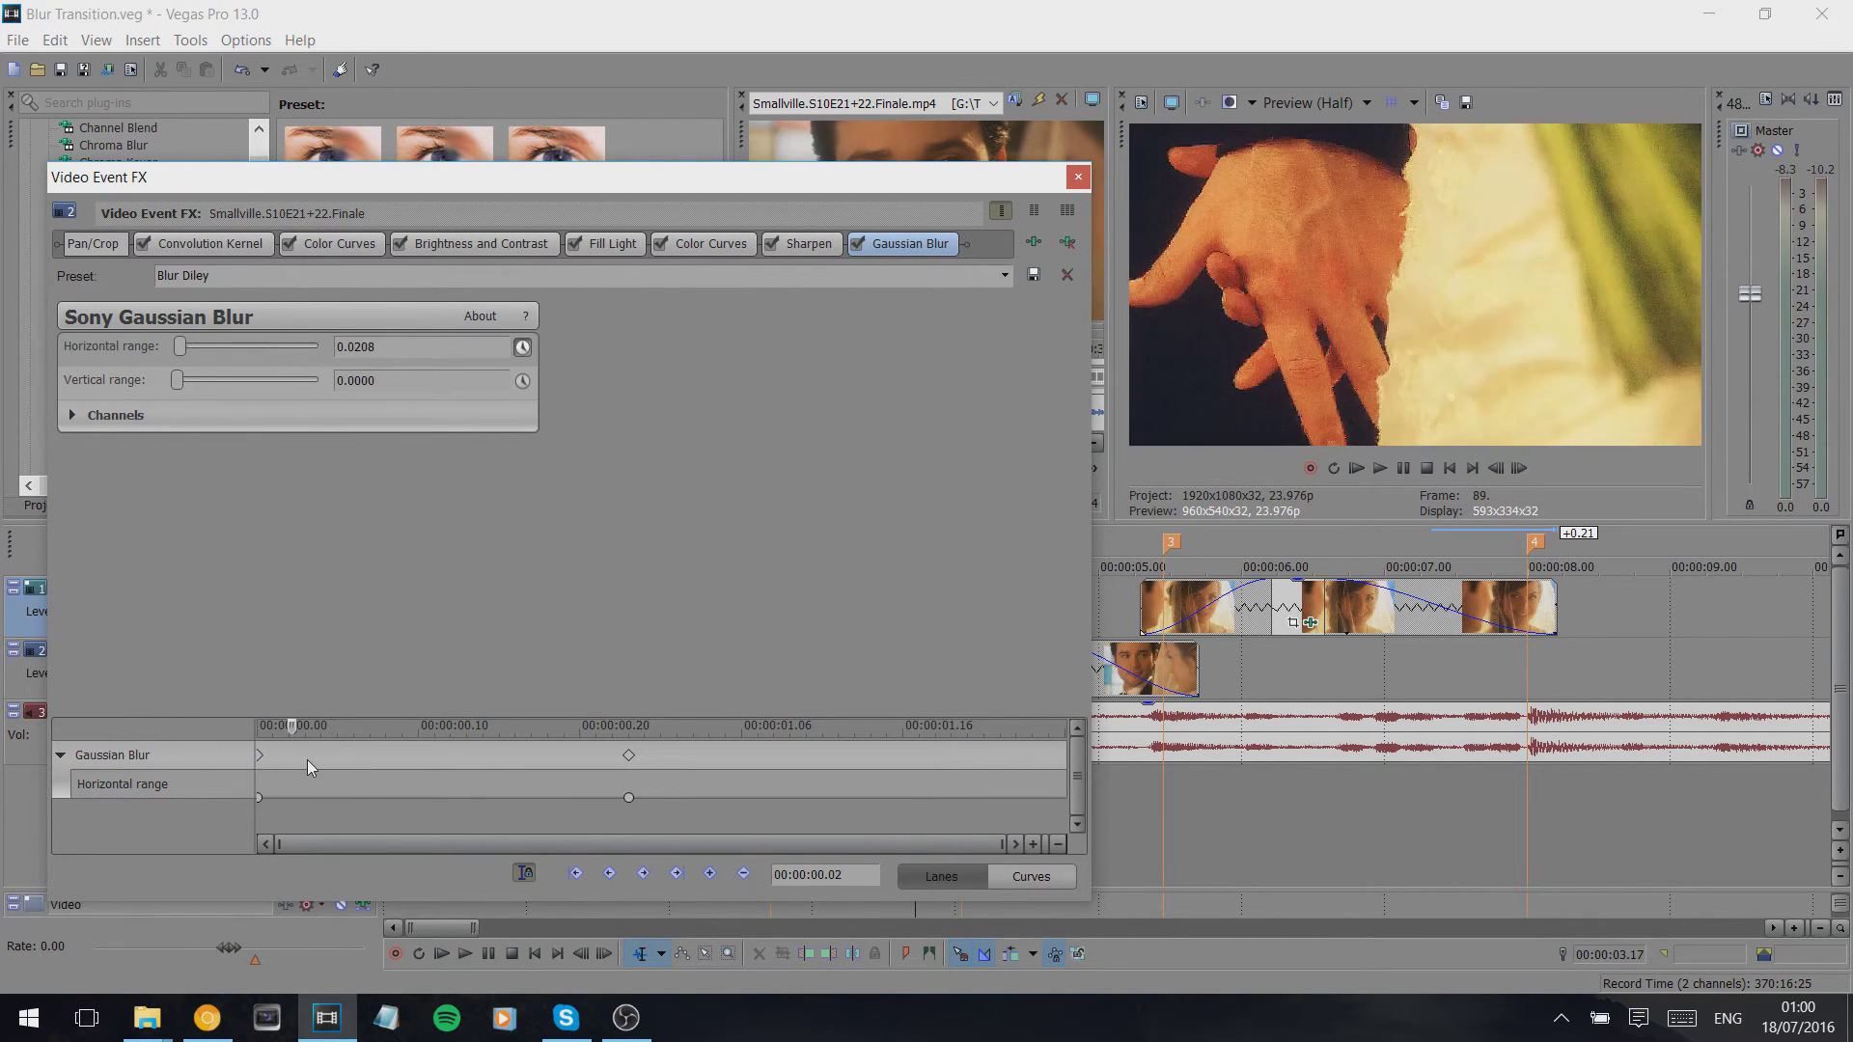
left_click(471, 754)
left_click_drag(257, 759, 499, 754)
left_click(518, 761)
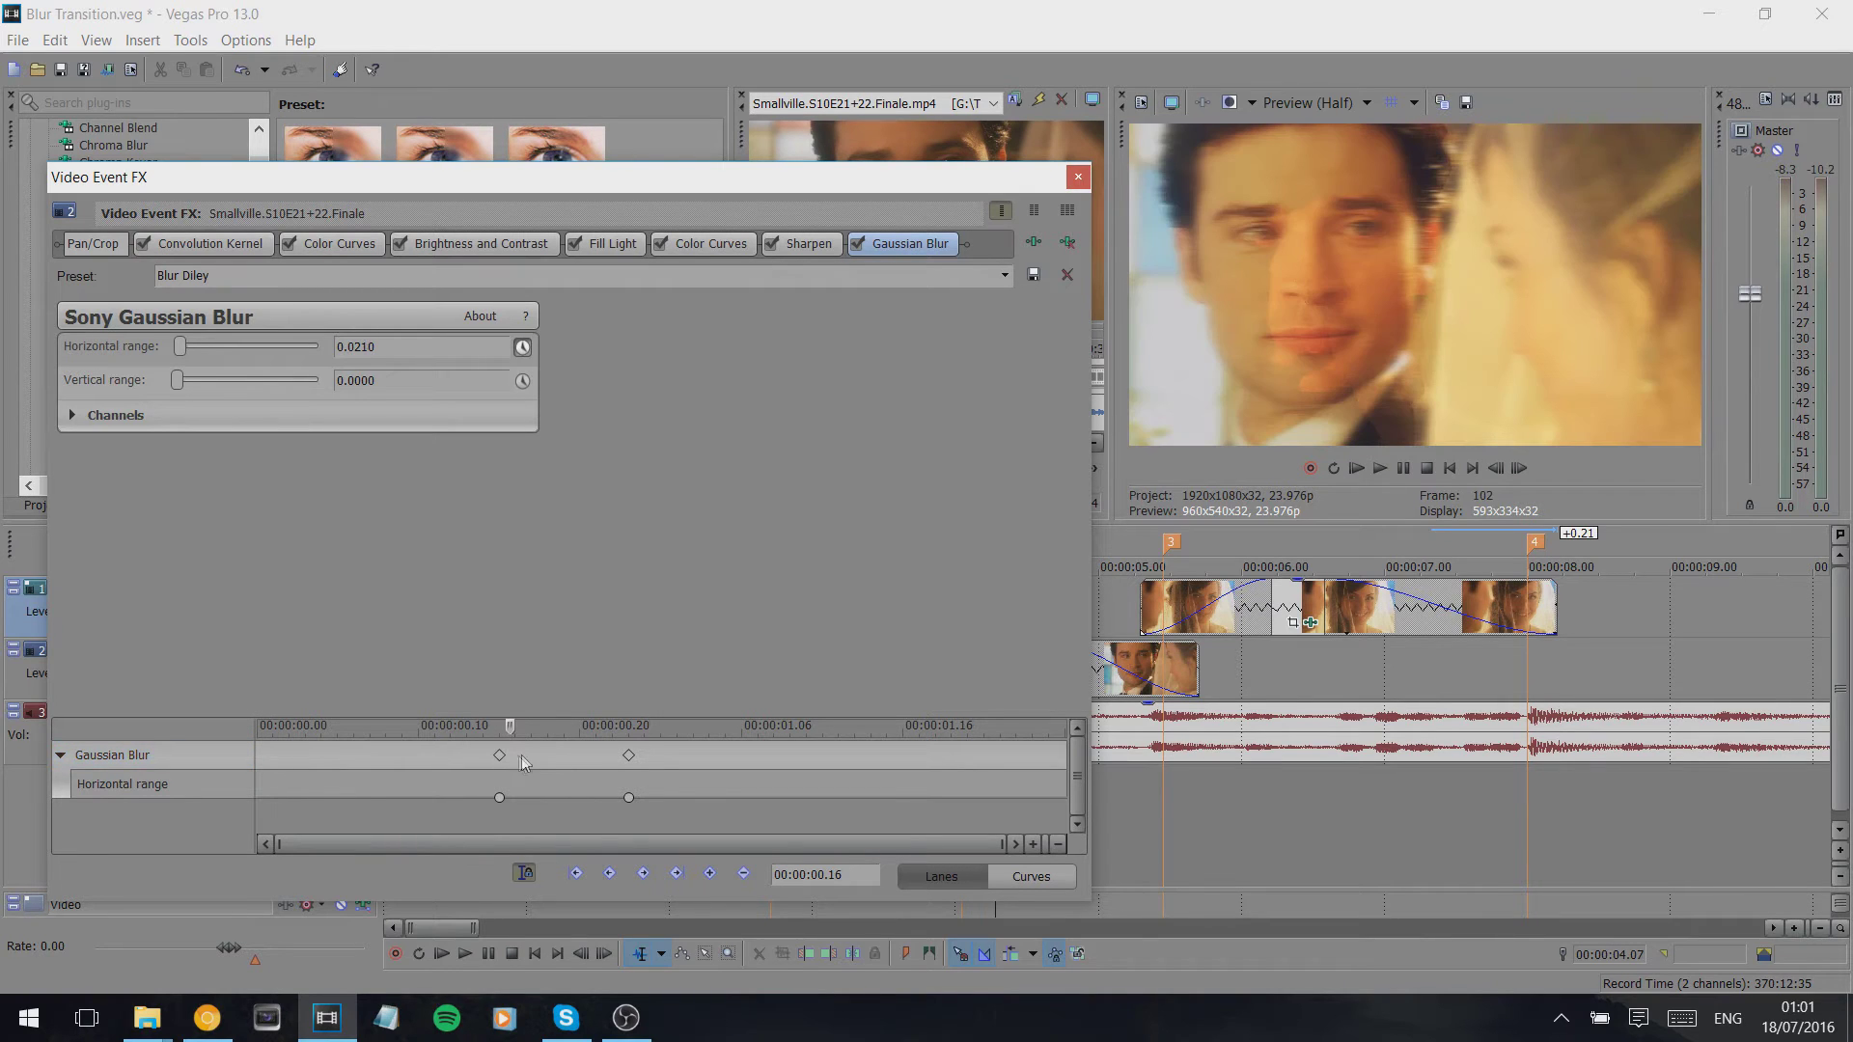
left_click(585, 756)
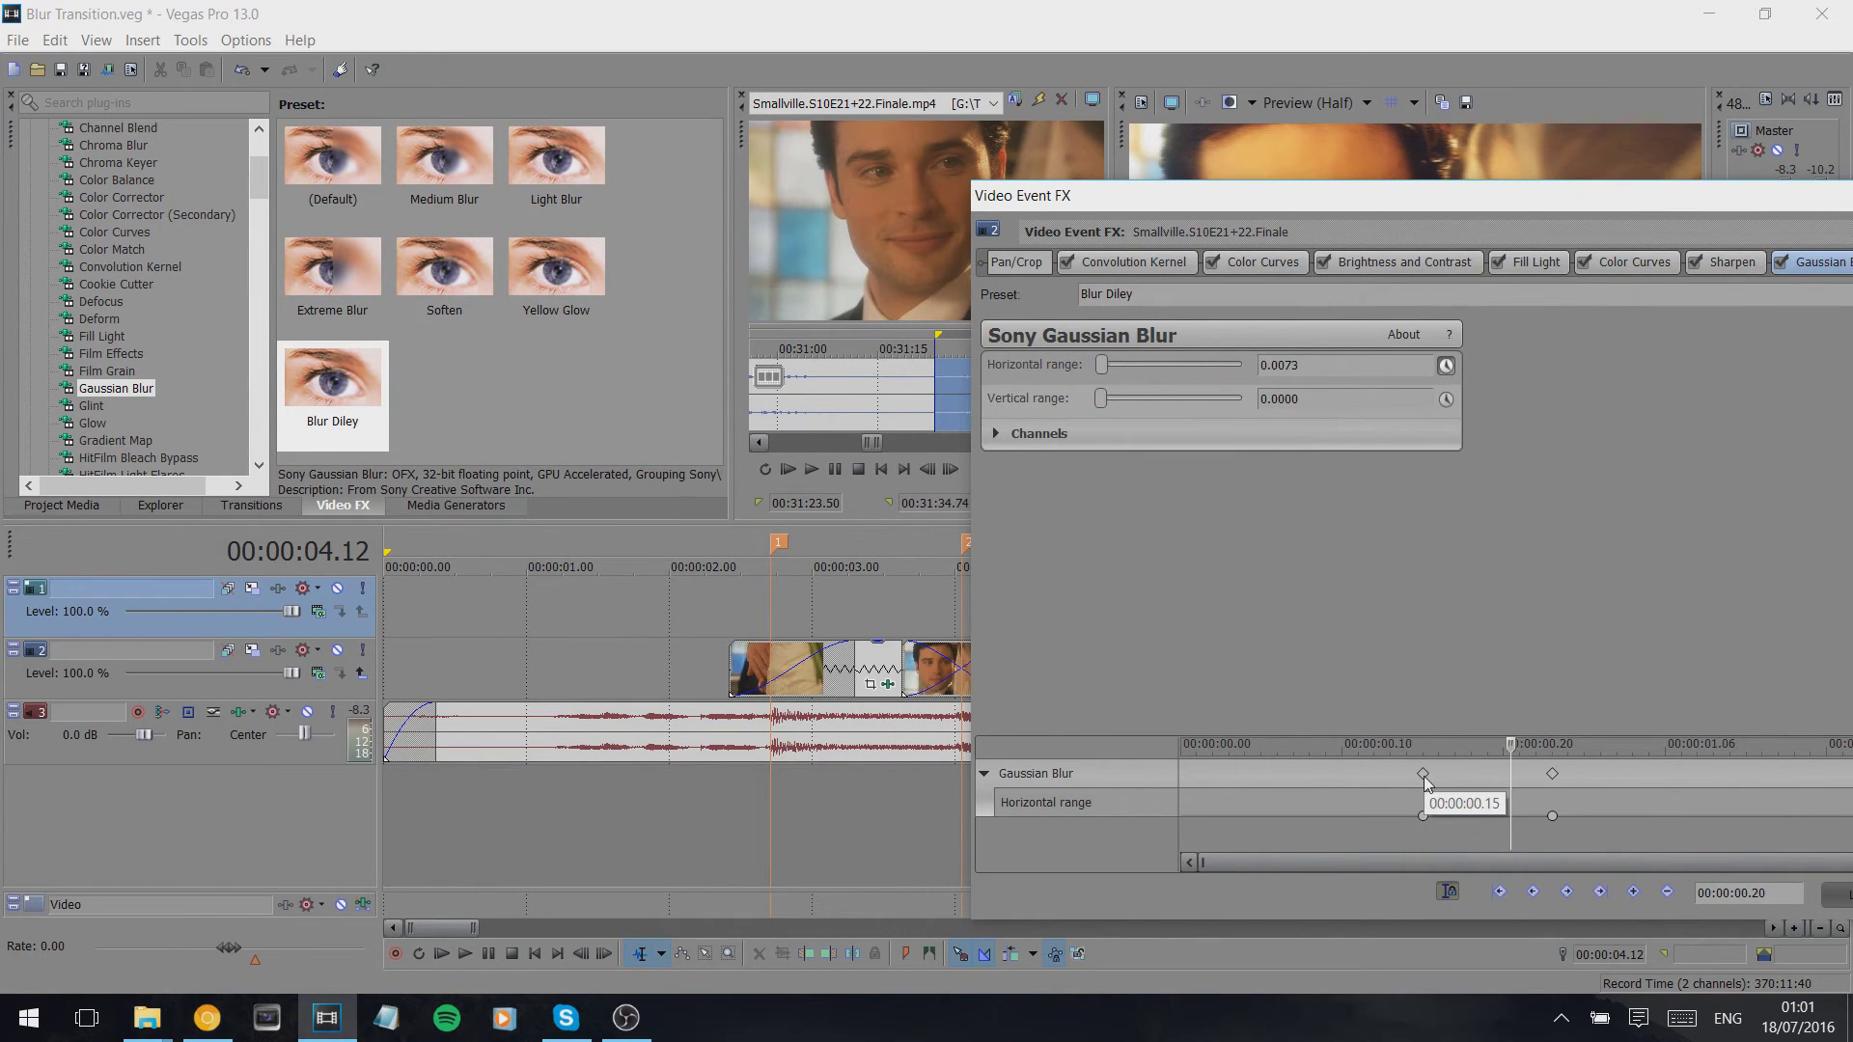
- Close Video Event FX and play the transition region from 3:14 to 5:14
left_click(1487, 775)
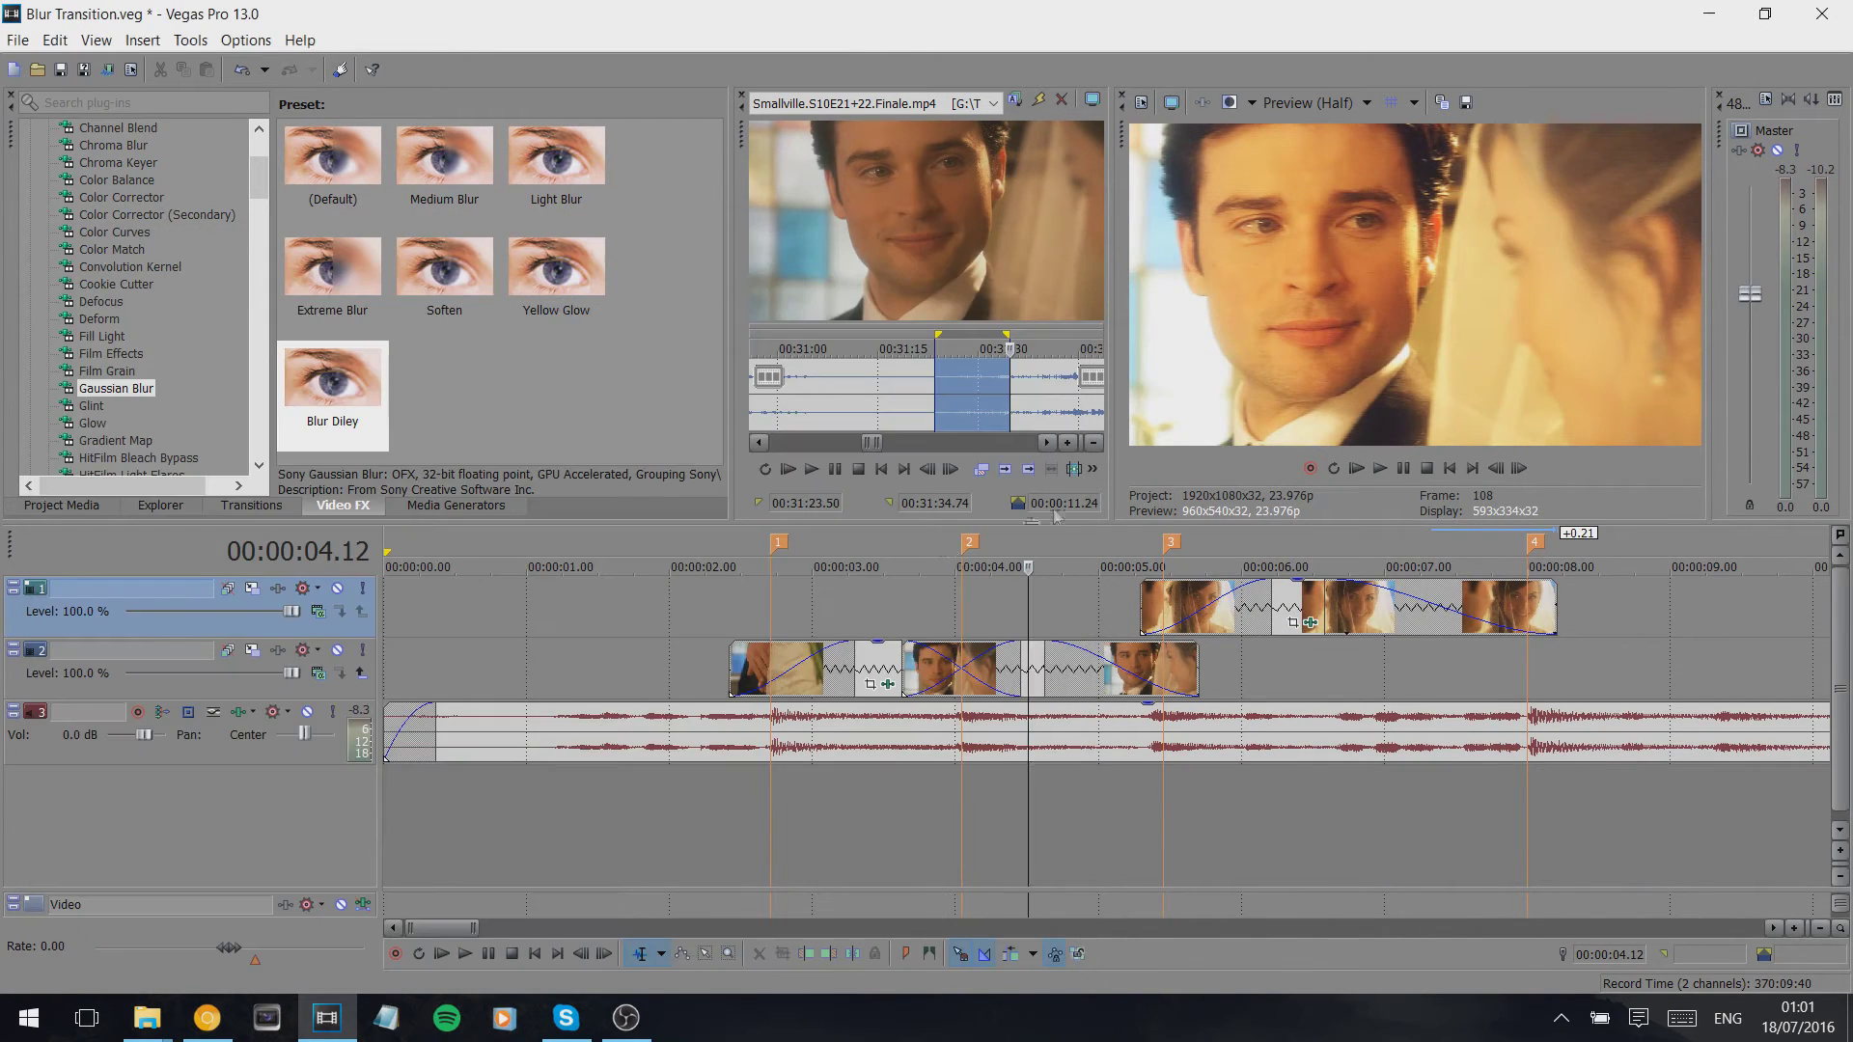
left_click_drag(897, 546, 1182, 546)
key("space")
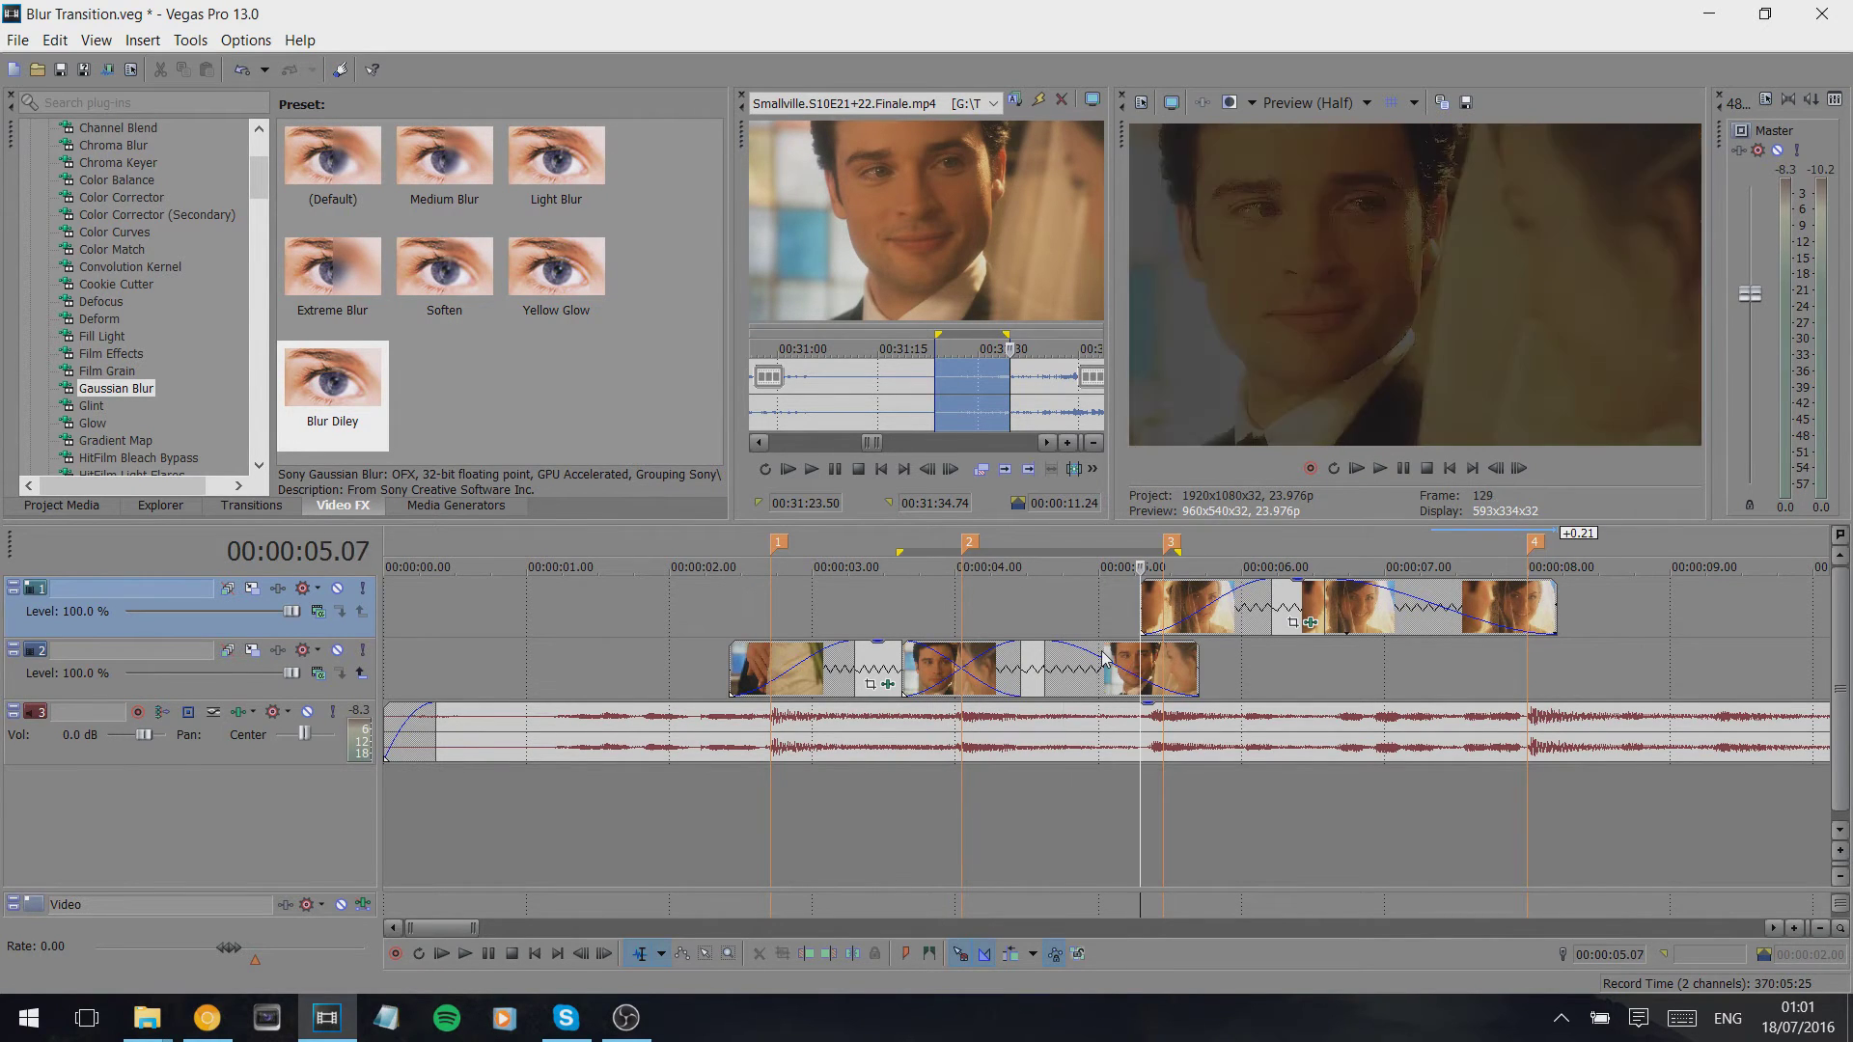
- Replay the transition, then apply the Blur Diley preset to the track 1 clip
key("space")
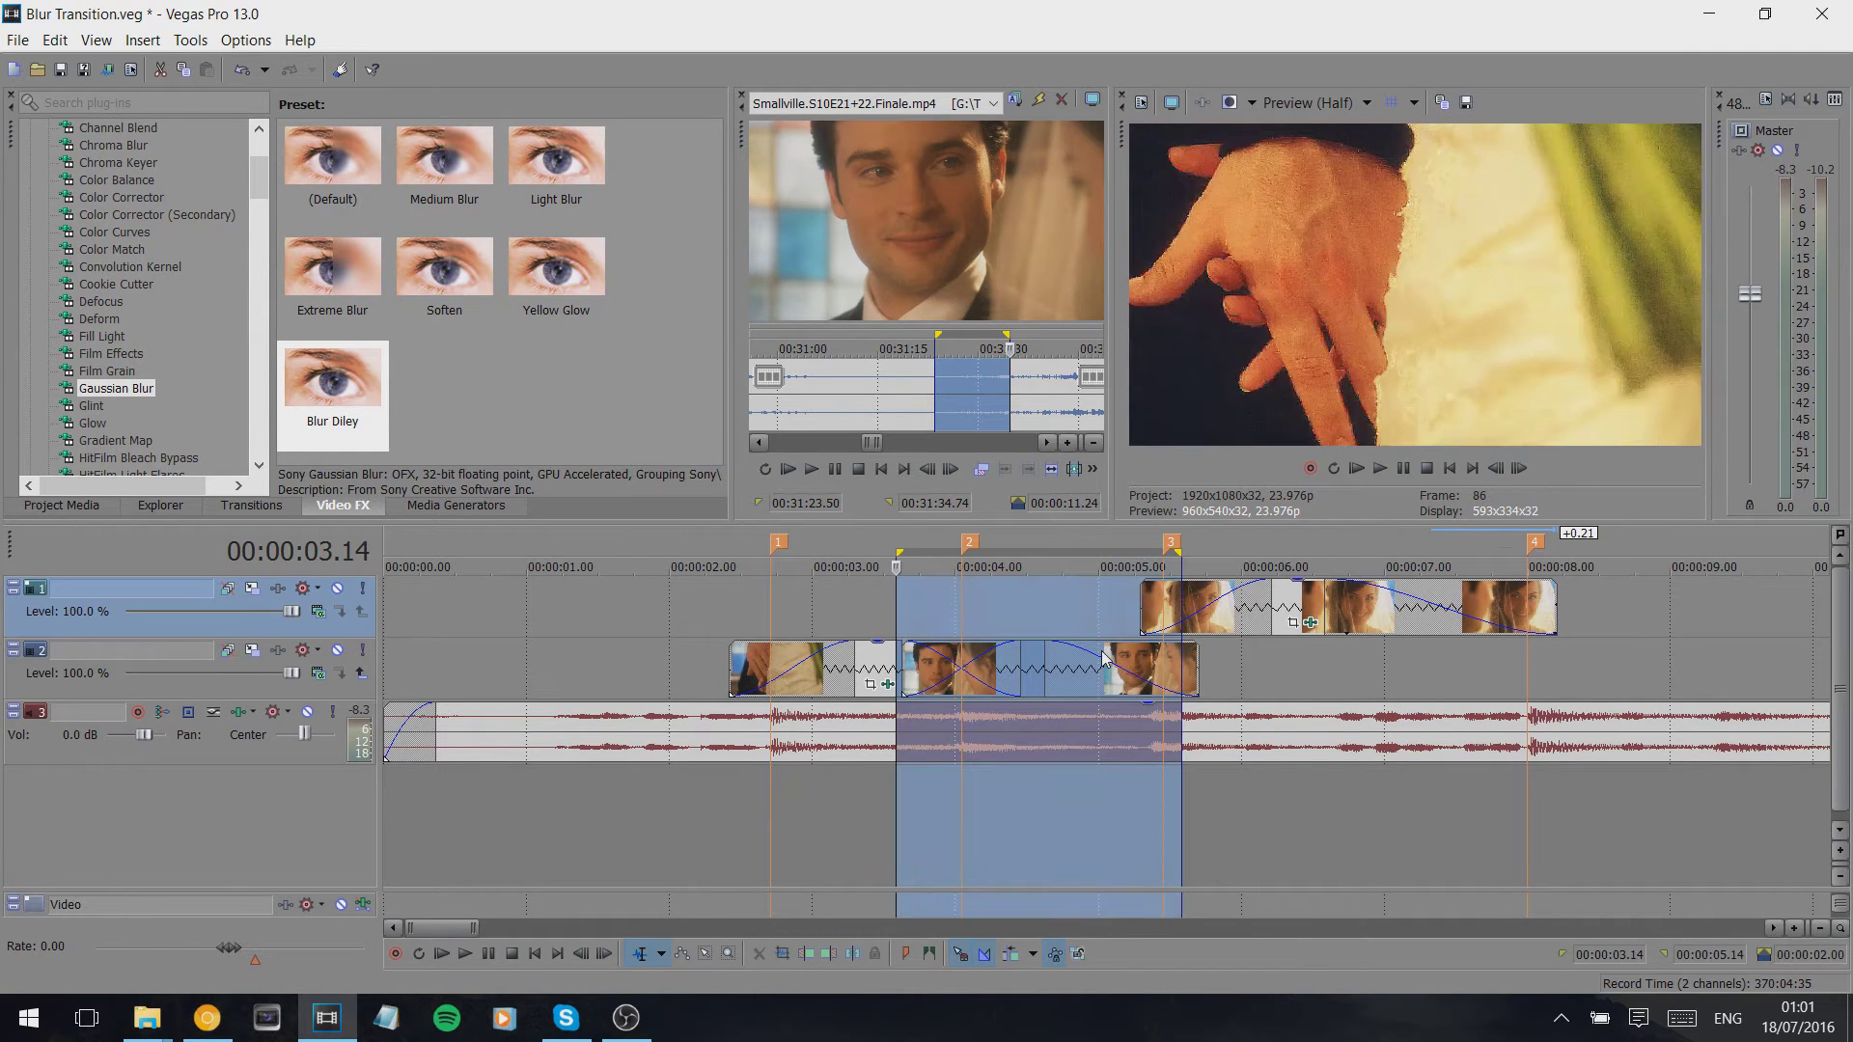
key("space")
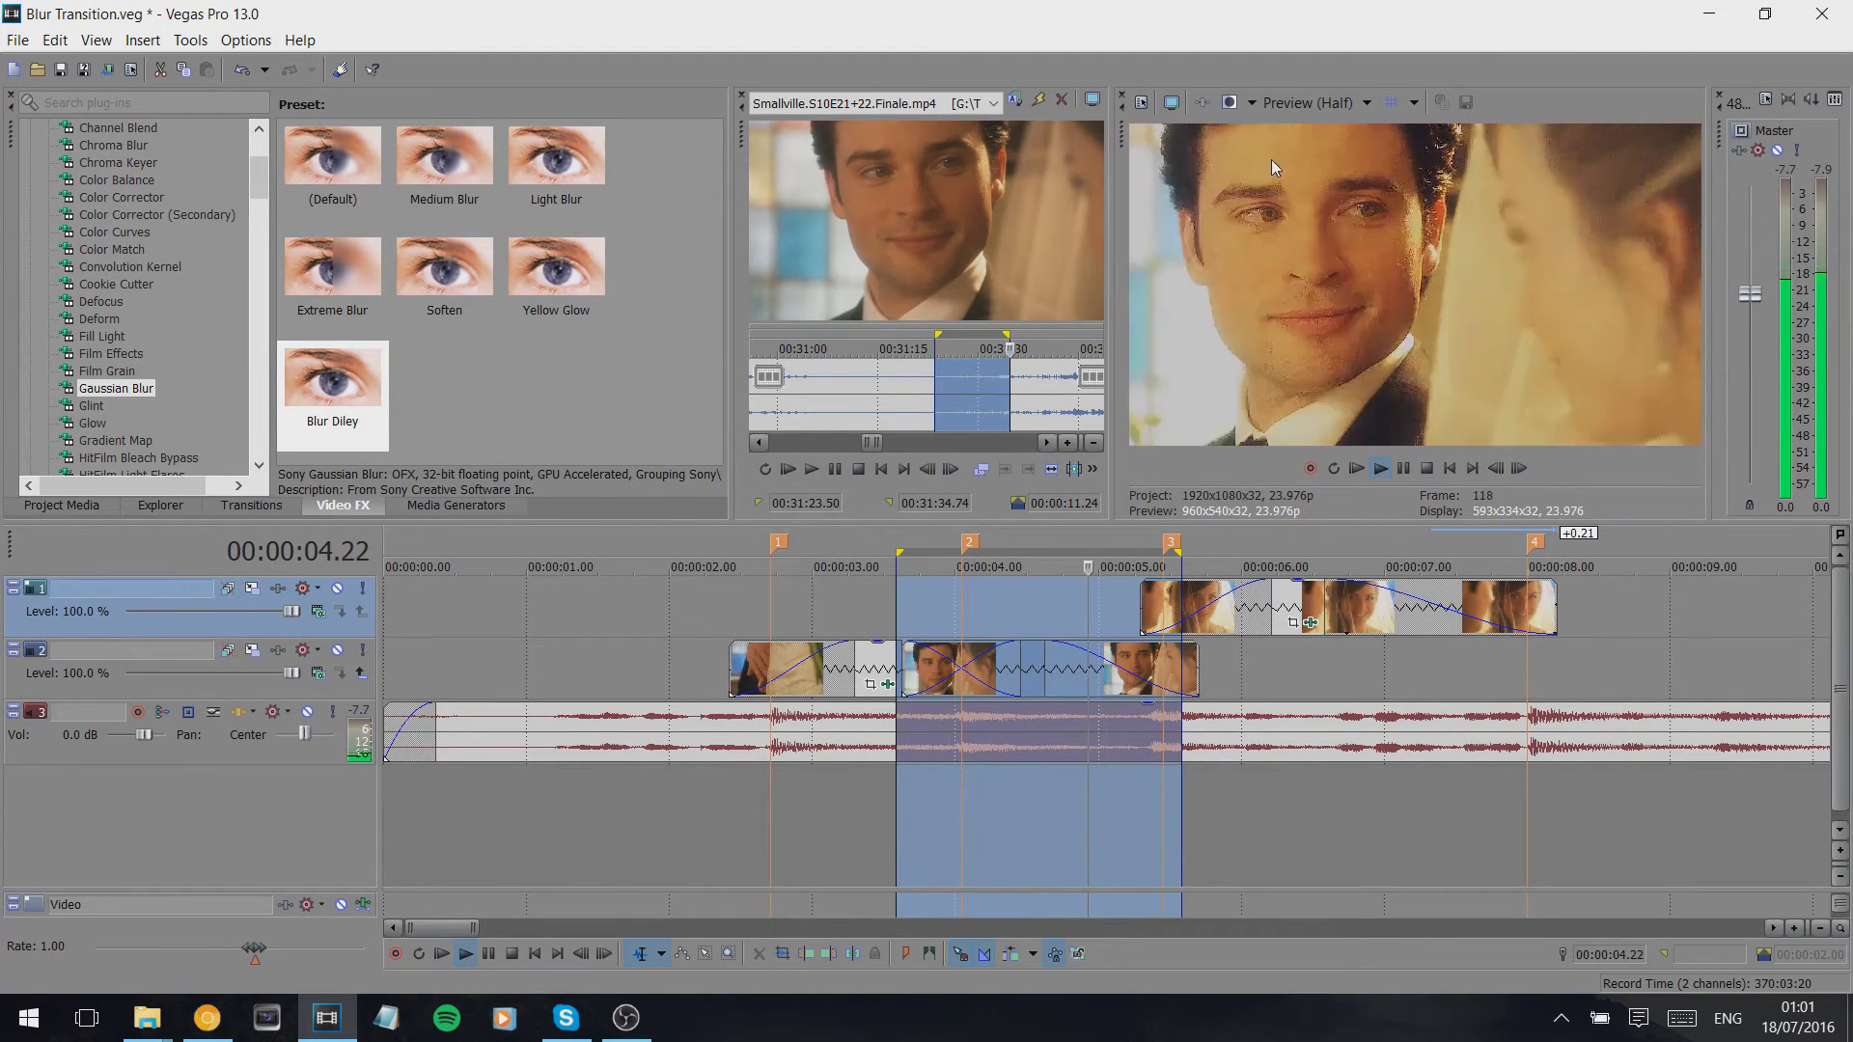
left_click(1223, 603)
key("space")
key("space")
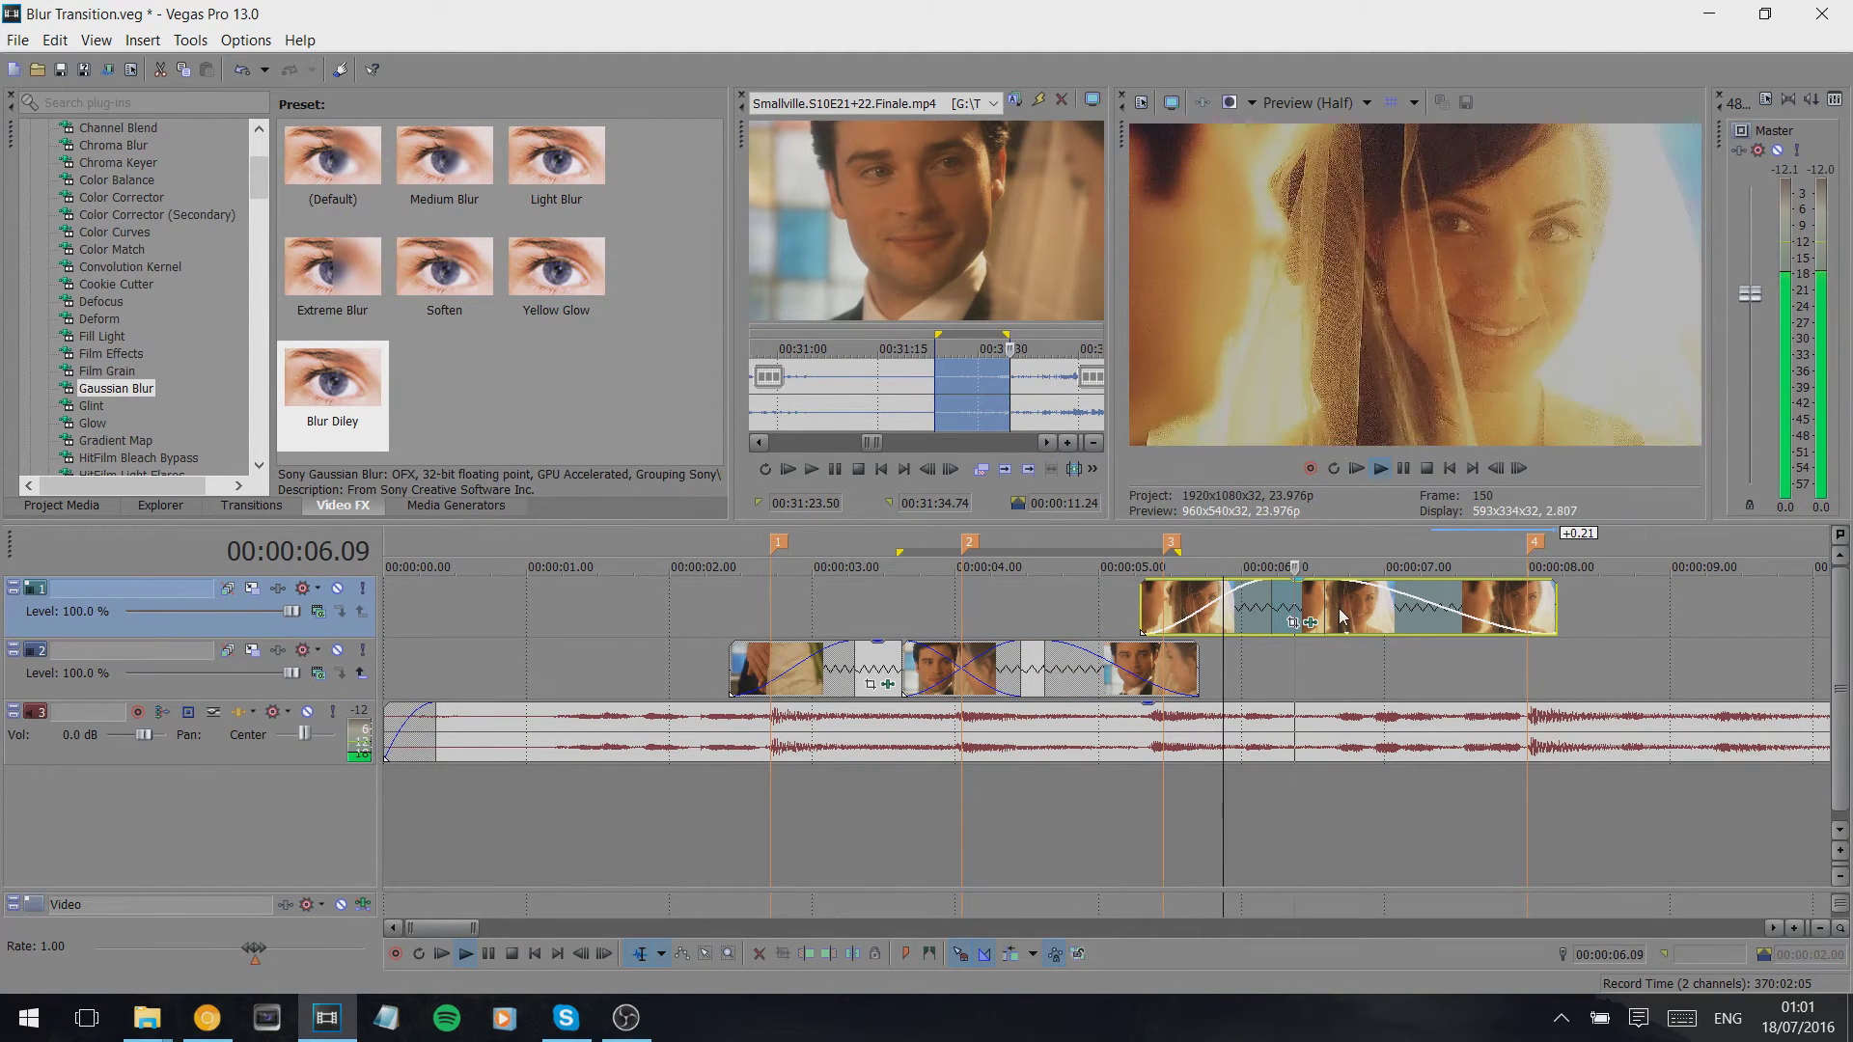
left_click(1324, 603)
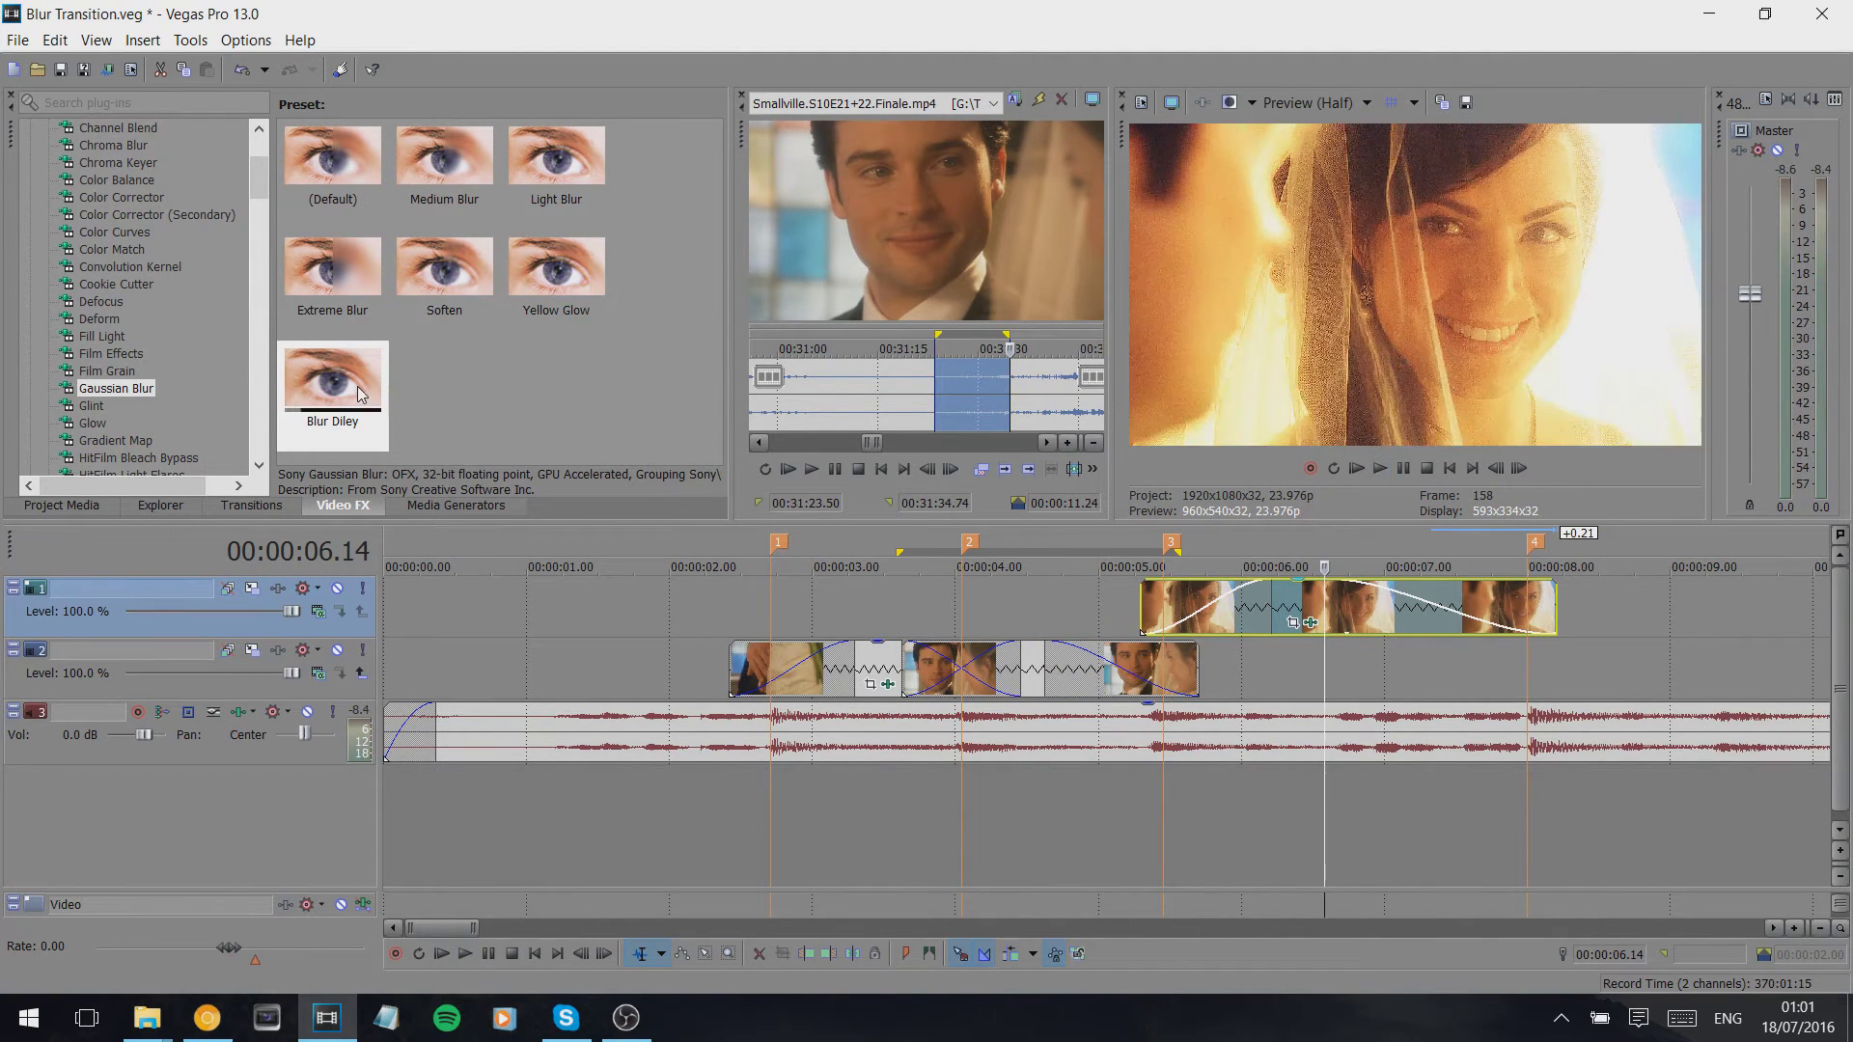
left_click_drag(369, 369, 1300, 601)
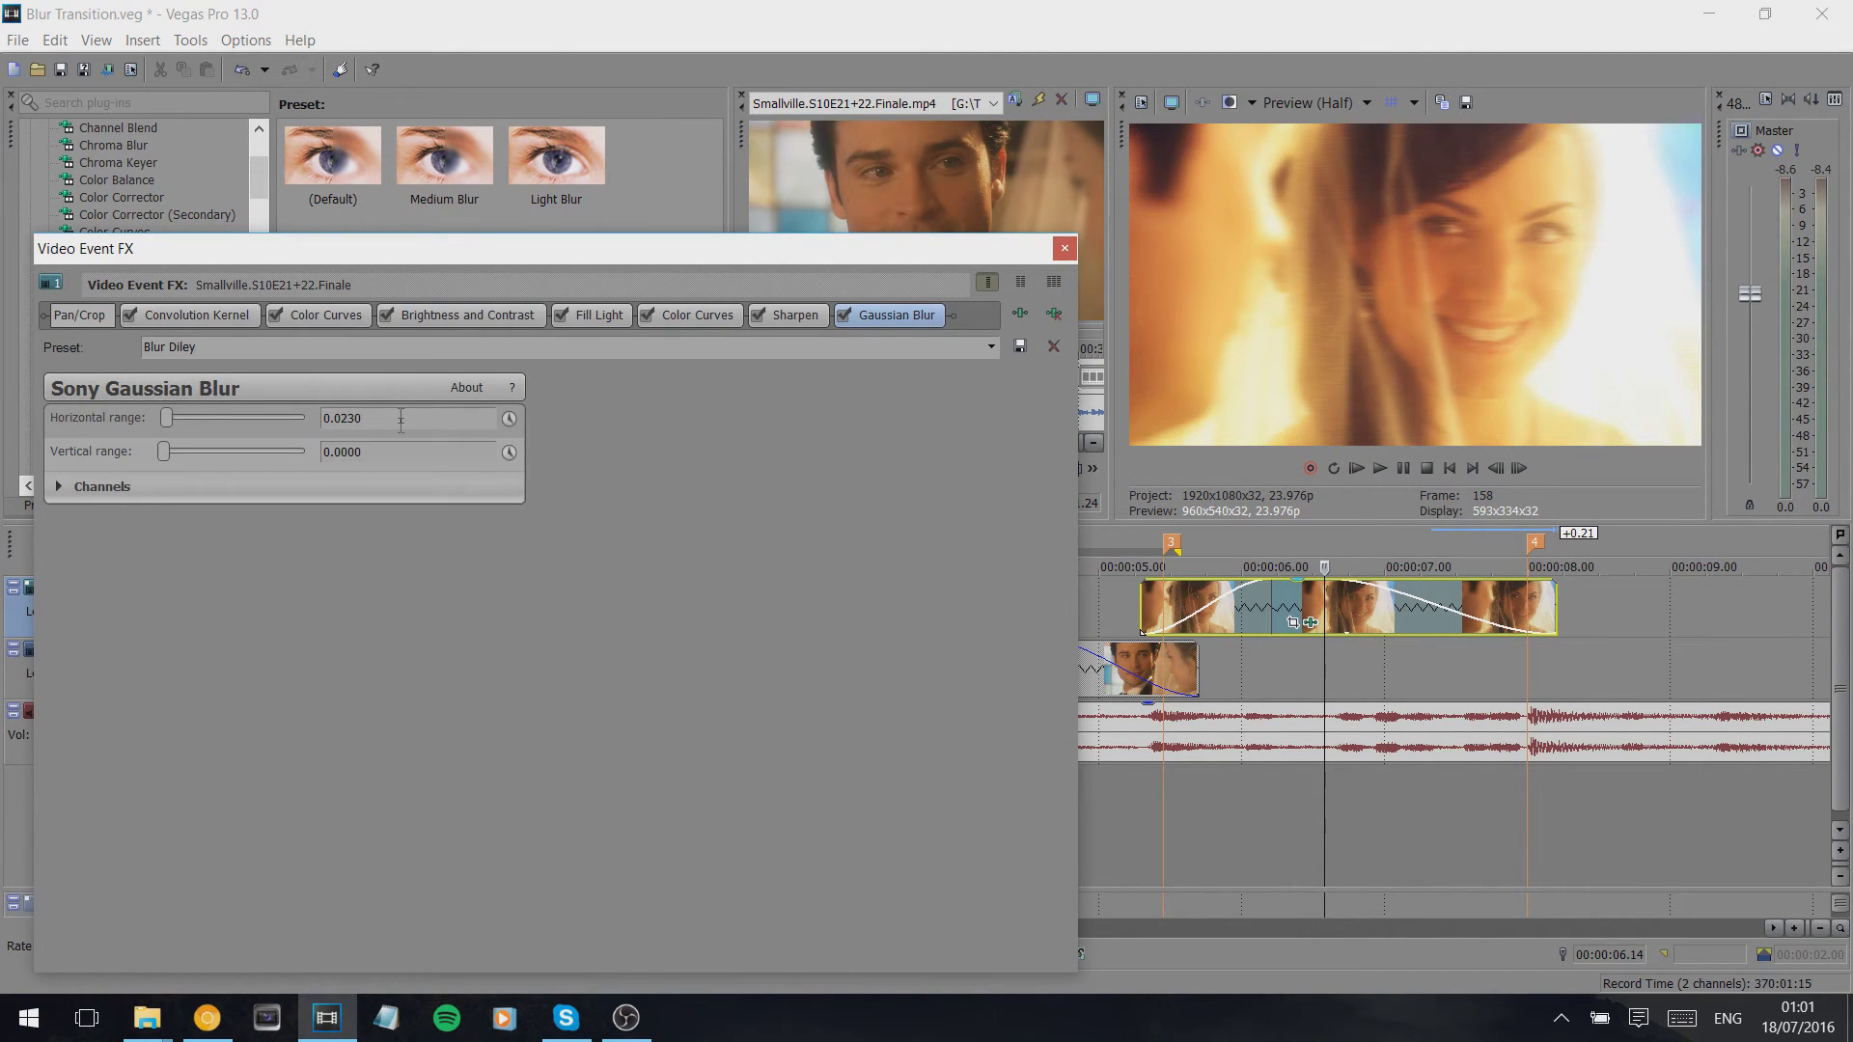
- Animate the upper clip's horizontal blur and set its vertical range to 0.0230
left_click(512, 421)
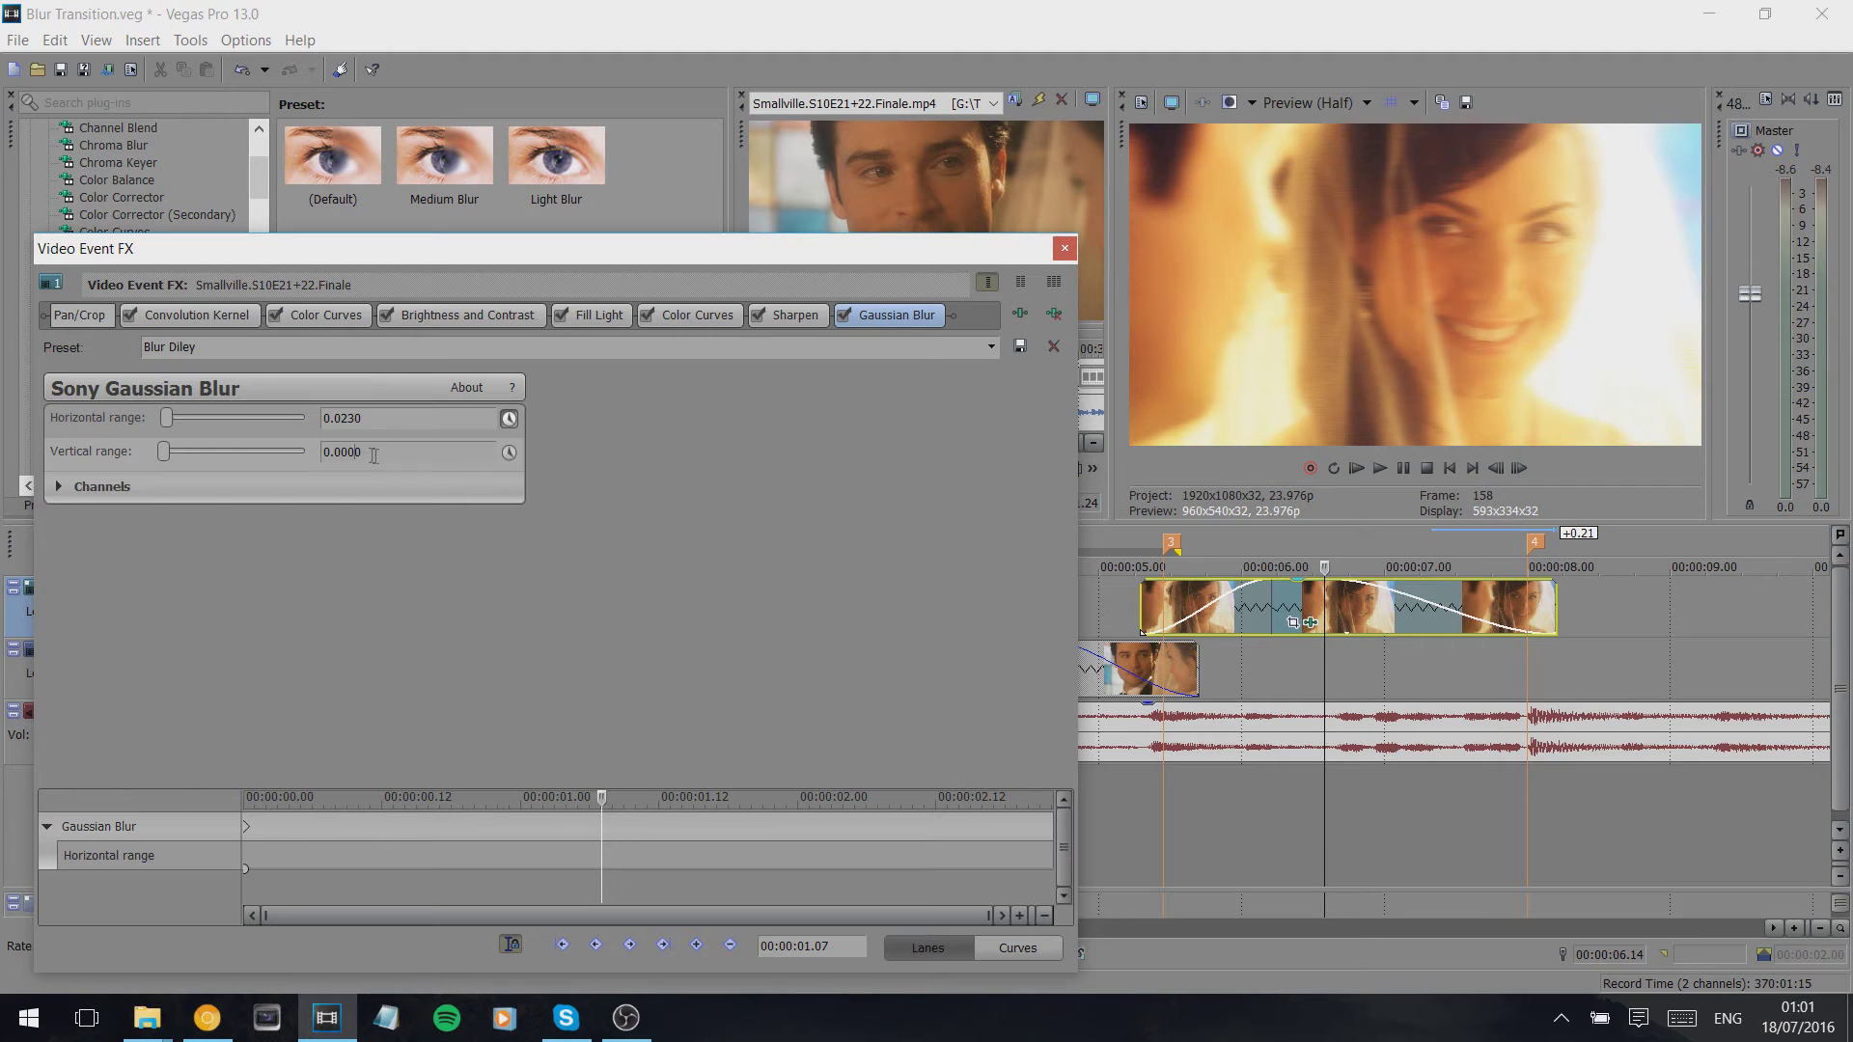
type("23")
key("Return")
left_click(368, 457)
key("Return")
left_click(349, 452)
type("0.0230")
key("Return")
- Slide the first Gaussian Blur keyframe later, lining it up at 00:00:01.23
left_click(247, 826)
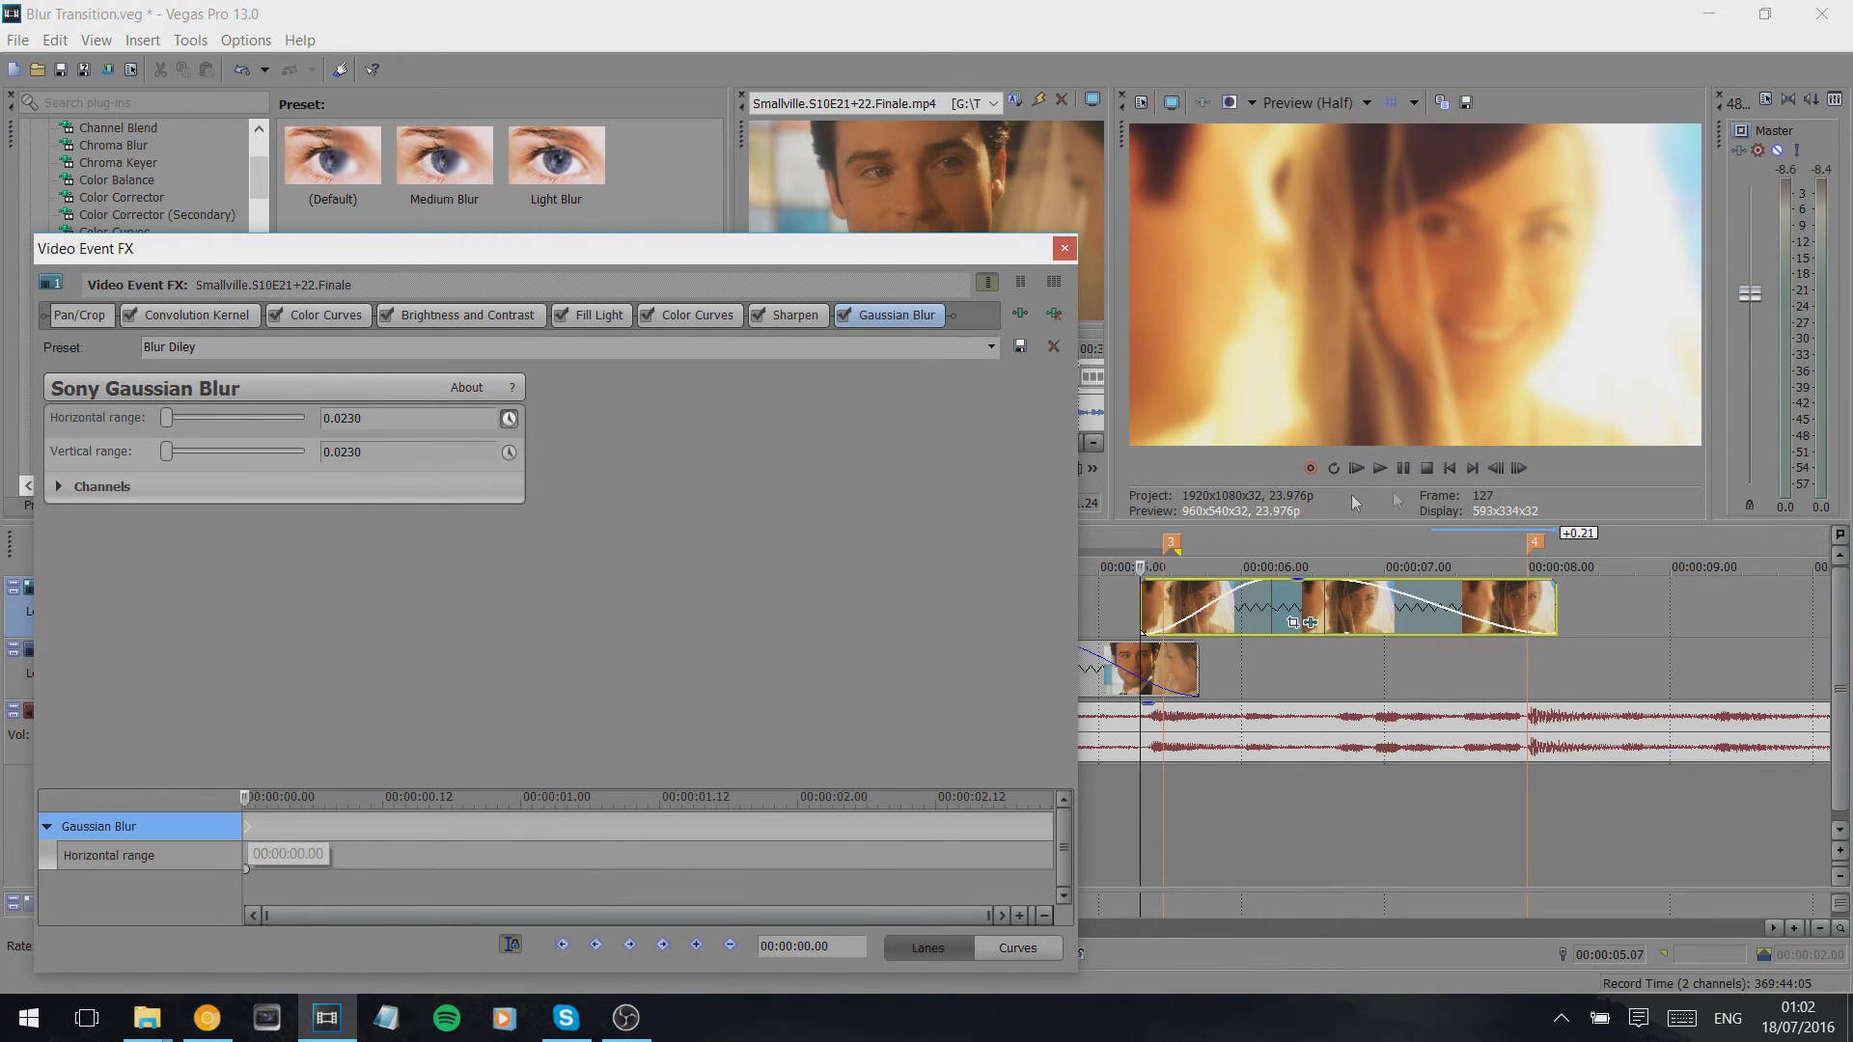
left_click(1294, 613)
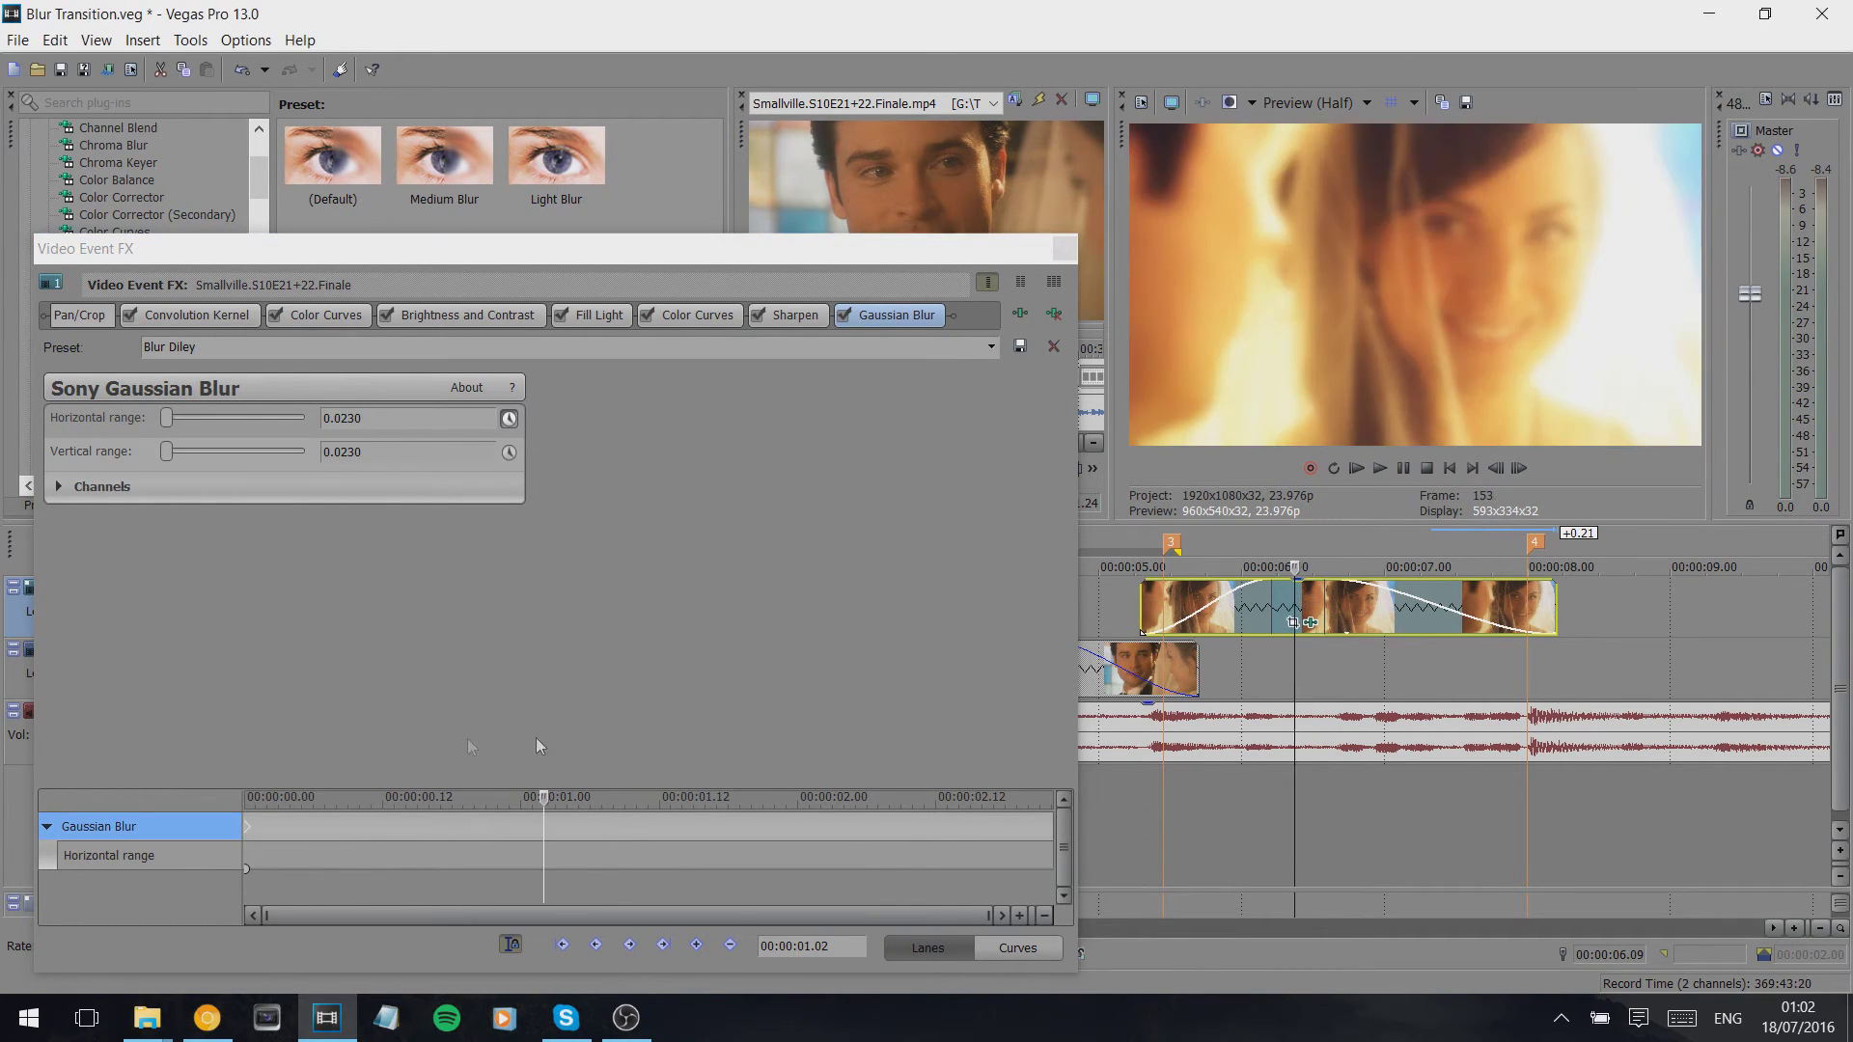
left_click_drag(247, 827, 777, 819)
left_click(1419, 600)
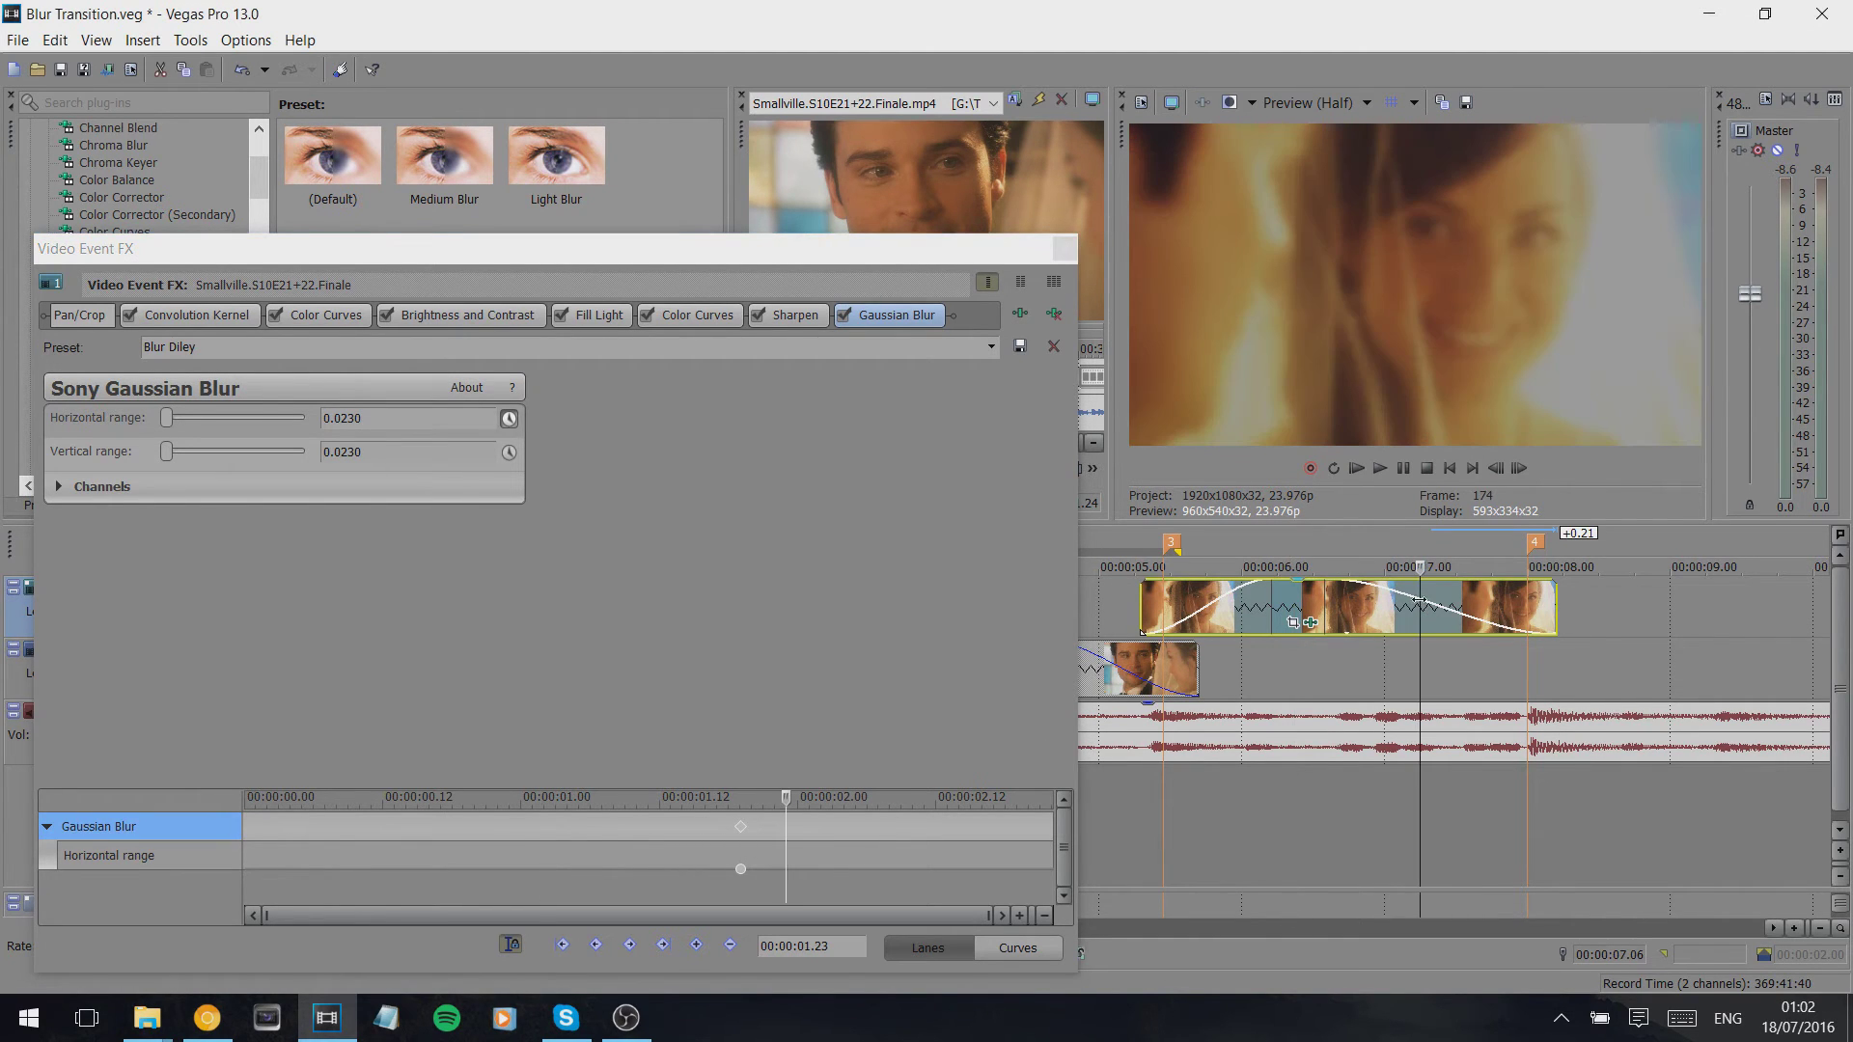
left_click(1420, 609)
left_click_drag(744, 828, 786, 828)
- At 00:00:01.07, drop the horizontal blur range to 0 to add a zero keyframe
left_click(1315, 595)
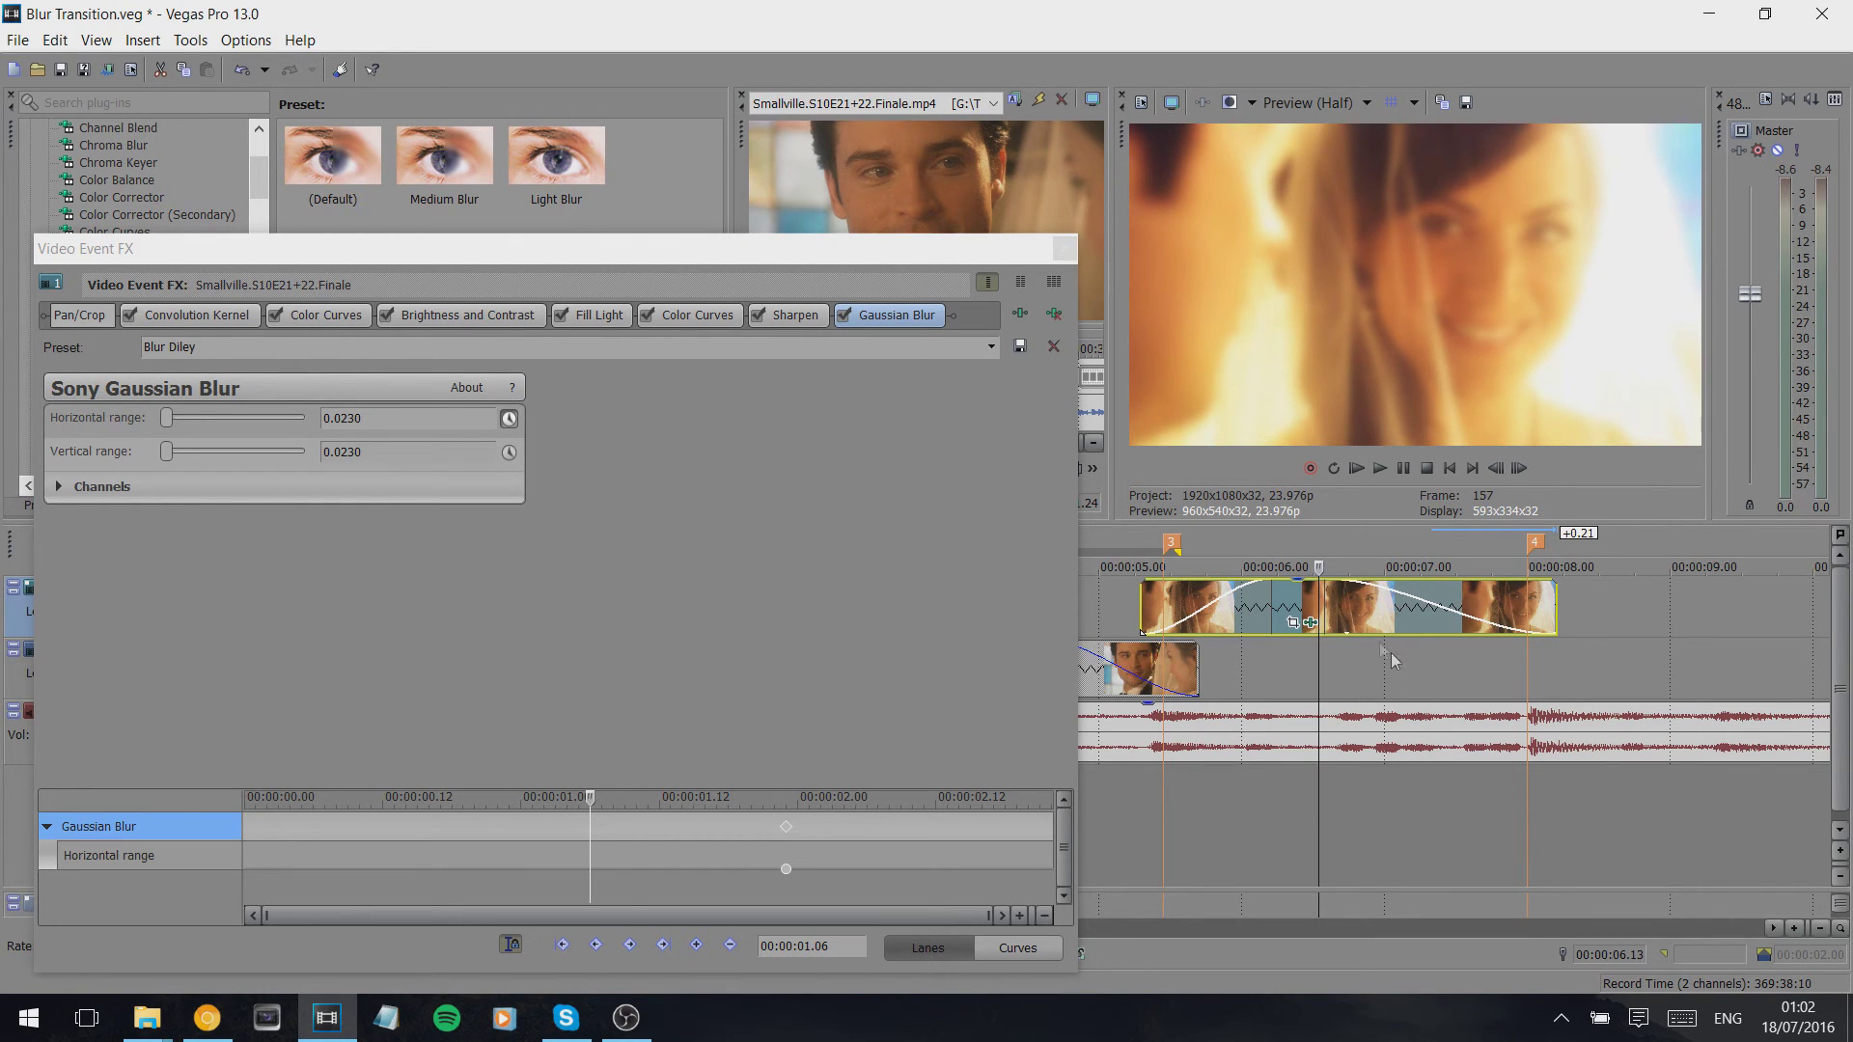
key("Right")
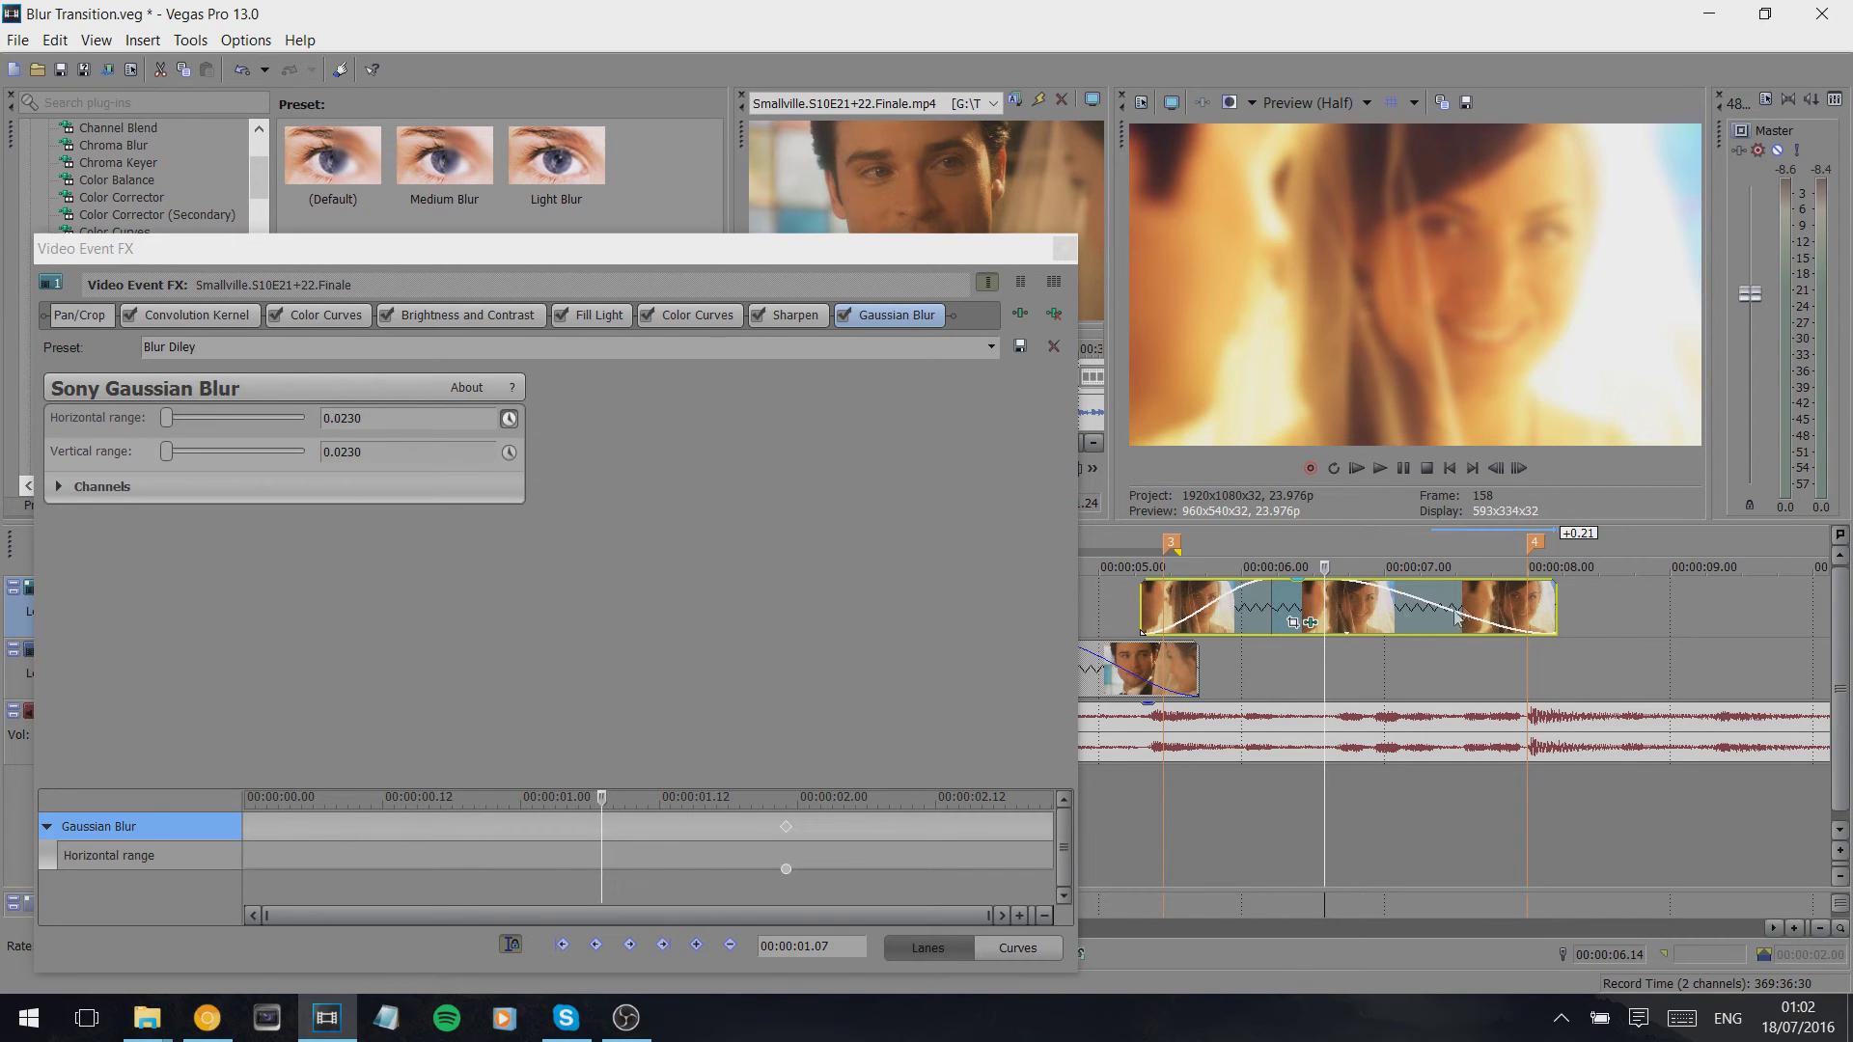
left_click_drag(169, 421, 147, 455)
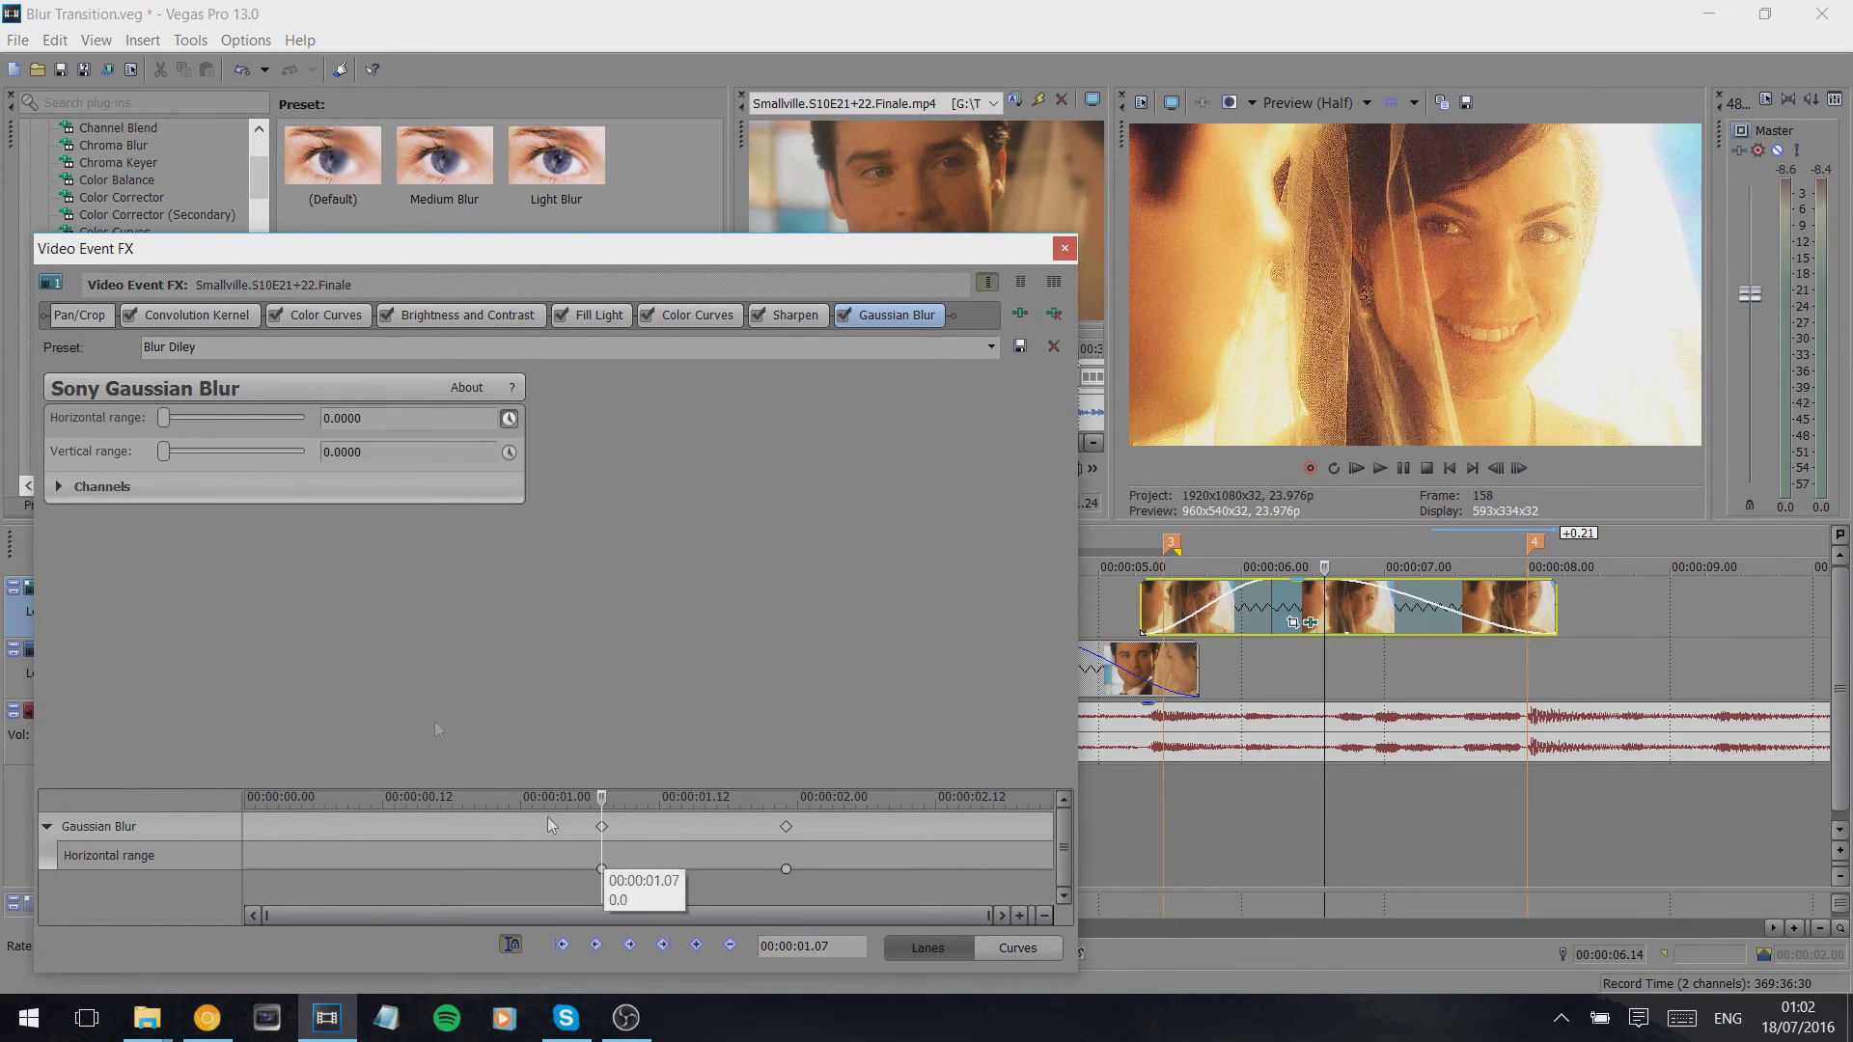
left_click(59, 488)
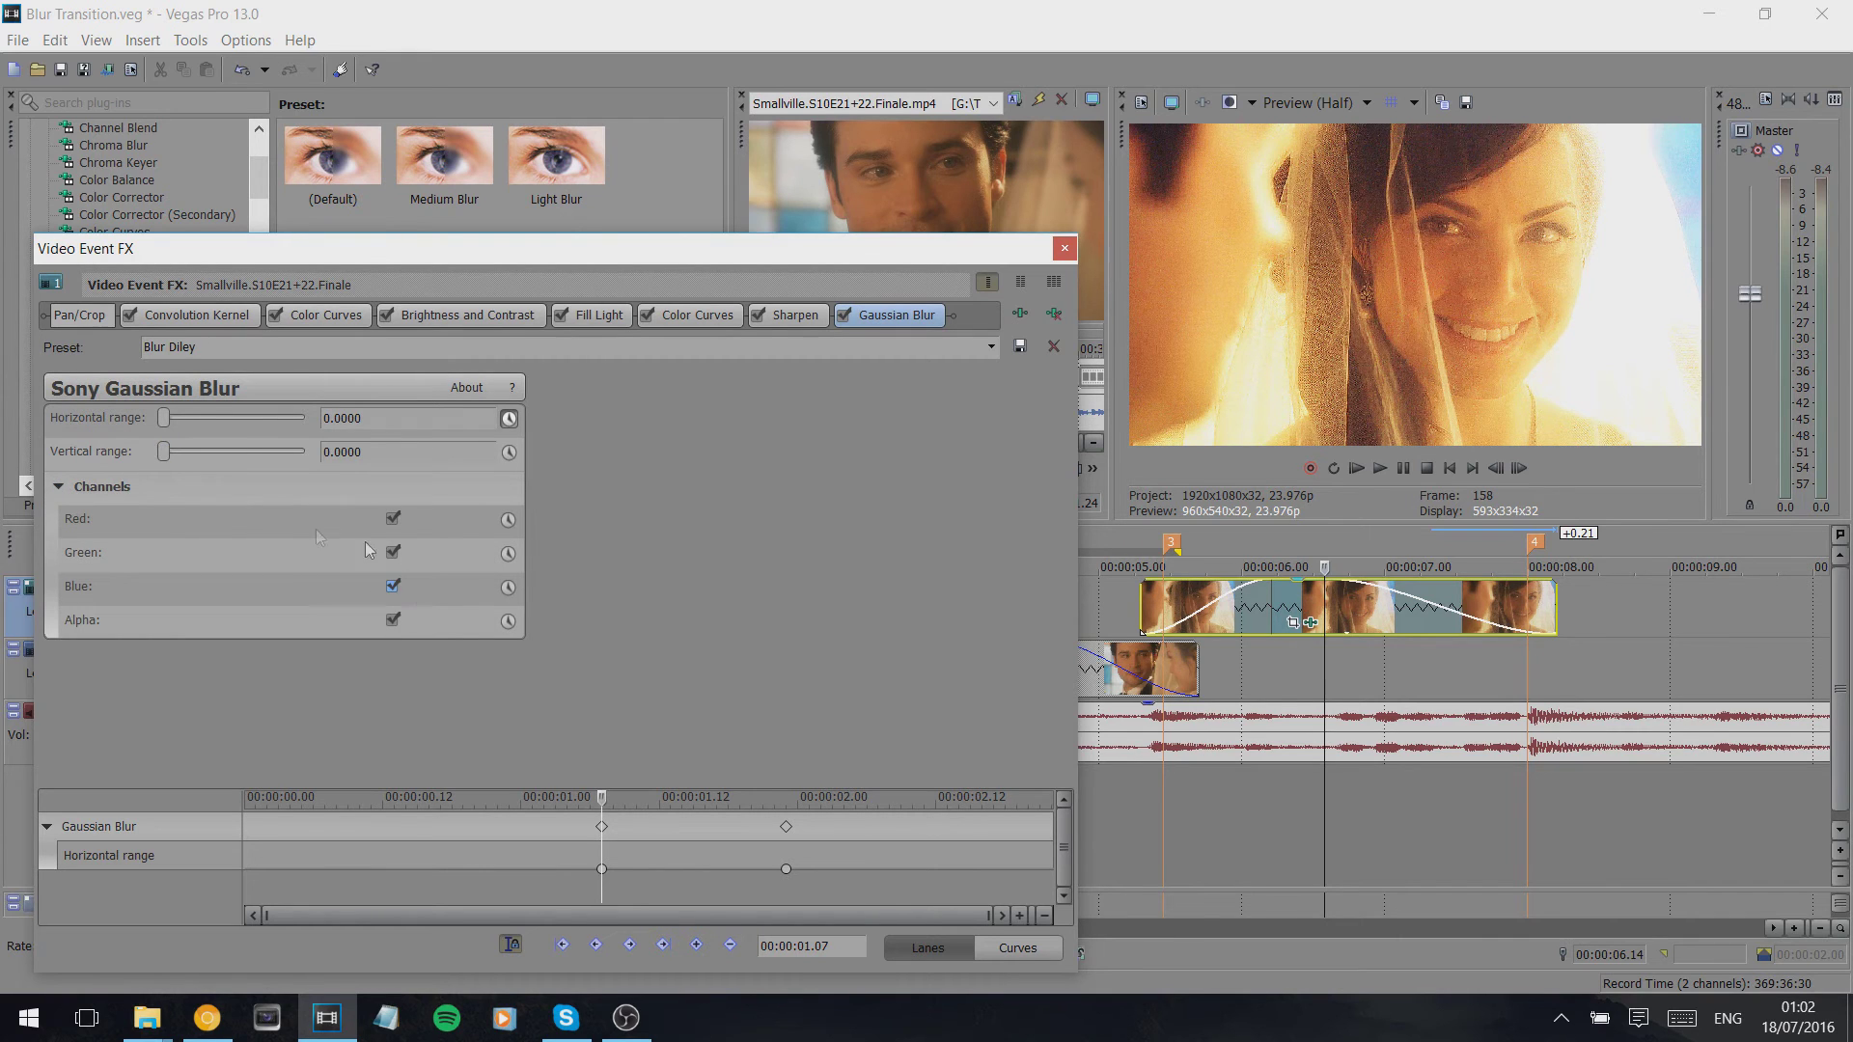
left_click(58, 486)
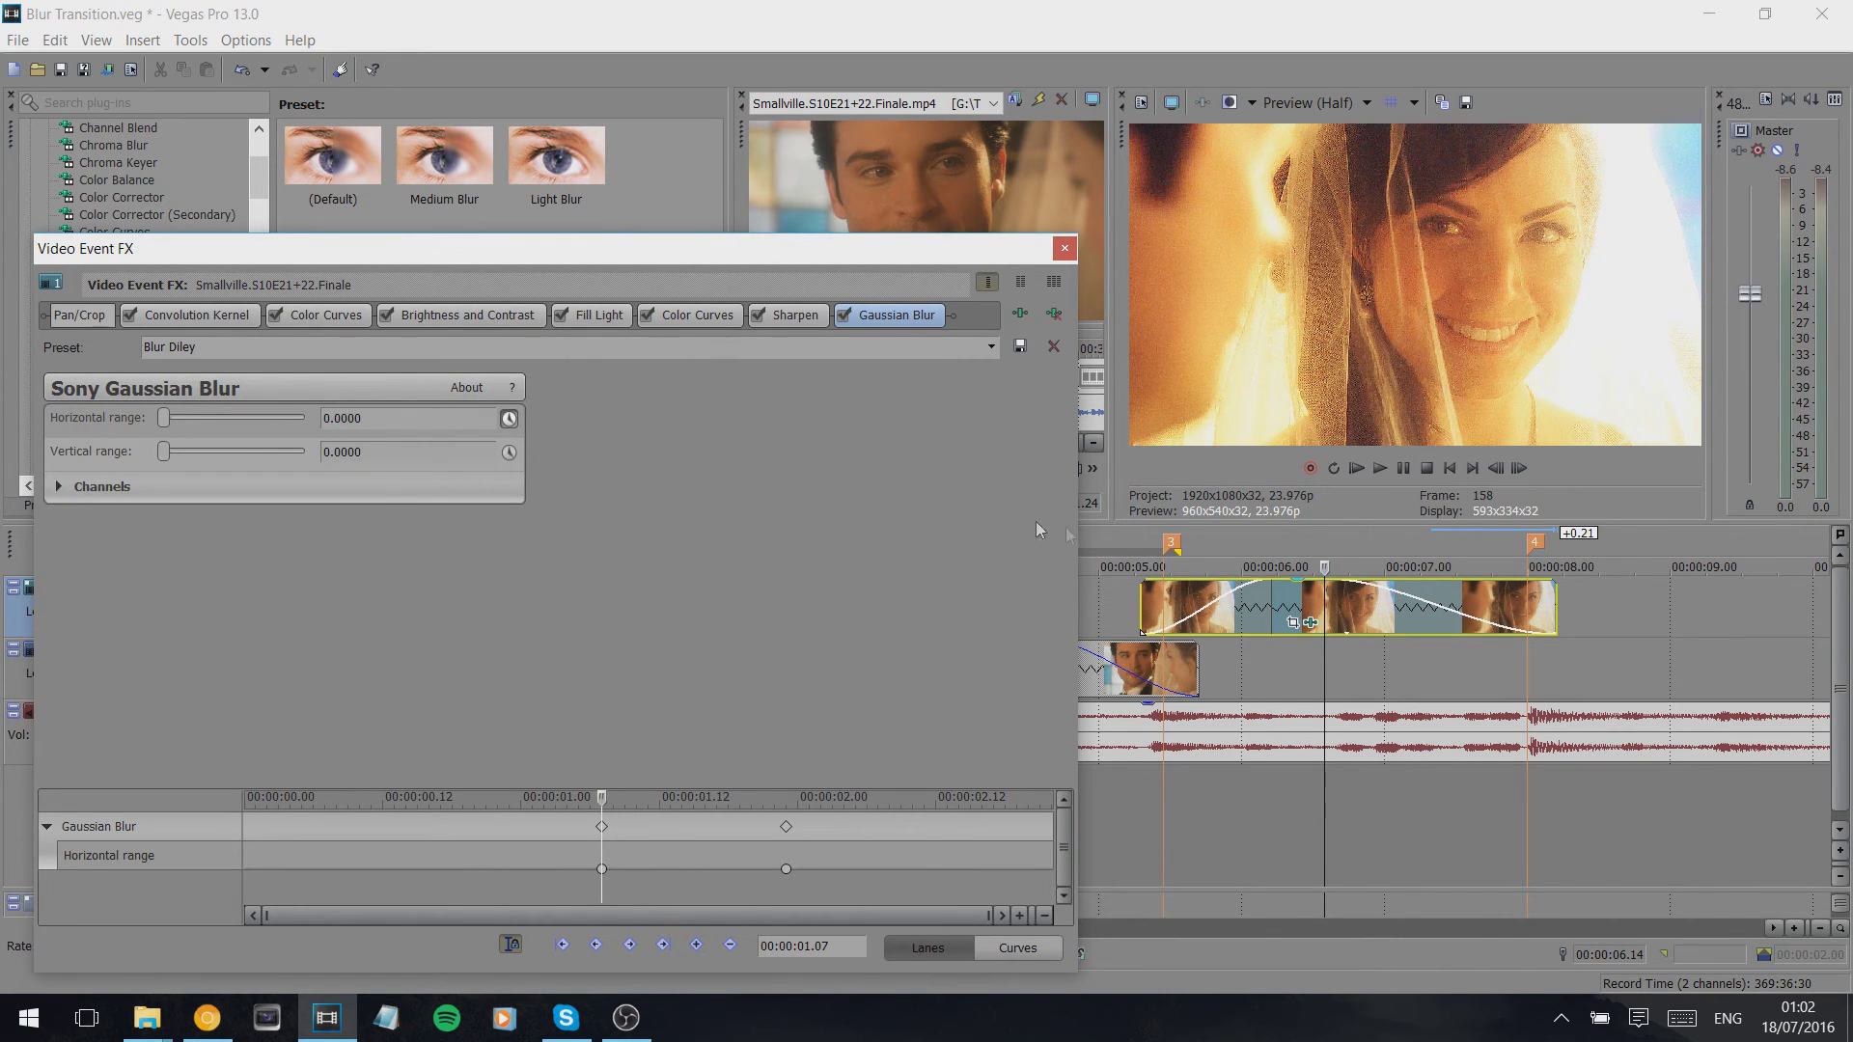
left_click(1335, 592)
left_click(1318, 592)
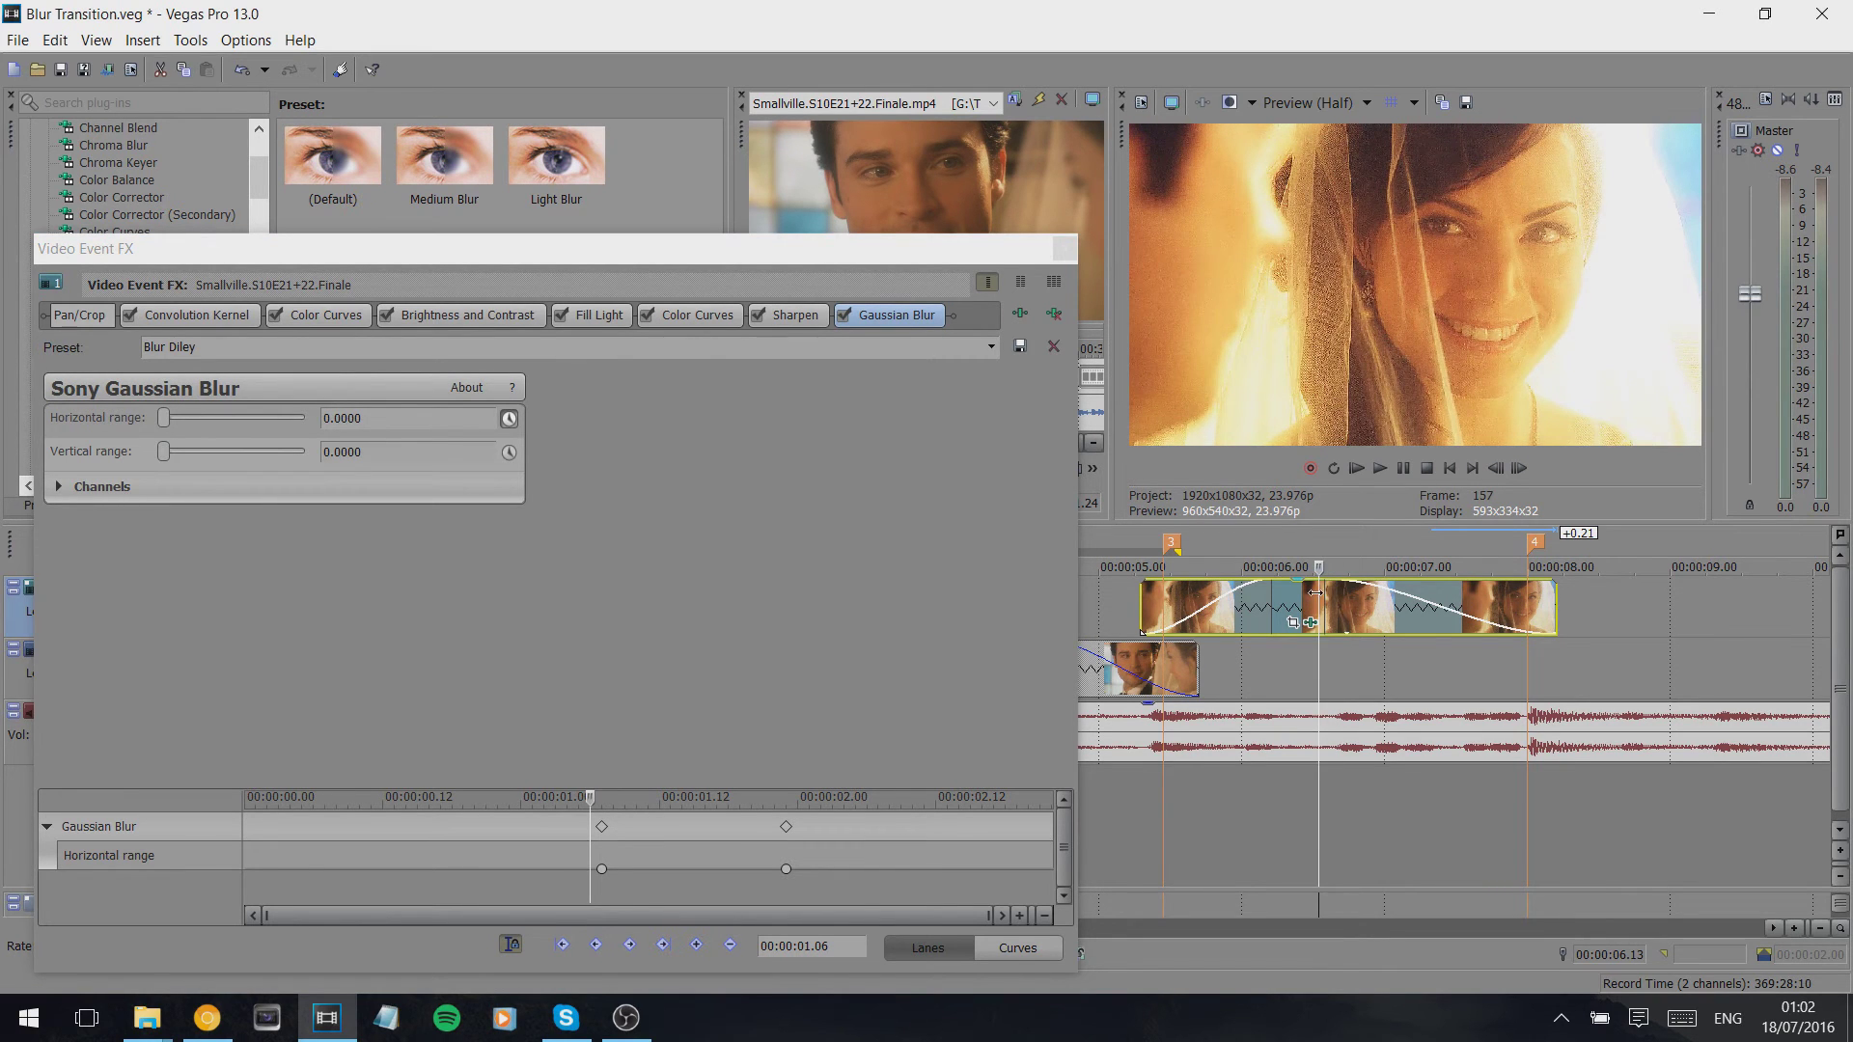
left_click(786, 826)
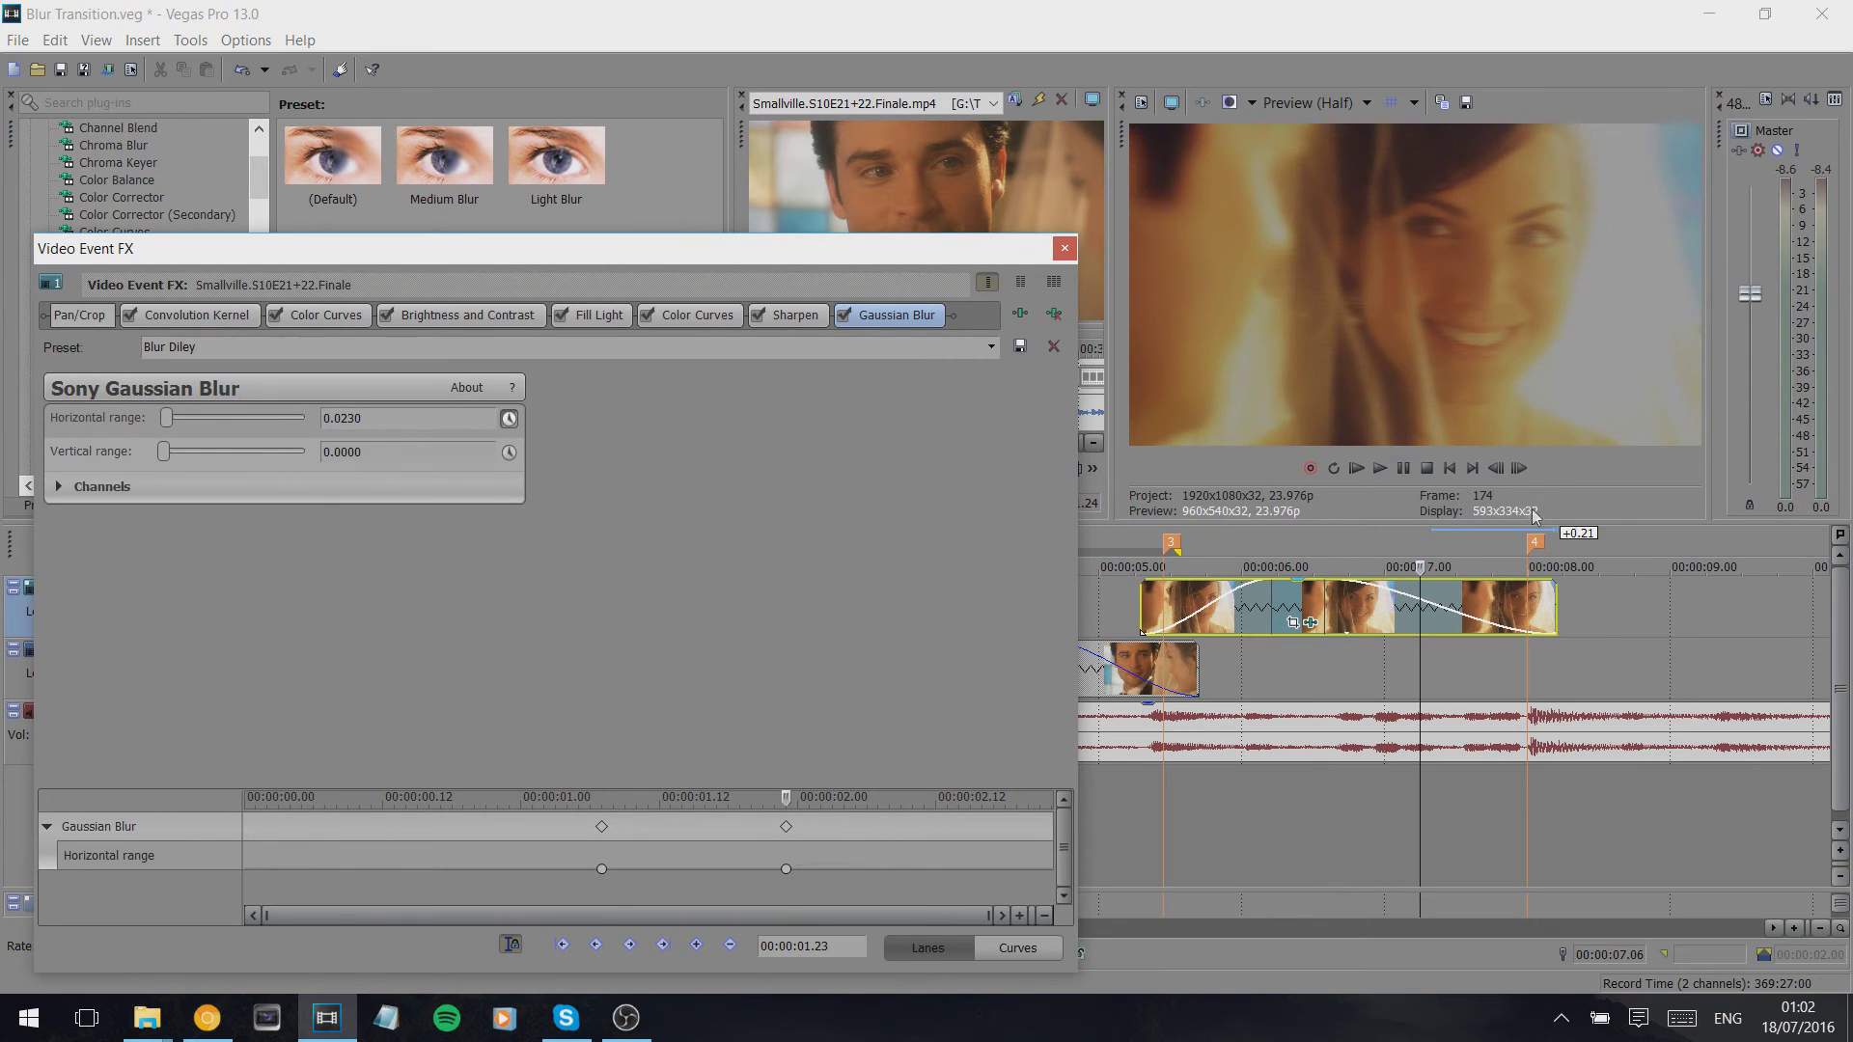
left_click_drag(1651, 551, 1148, 550)
left_click(1163, 603)
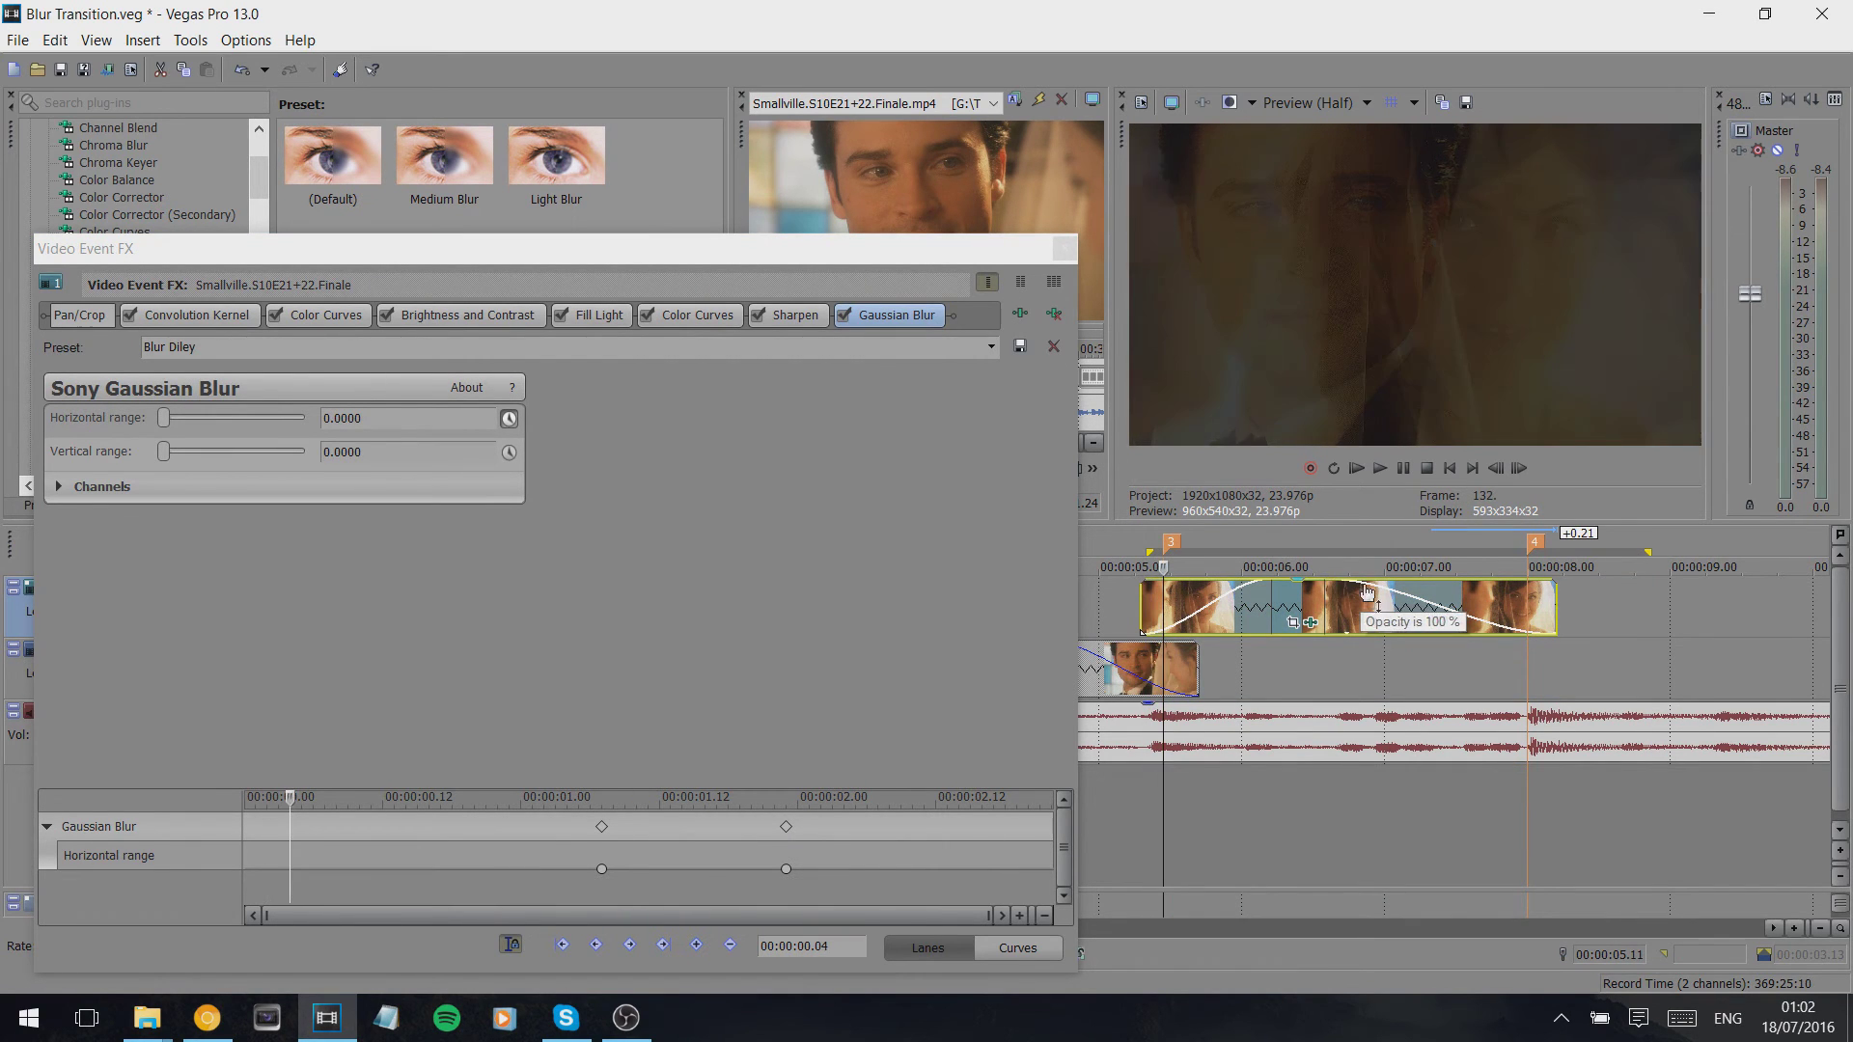
key("Right")
key("Right")
key("Right")
key("Right")
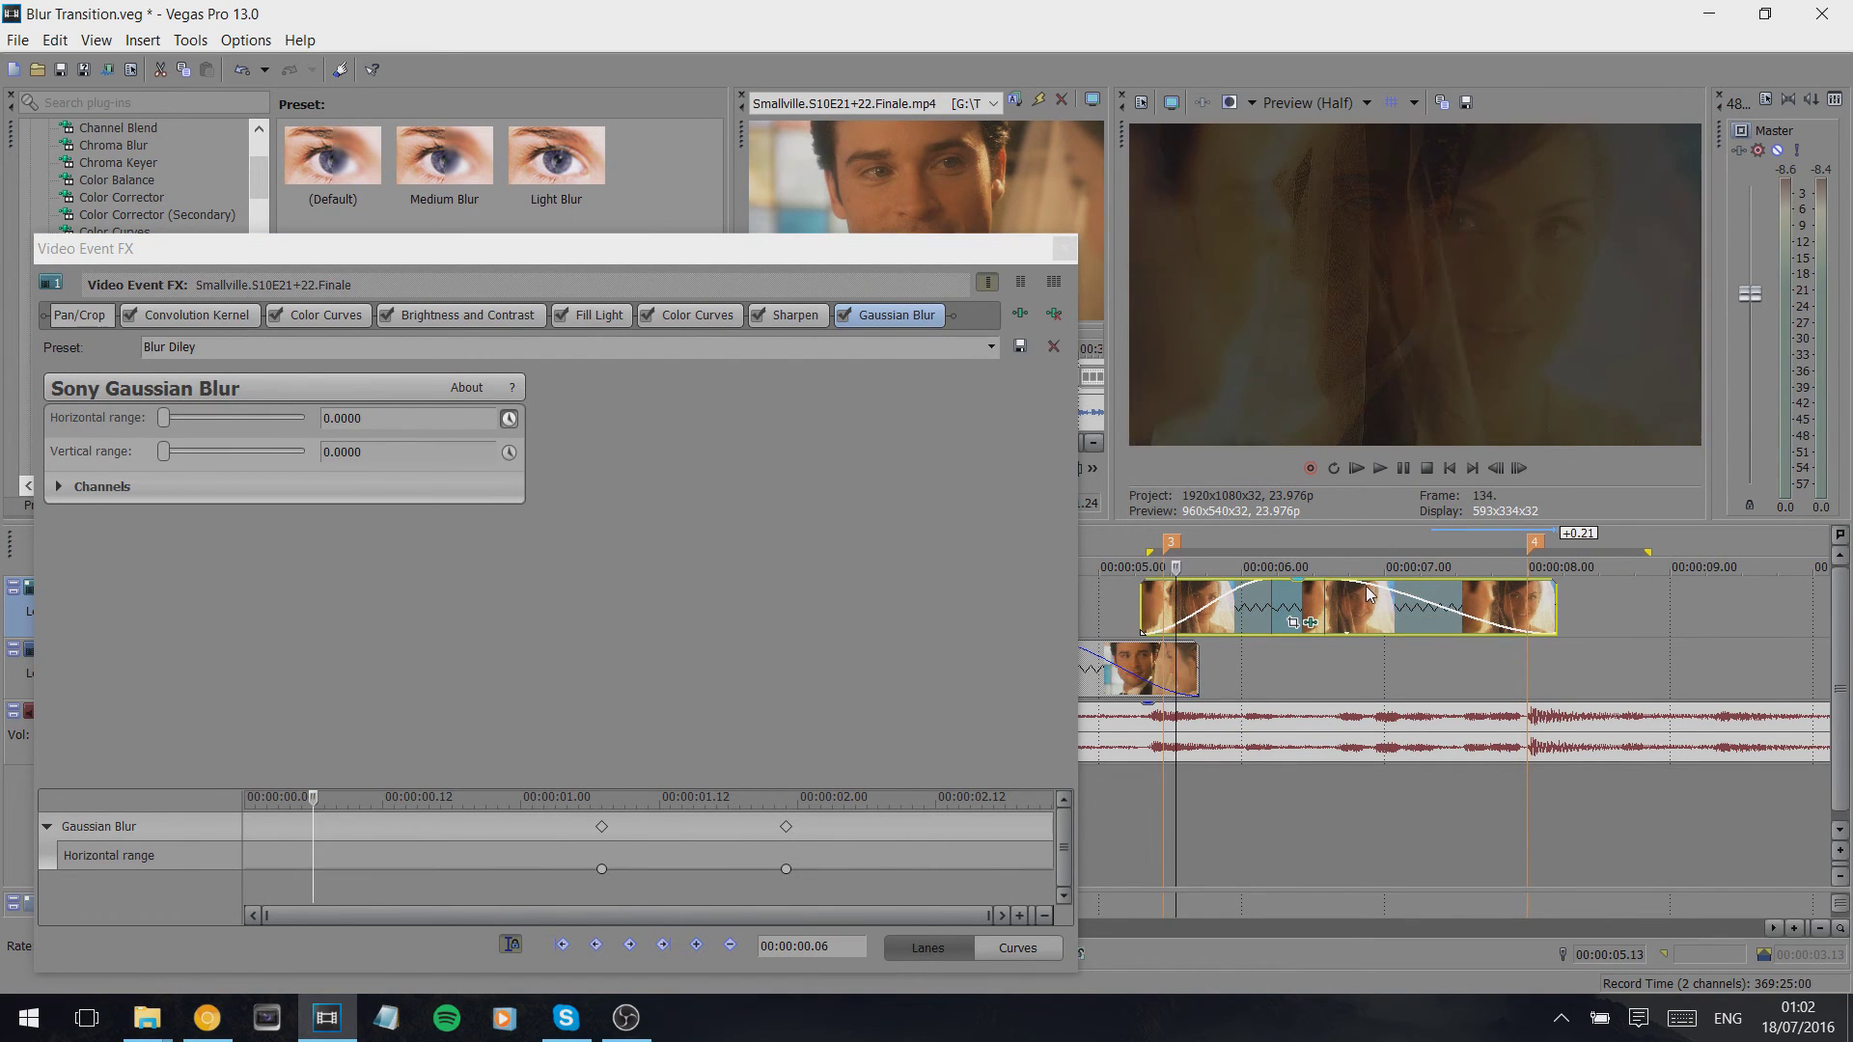
key("space")
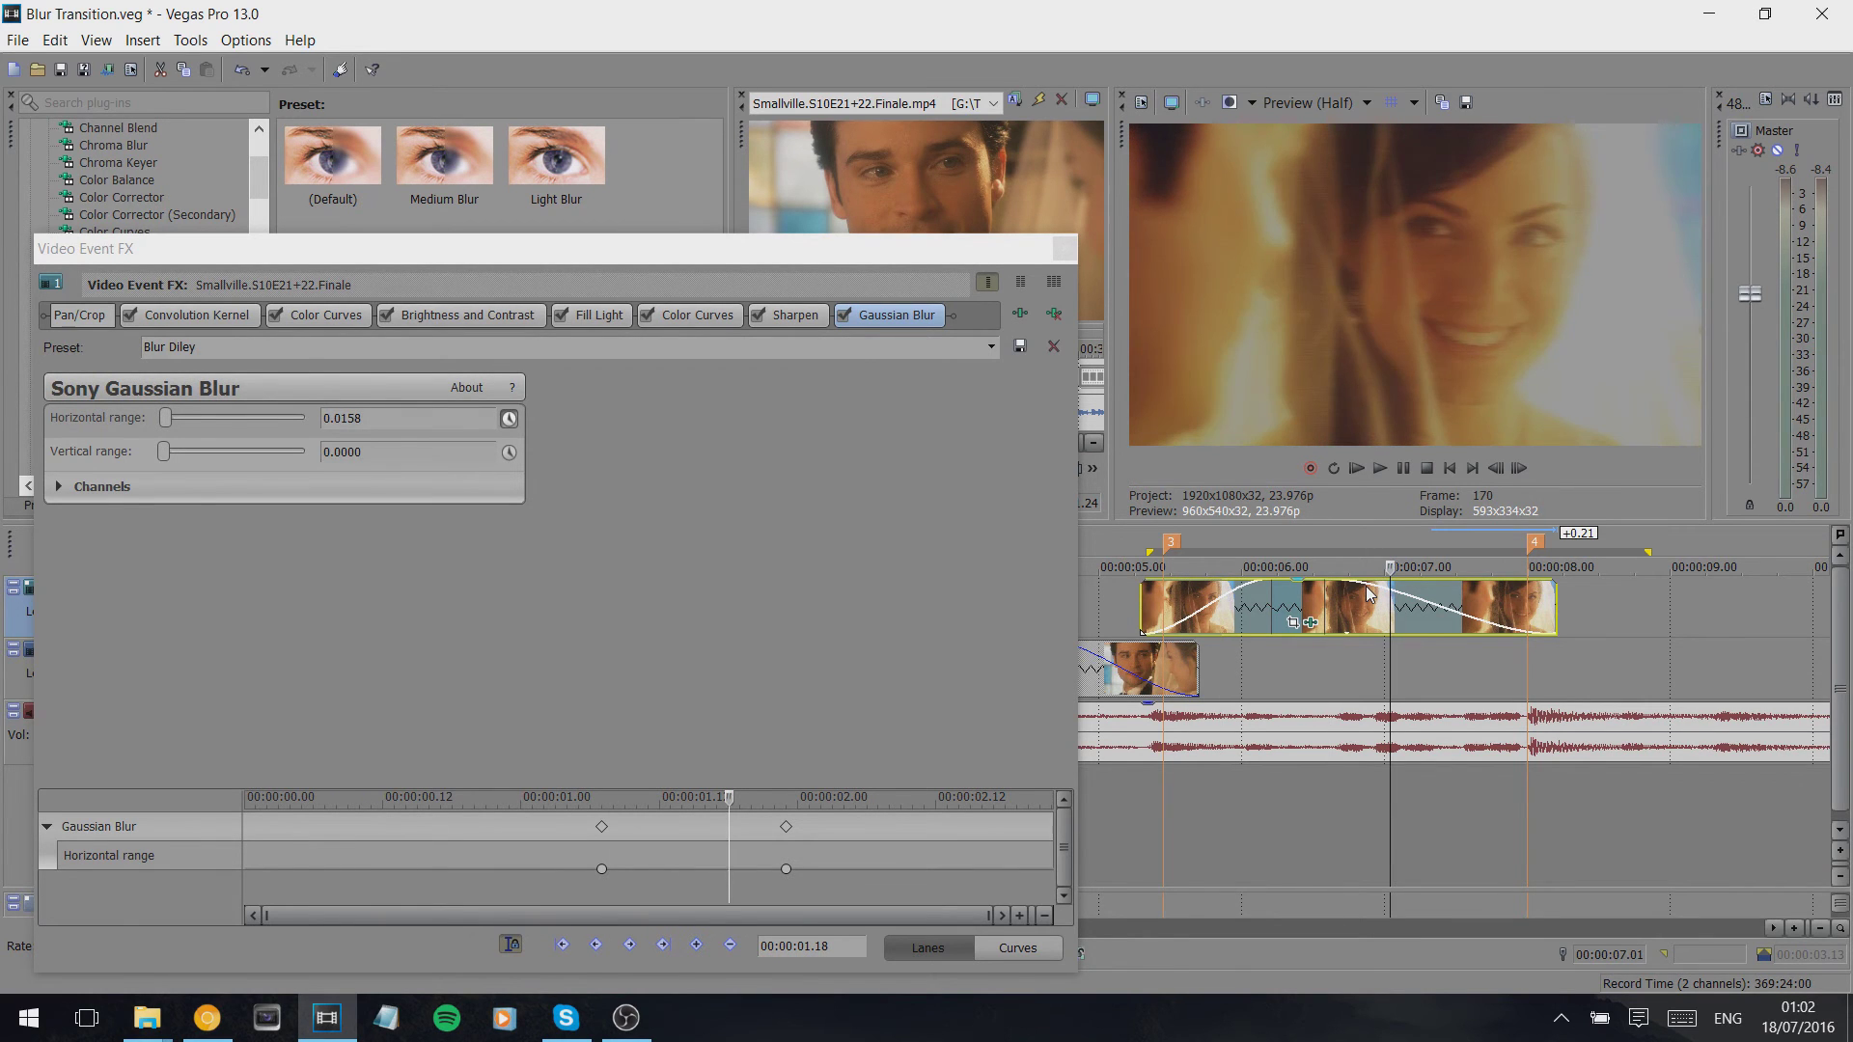
double_click(1371, 594)
key("space")
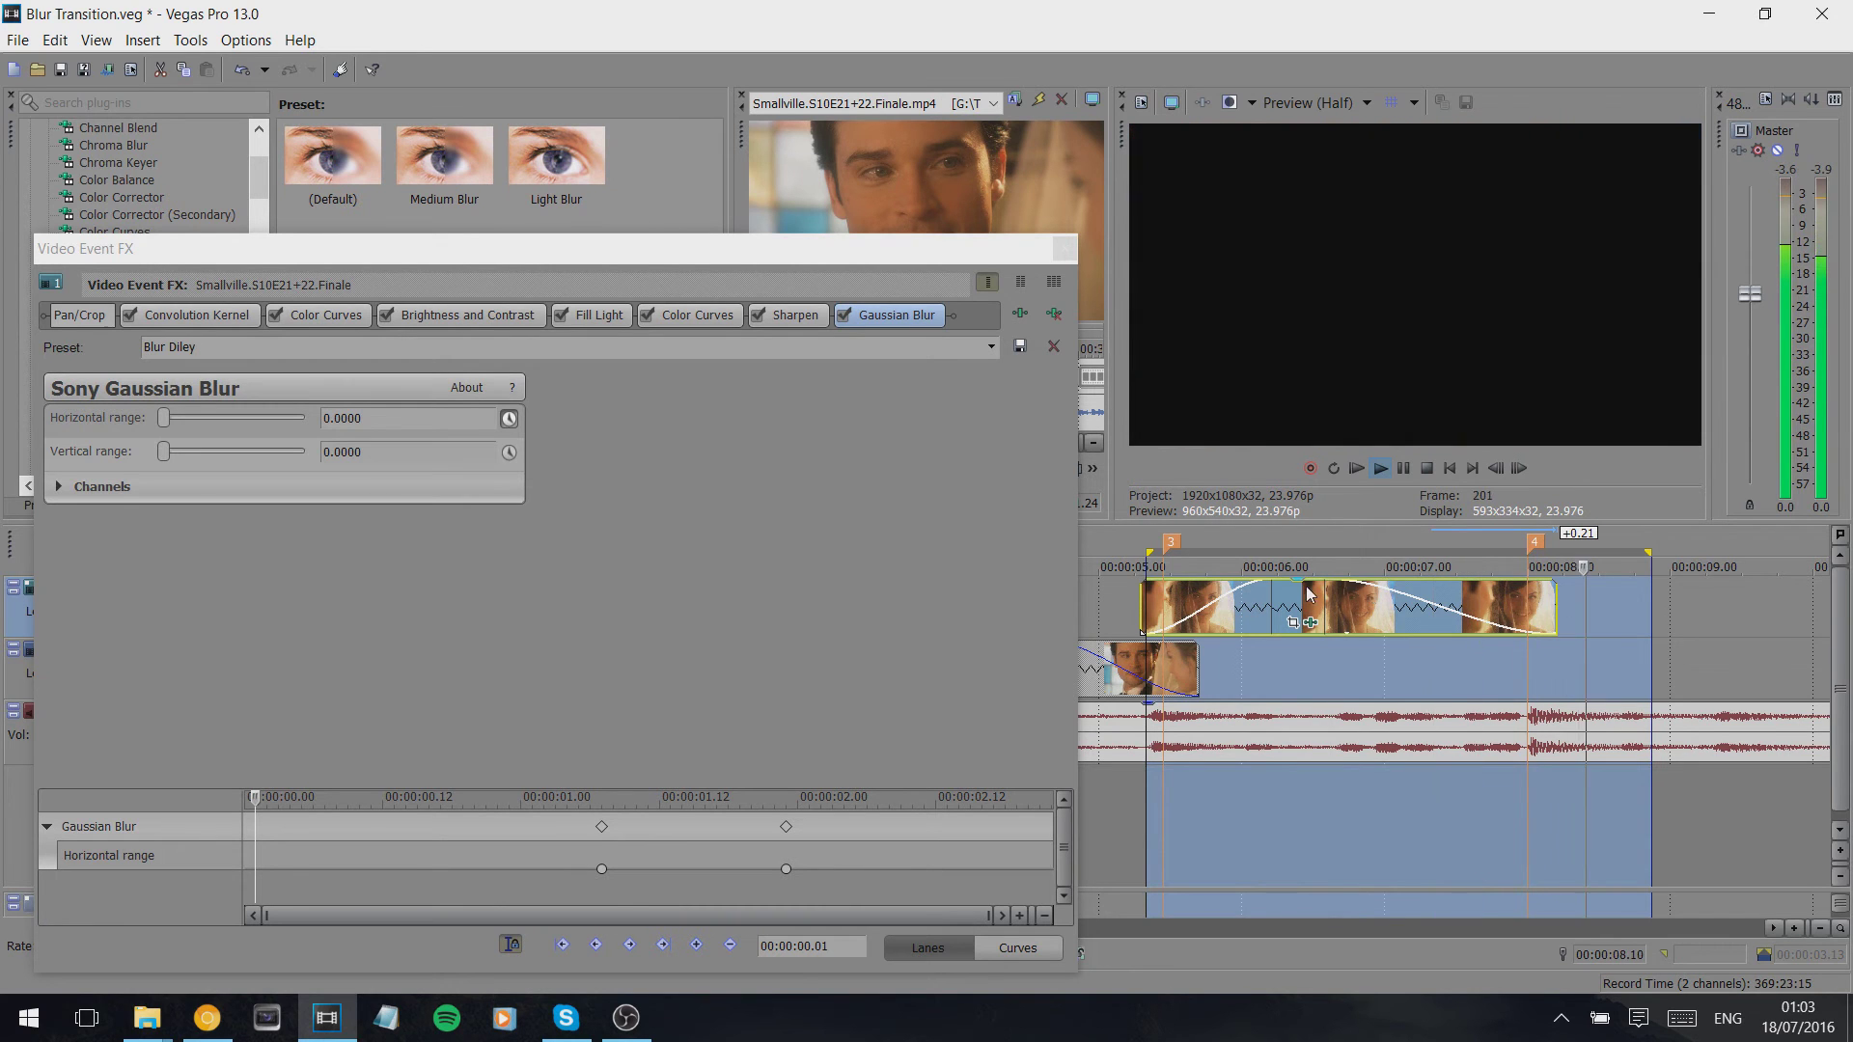
left_click(1511, 599)
left_click(1444, 608)
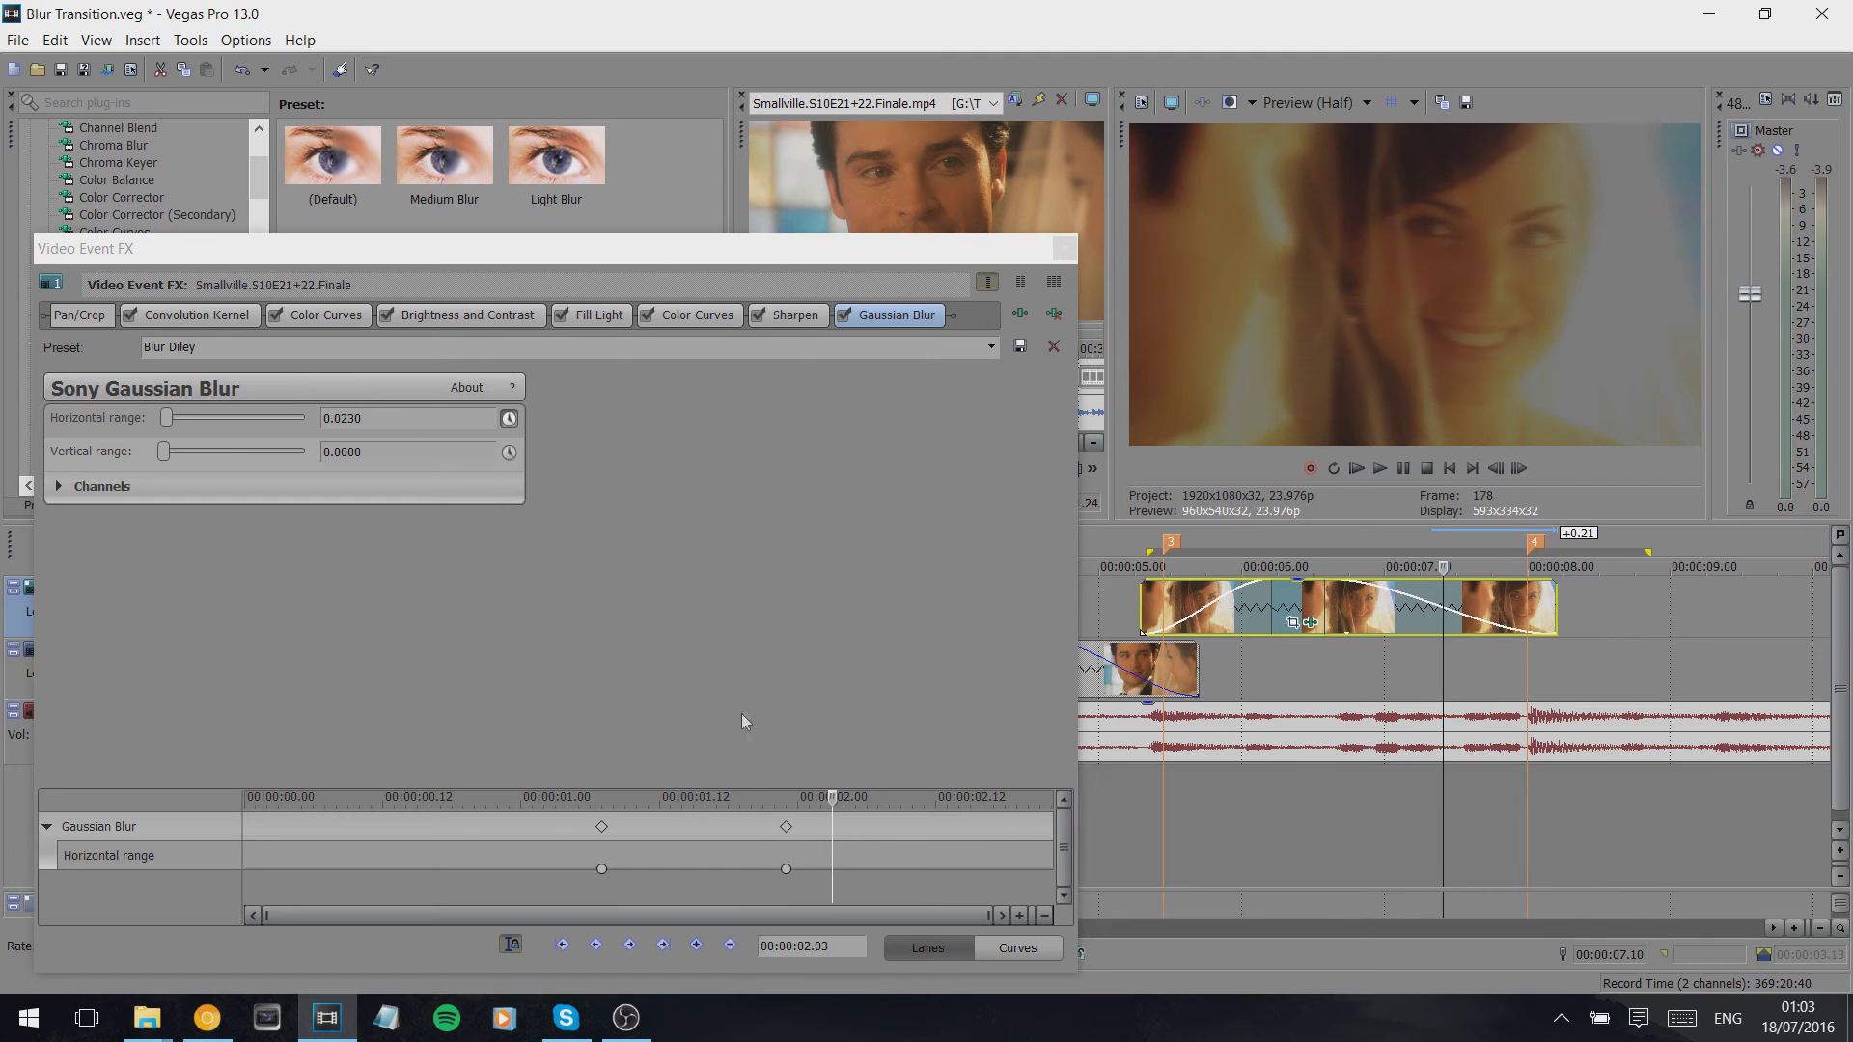
left_click(787, 827)
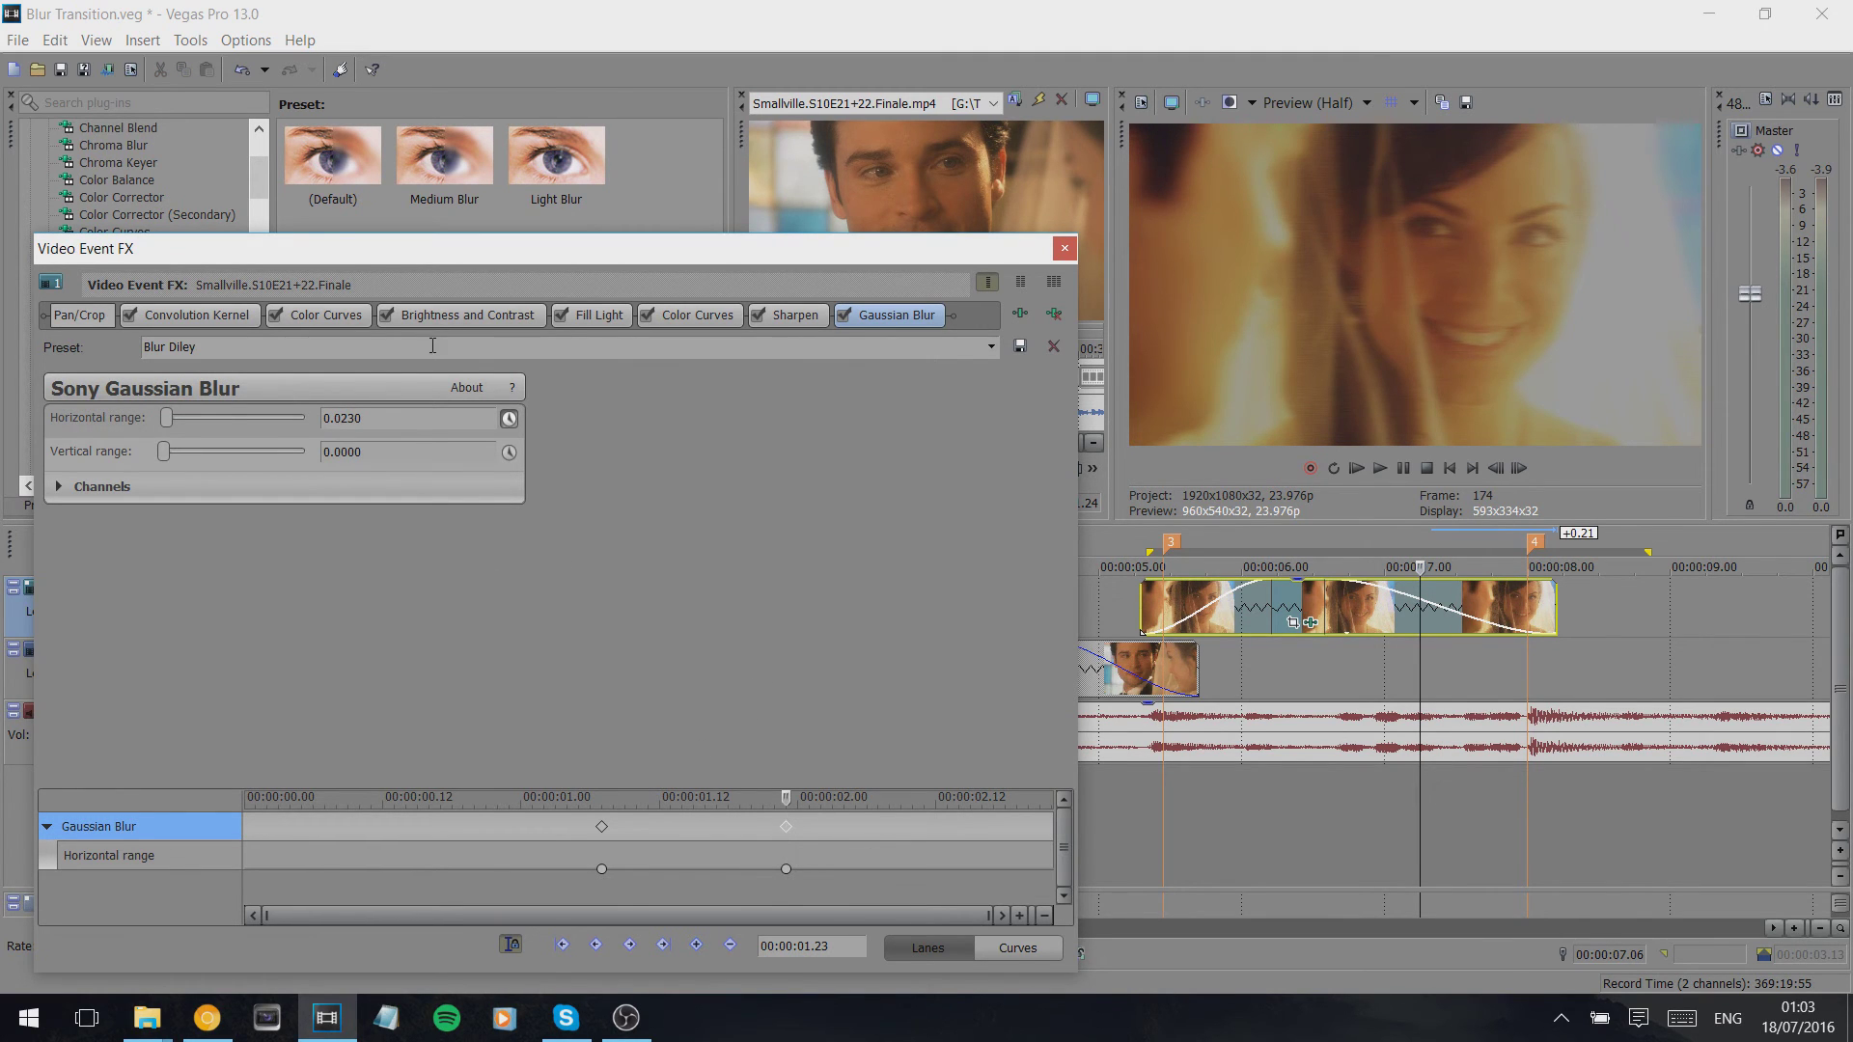
- Raise the peak keyframe's horizontal blur, confirm vertical range 0.0544, and preview an earlier frame
left_click_drag(166, 419, 169, 421)
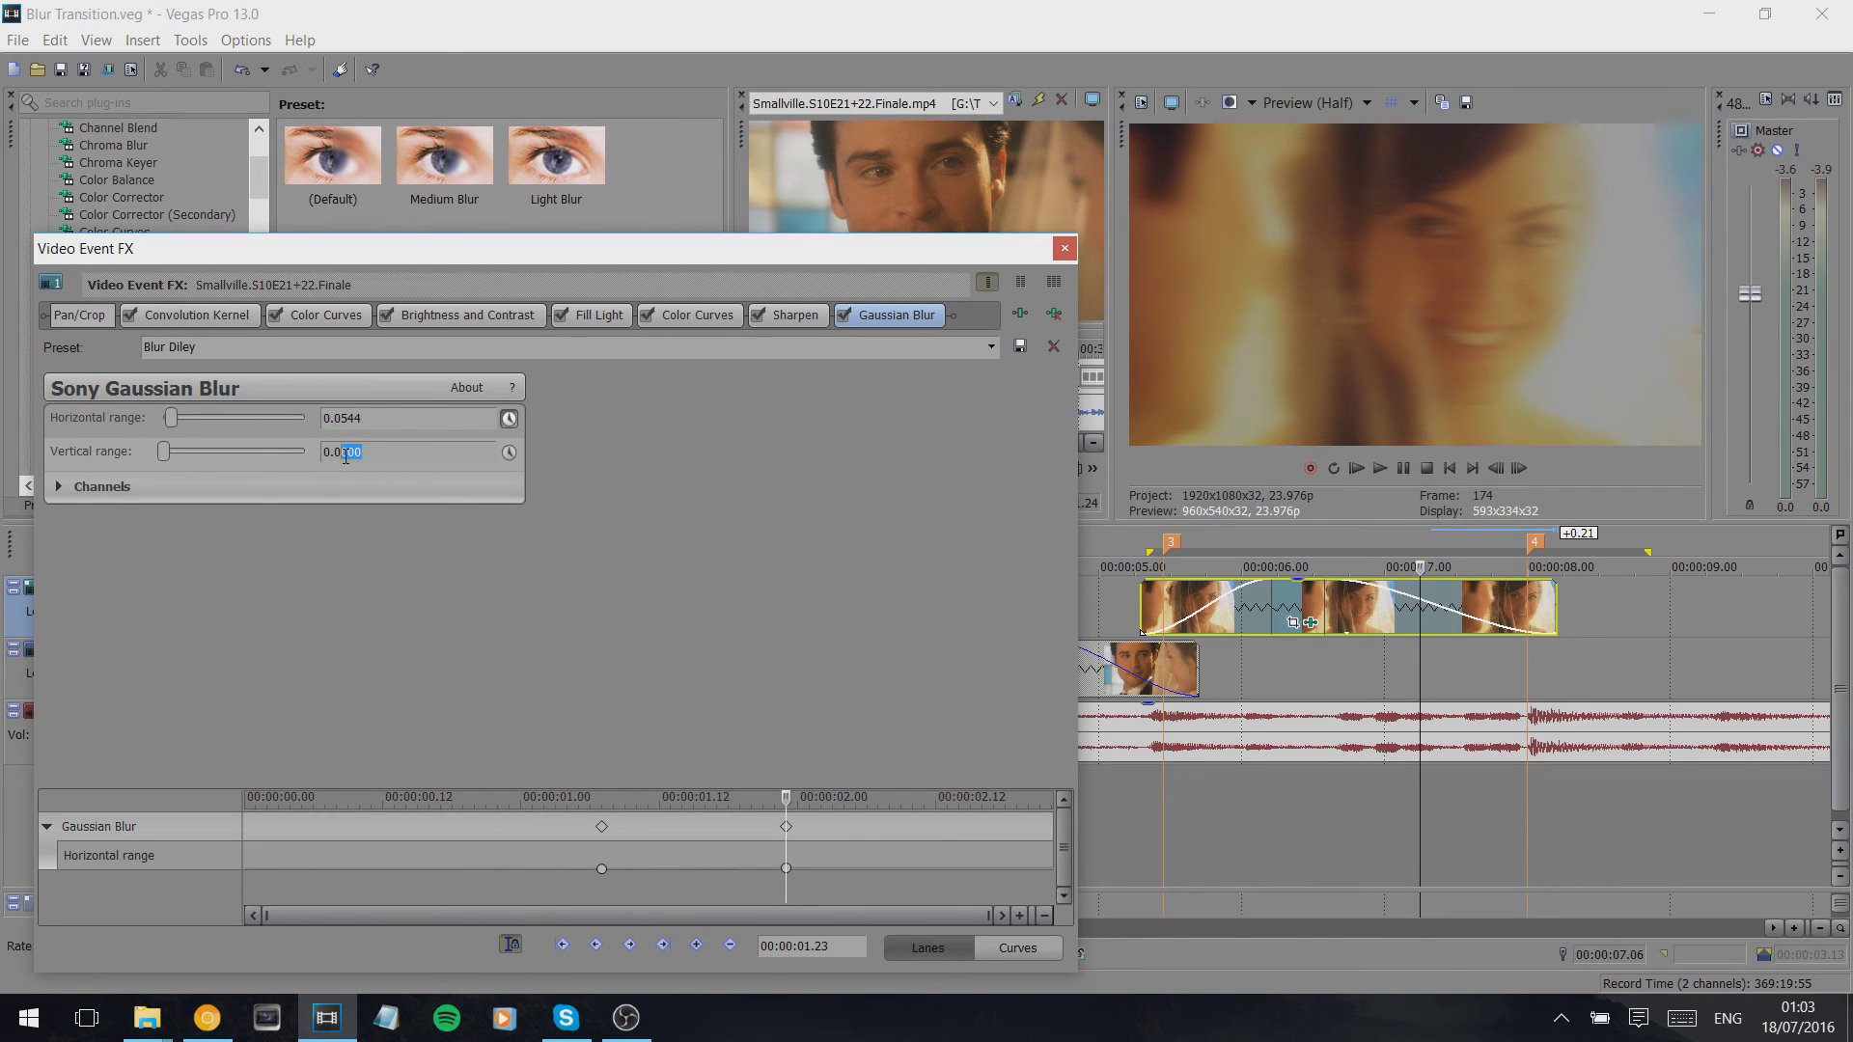
key("Return")
left_click(1390, 610)
key("Left")
key("Left")
key("Left")
key("Left")
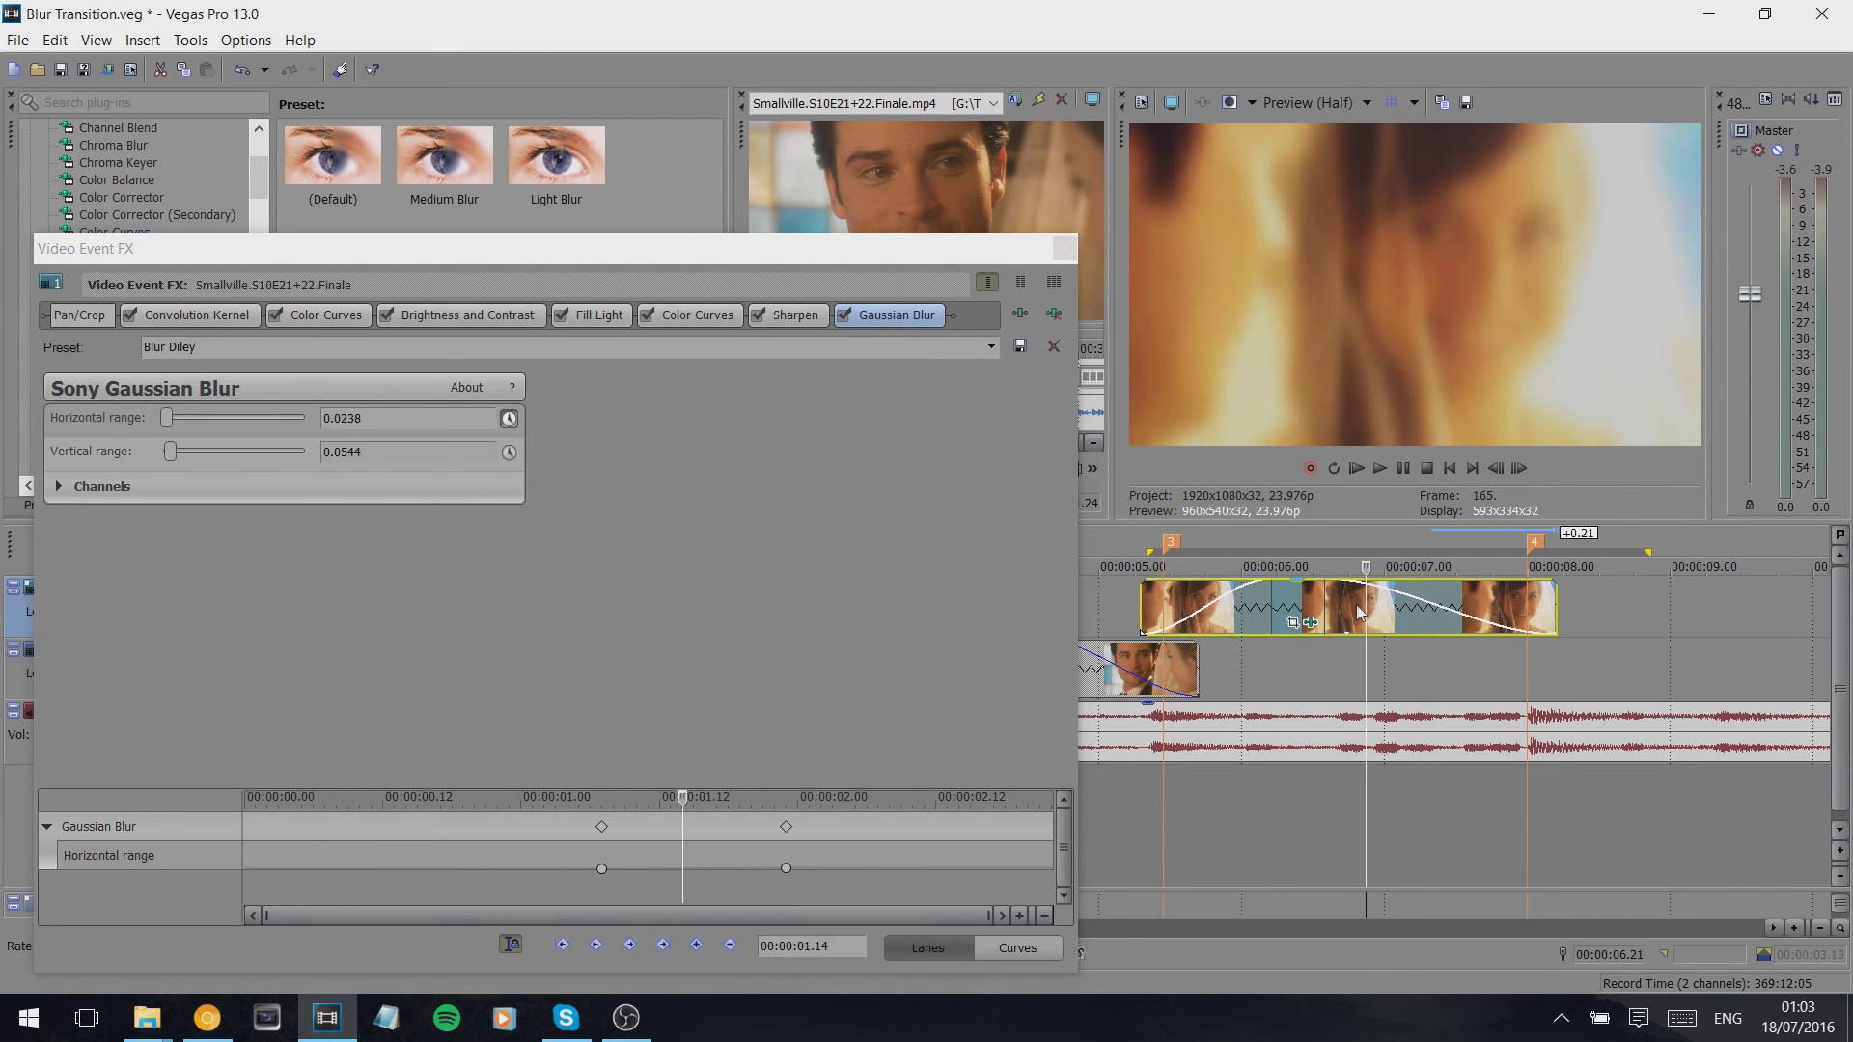
- Set the second keyframe's range to 0.0300, then mark a loop region from about 4.22 s
left_click(787, 828)
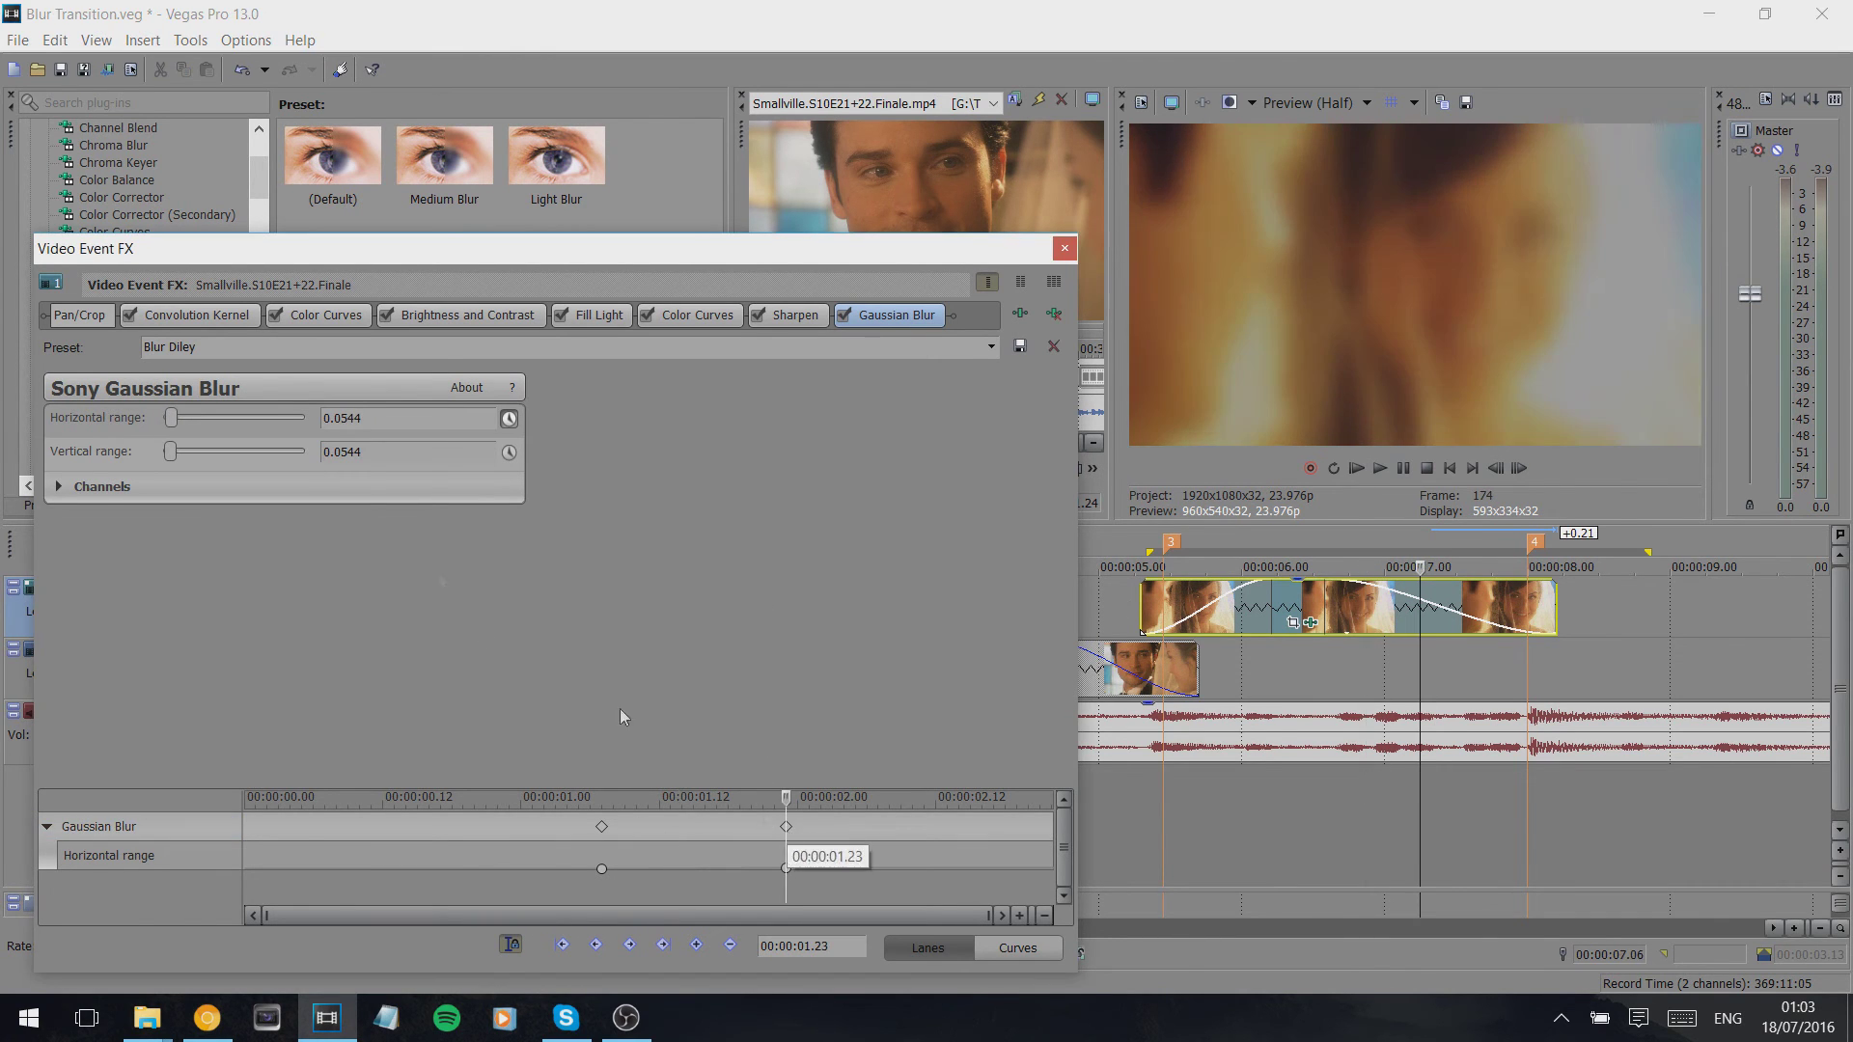
left_click(365, 416)
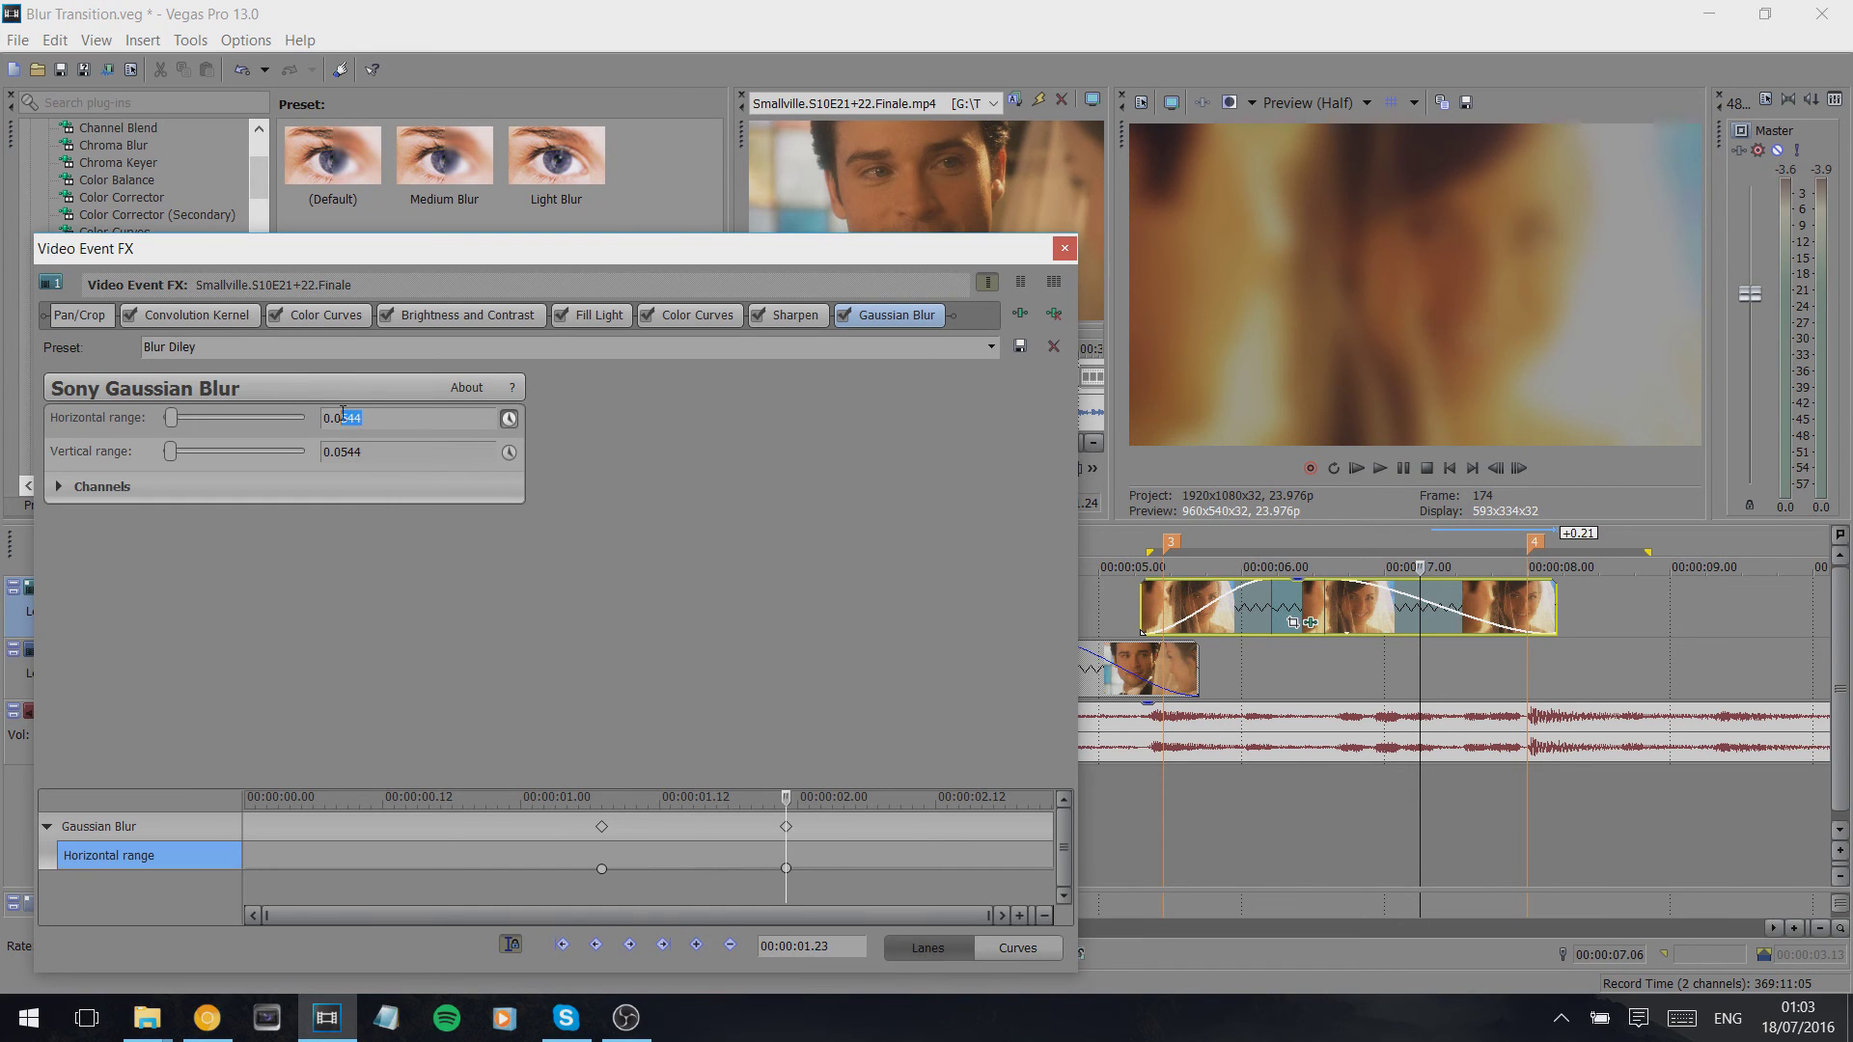
left_click_drag(386, 453, 350, 450)
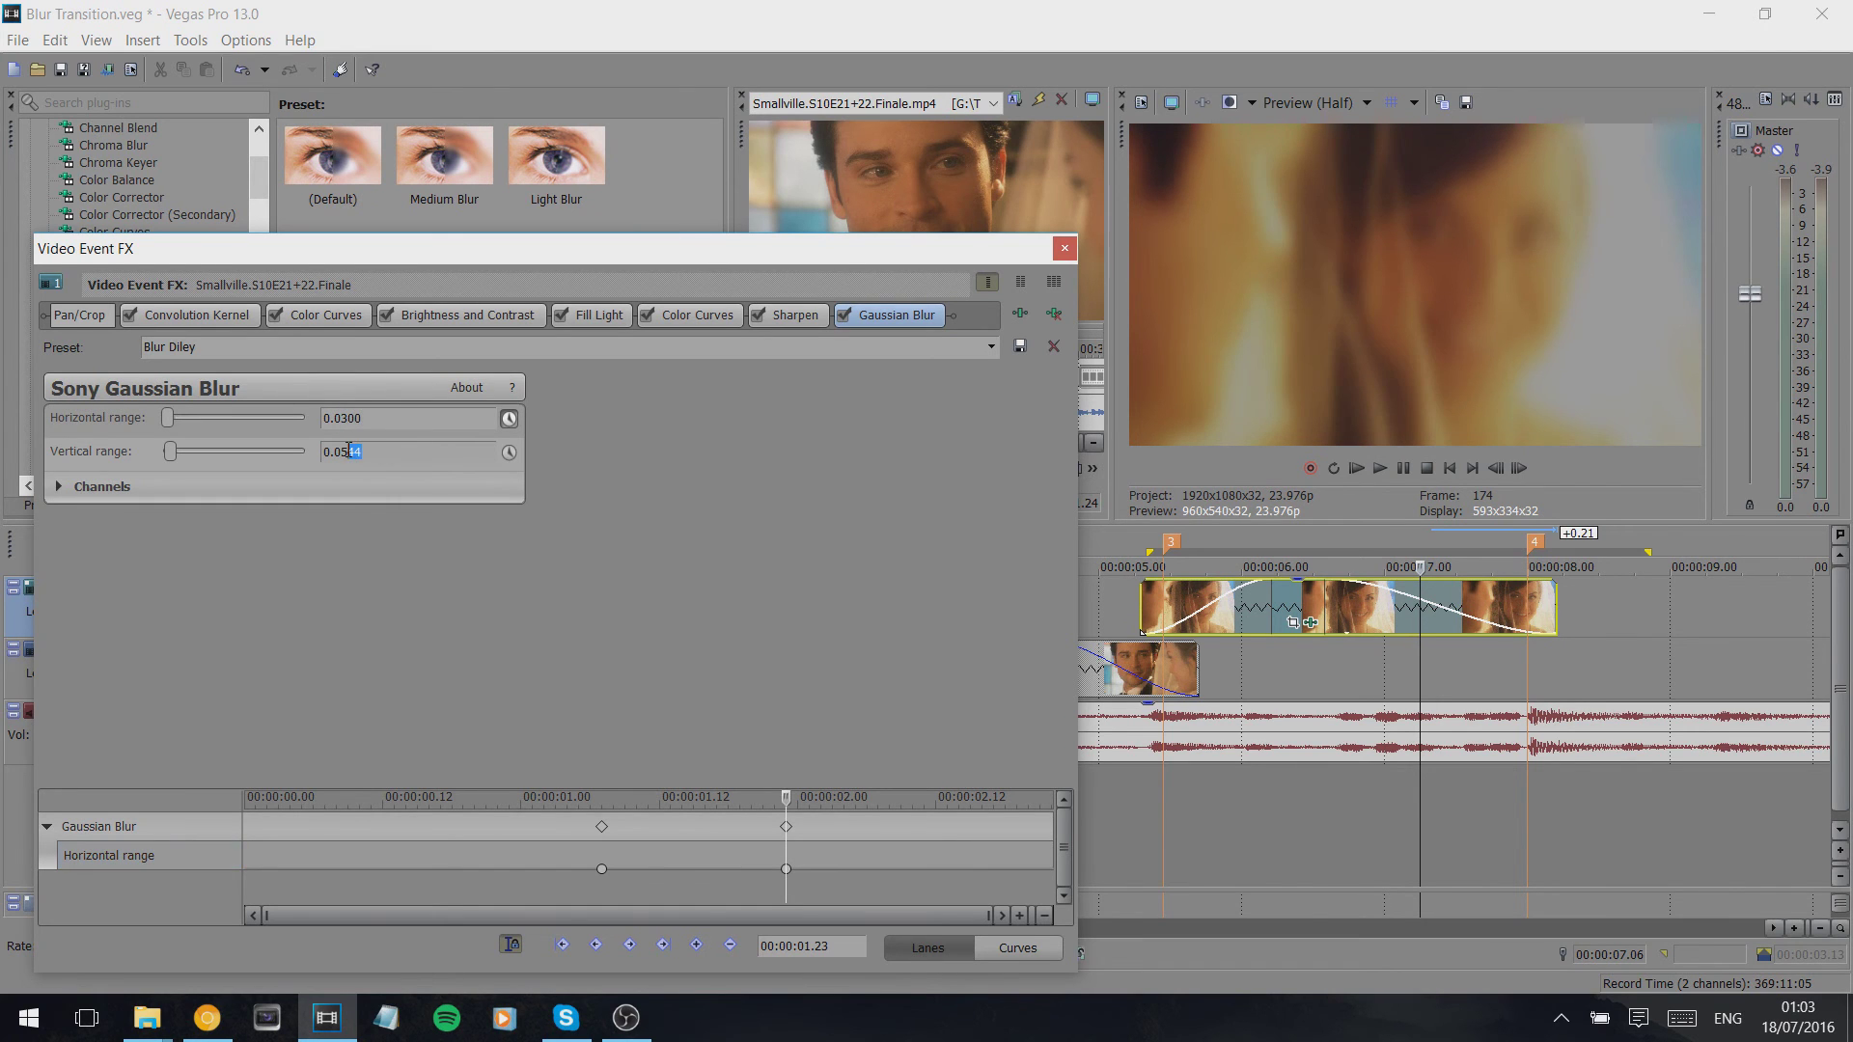
key("Return")
left_click_drag(1625, 545, 1089, 545)
key("Right")
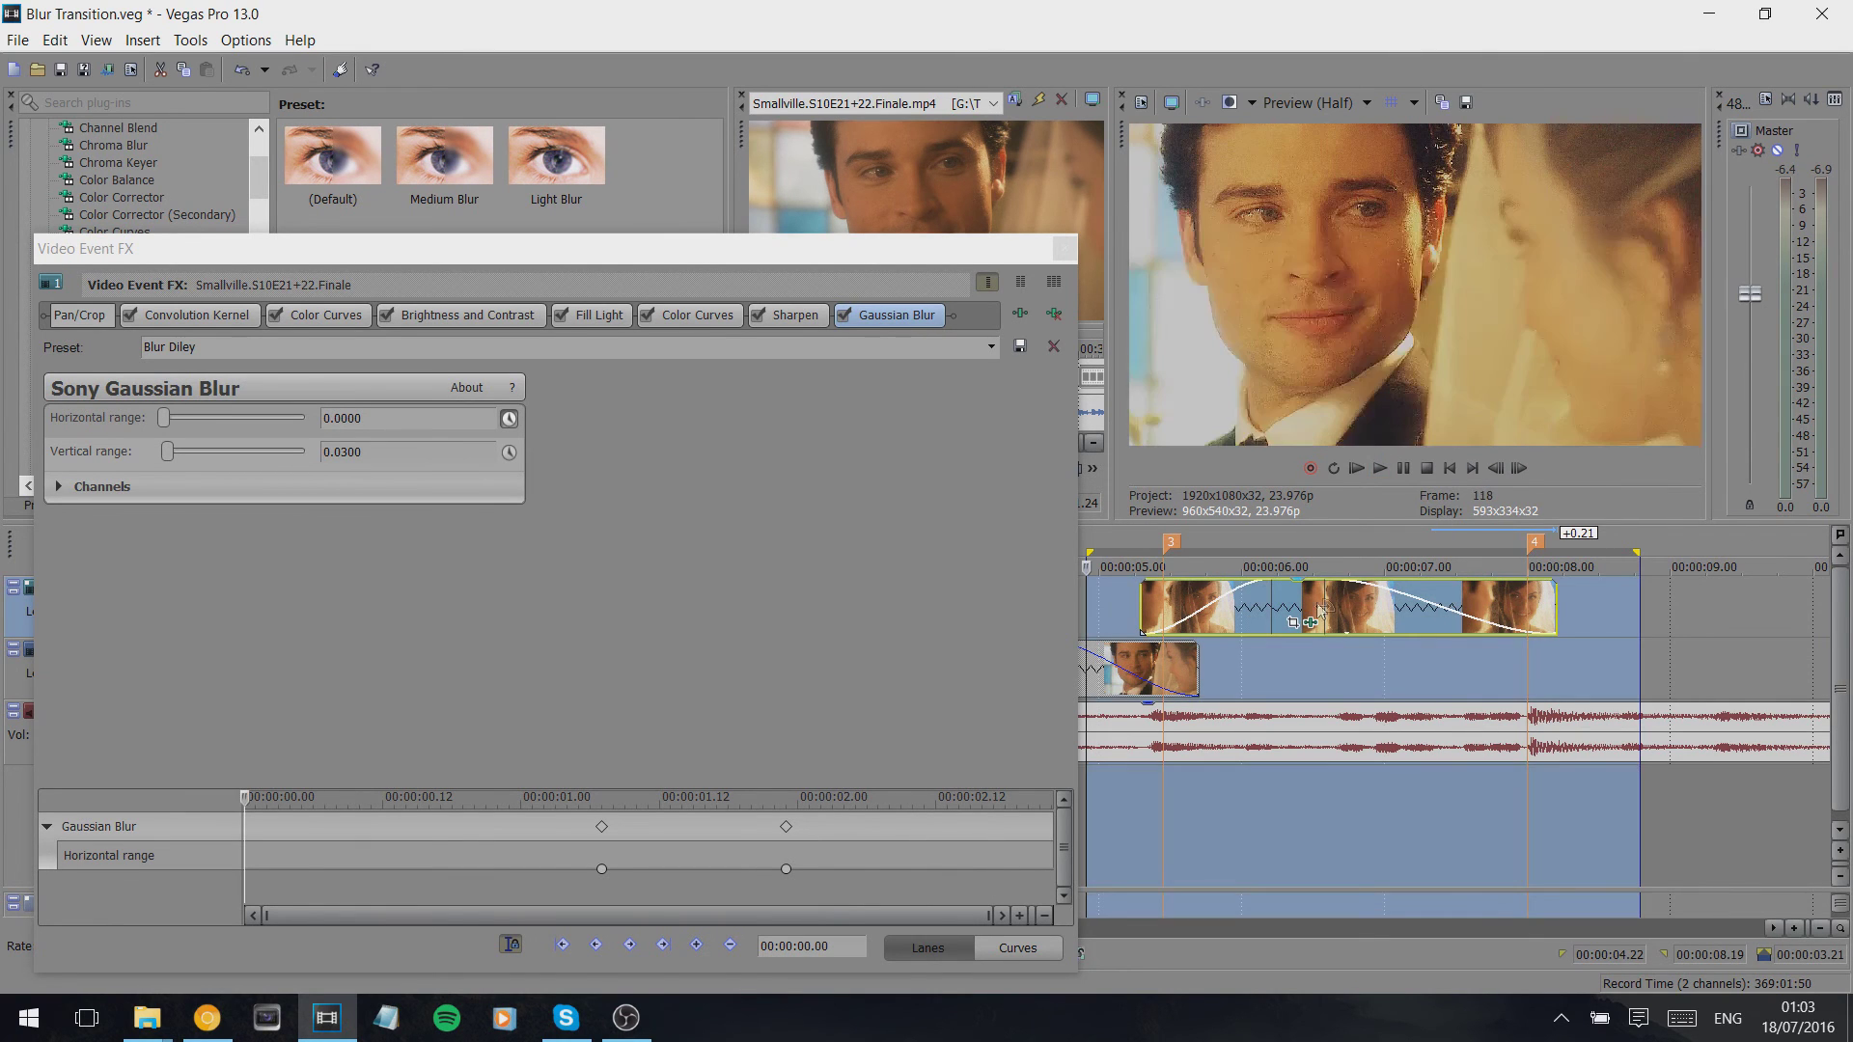
- Zero the first keyframe's vertical blur range, then loop-play the transition from 5.02 past 8.00
left_click(600, 826)
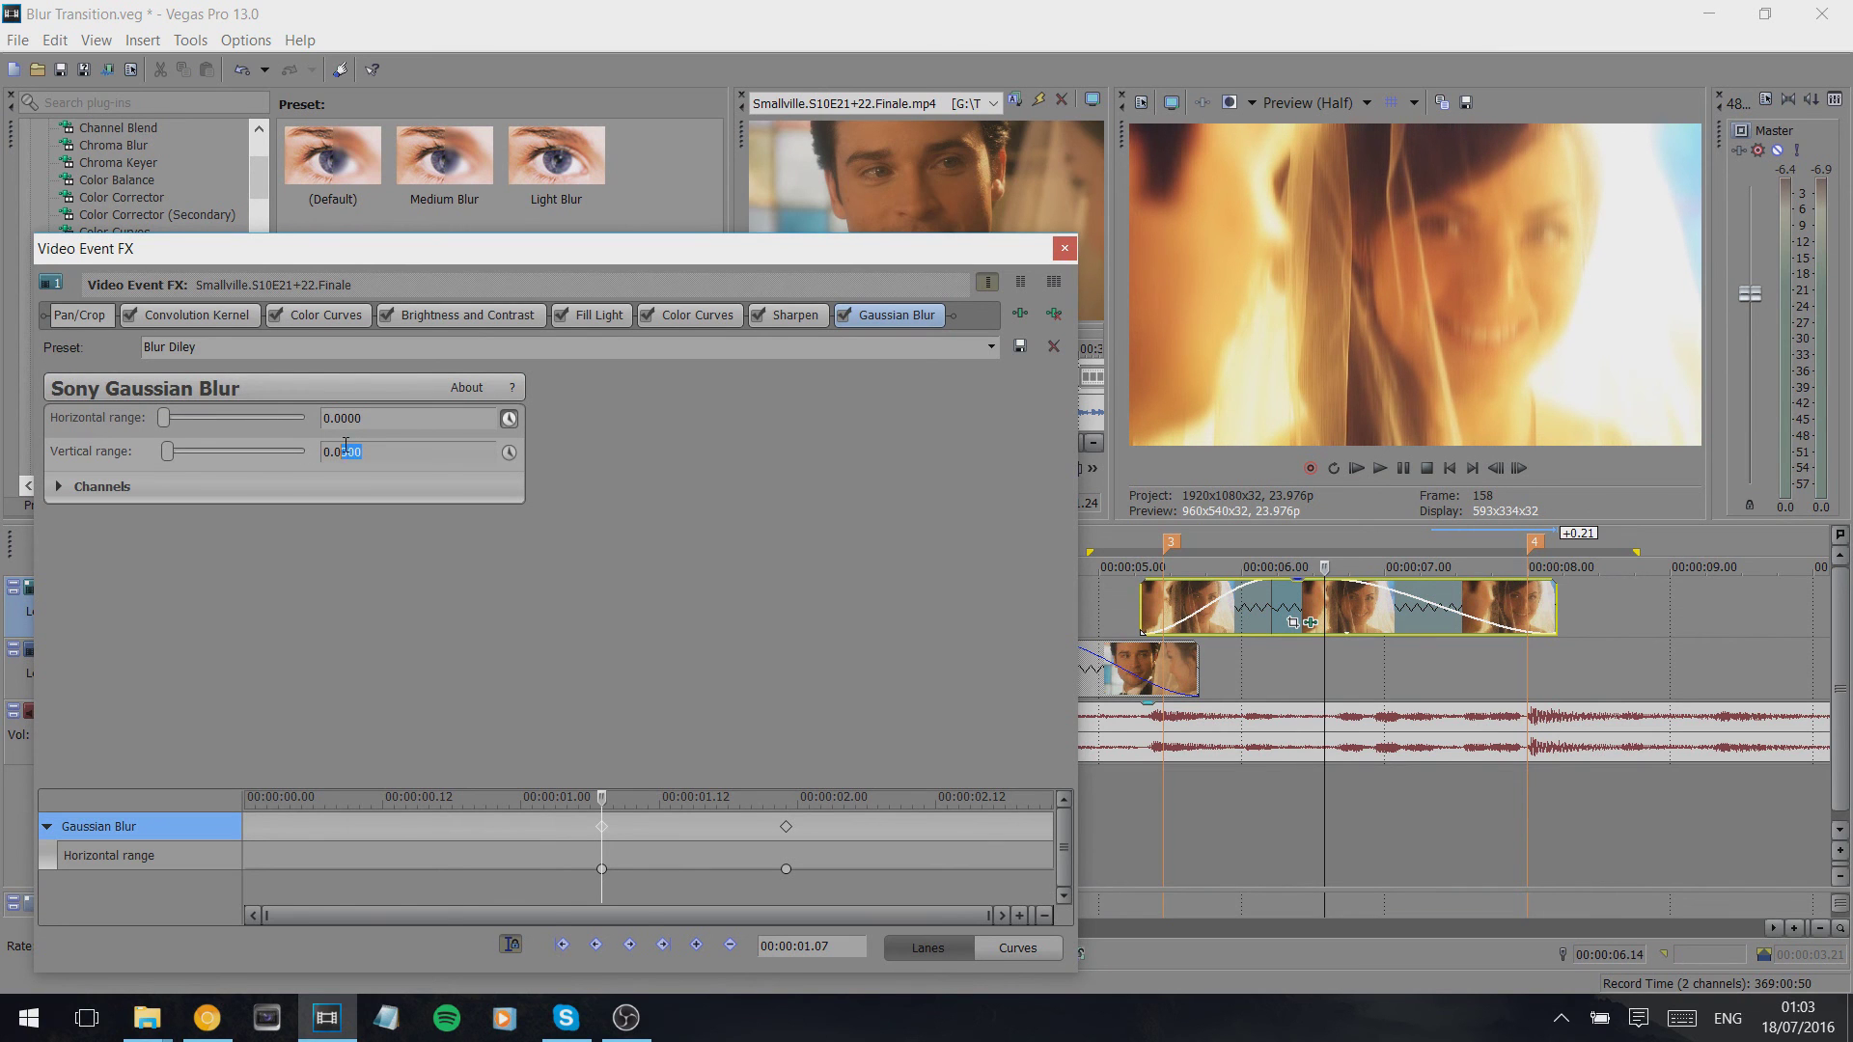
type("0")
key("Return")
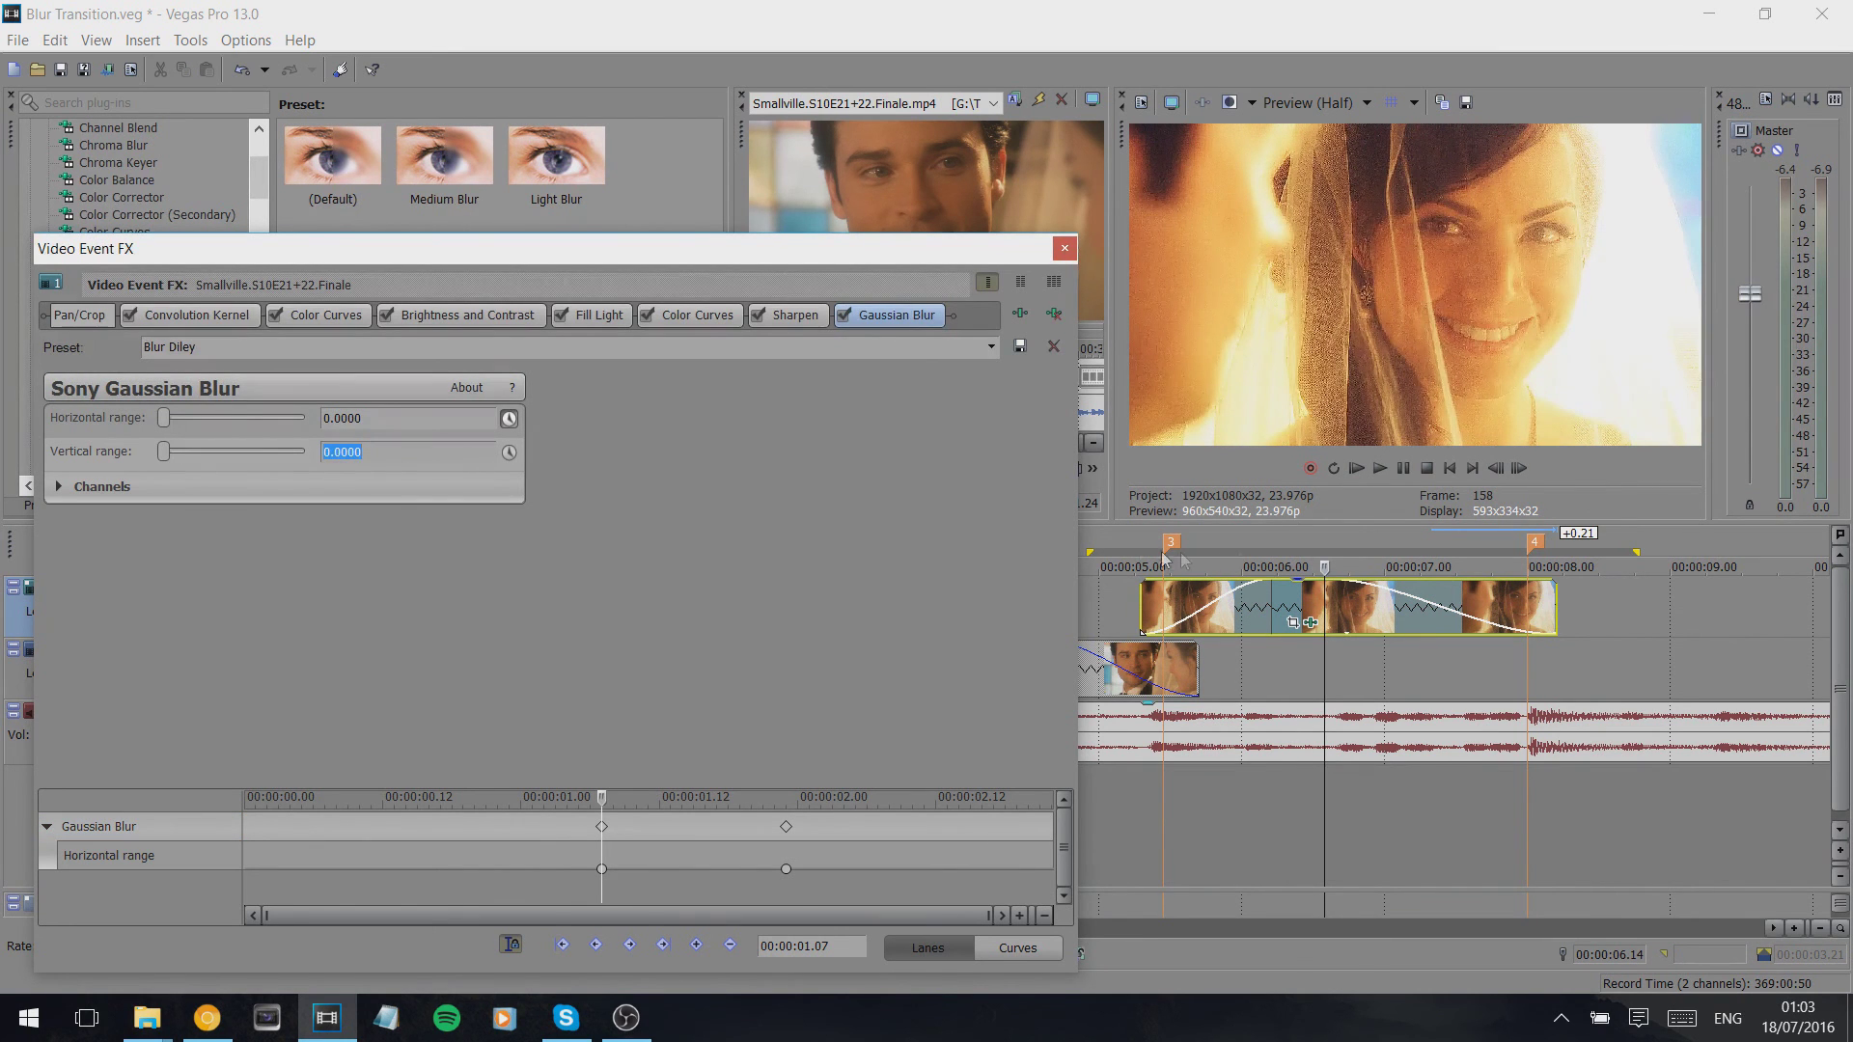
mouse_move(1112, 545)
left_mouse_down()
mouse_move(1737, 545)
mouse_move(1673, 545)
left_mouse_up()
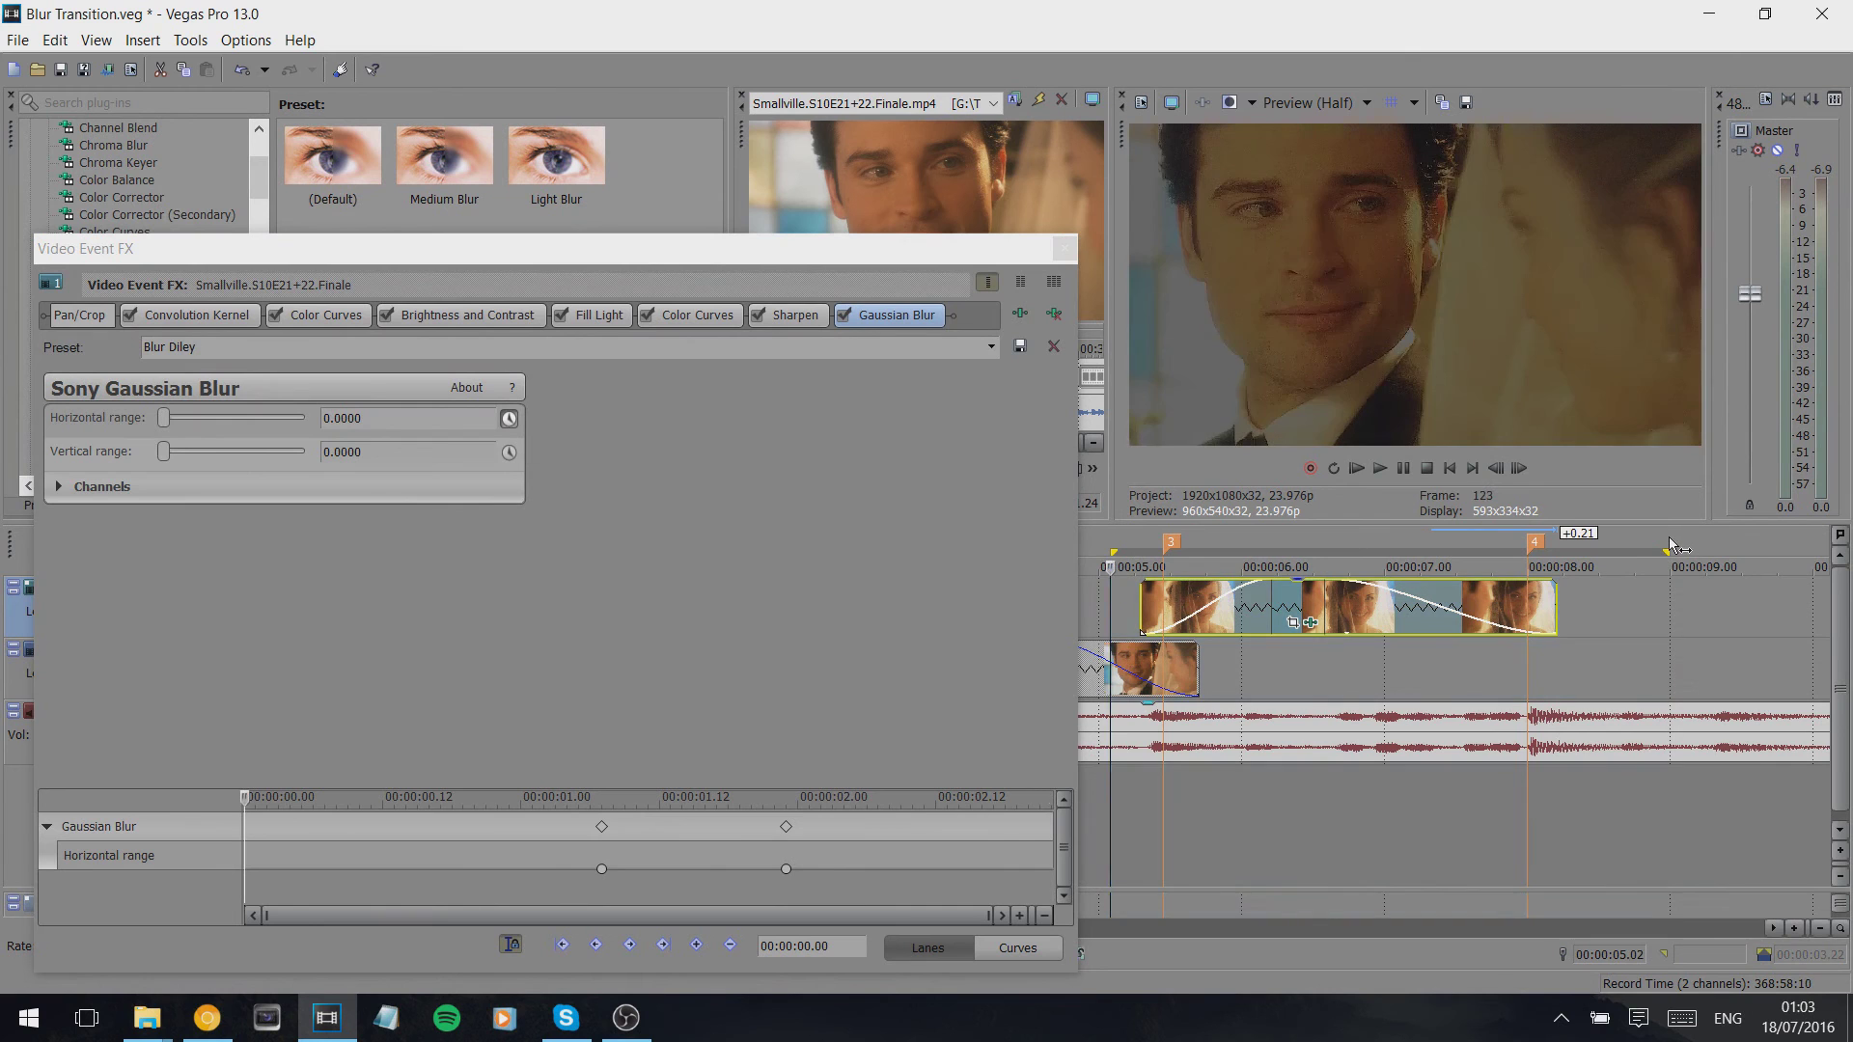
key("space")
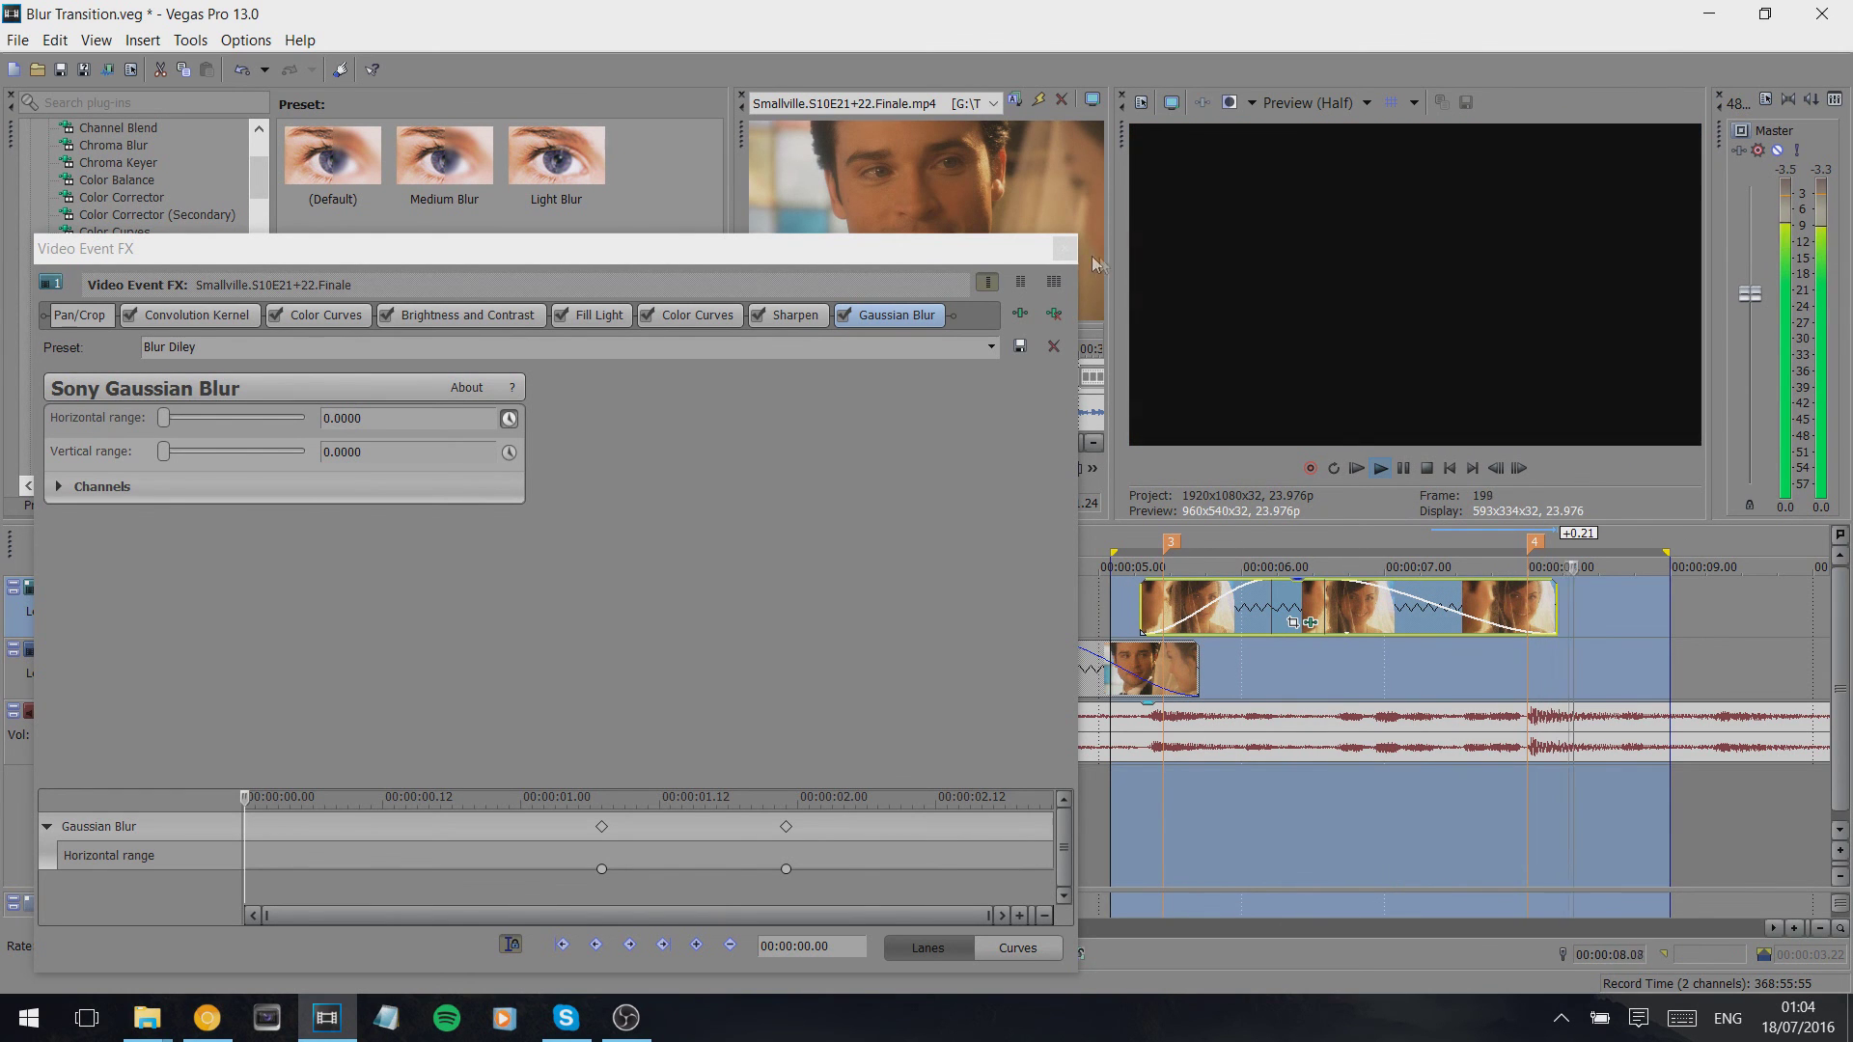
- Close Video Event FX, stop playback, and scrub around 4 seconds to inspect the transition
left_click(1065, 248)
key("space")
left_click(1013, 612)
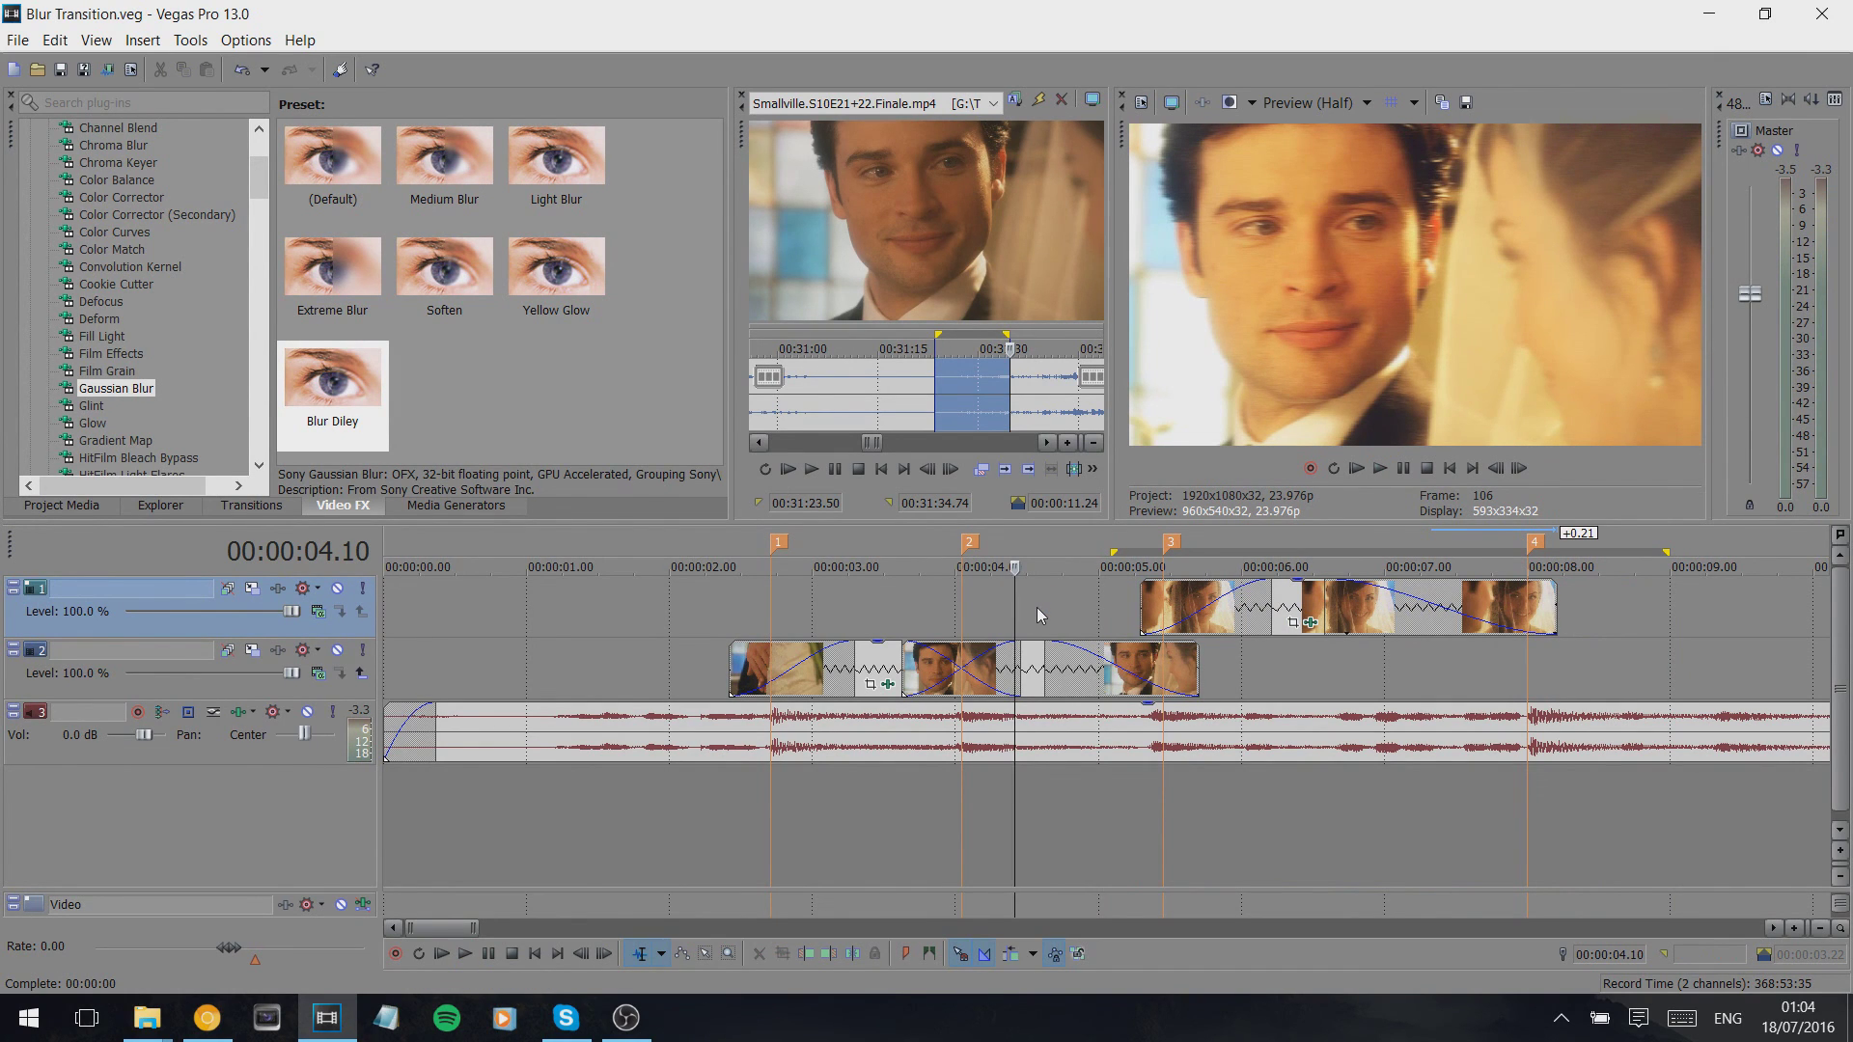
left_click(991, 610)
left_click(968, 610)
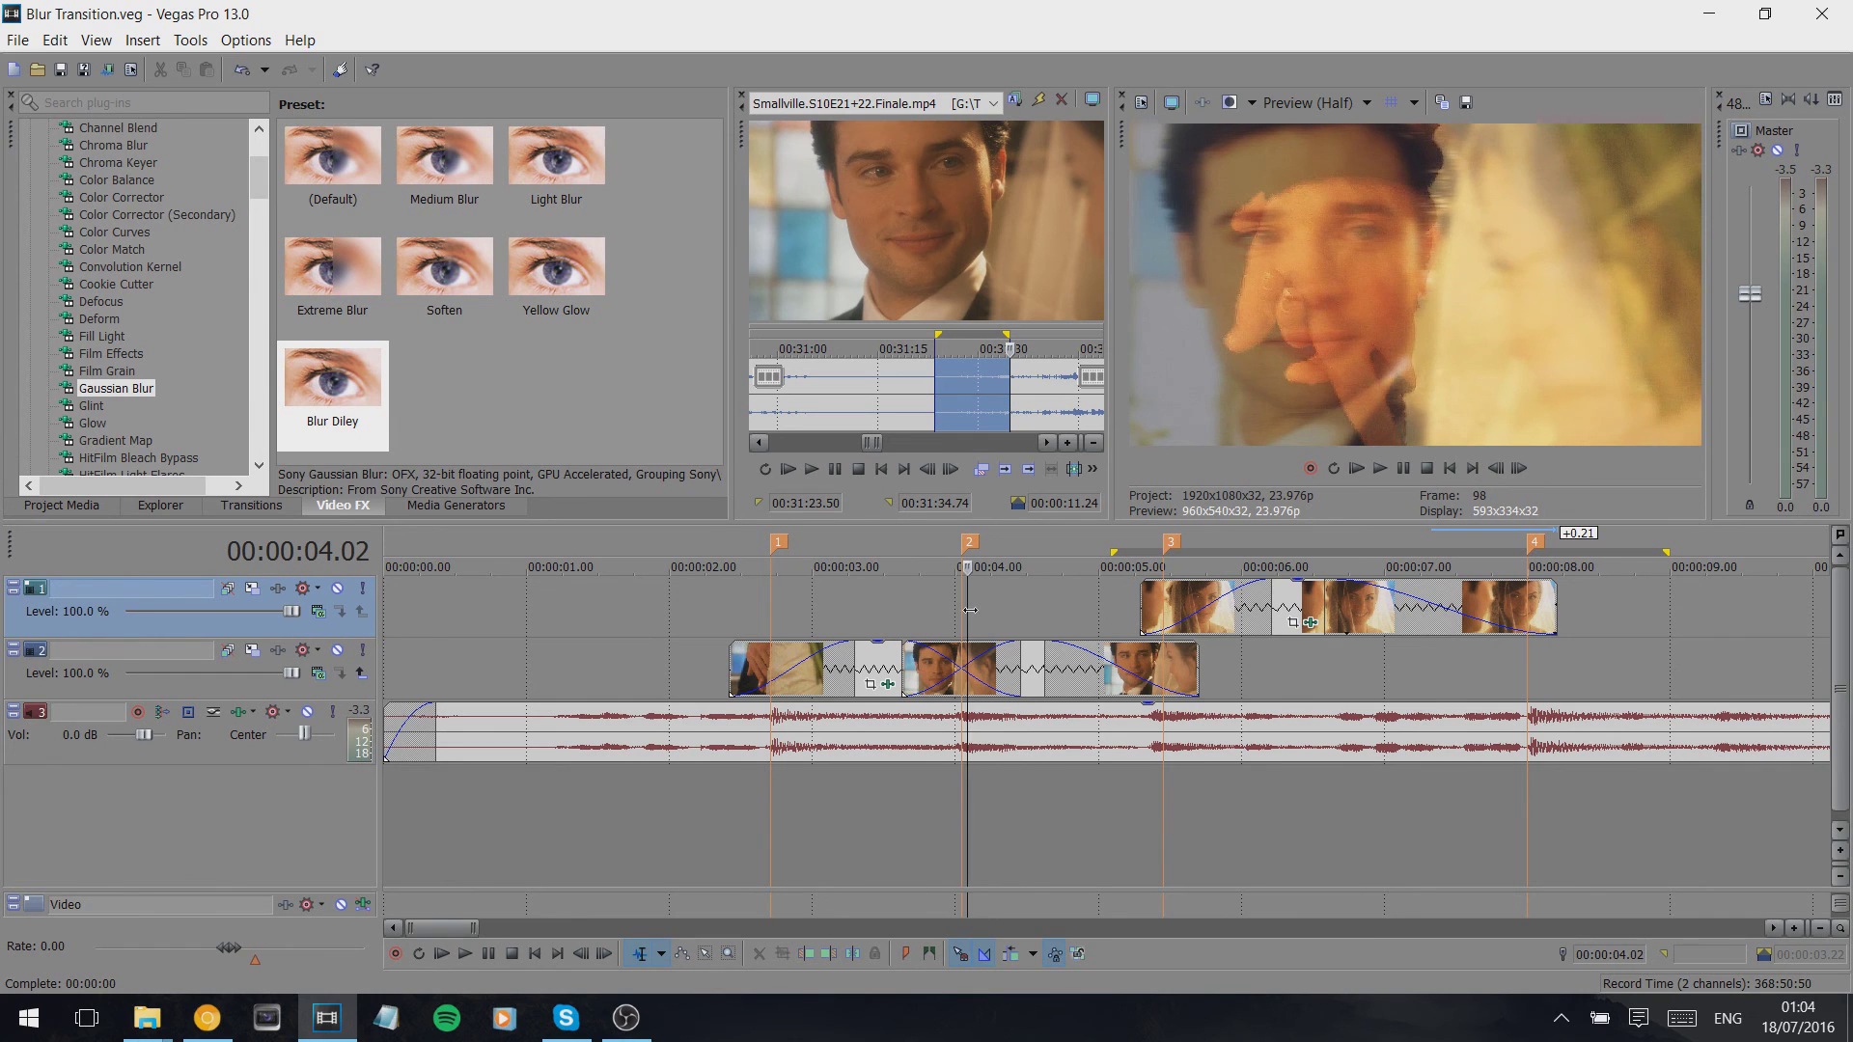
left_click(1030, 610)
left_click(964, 610)
left_click(989, 608)
left_click(1011, 610)
left_click(976, 610)
- Step through the first blur transition from 3.06 s, then play from 4.06 s
left_click(850, 614)
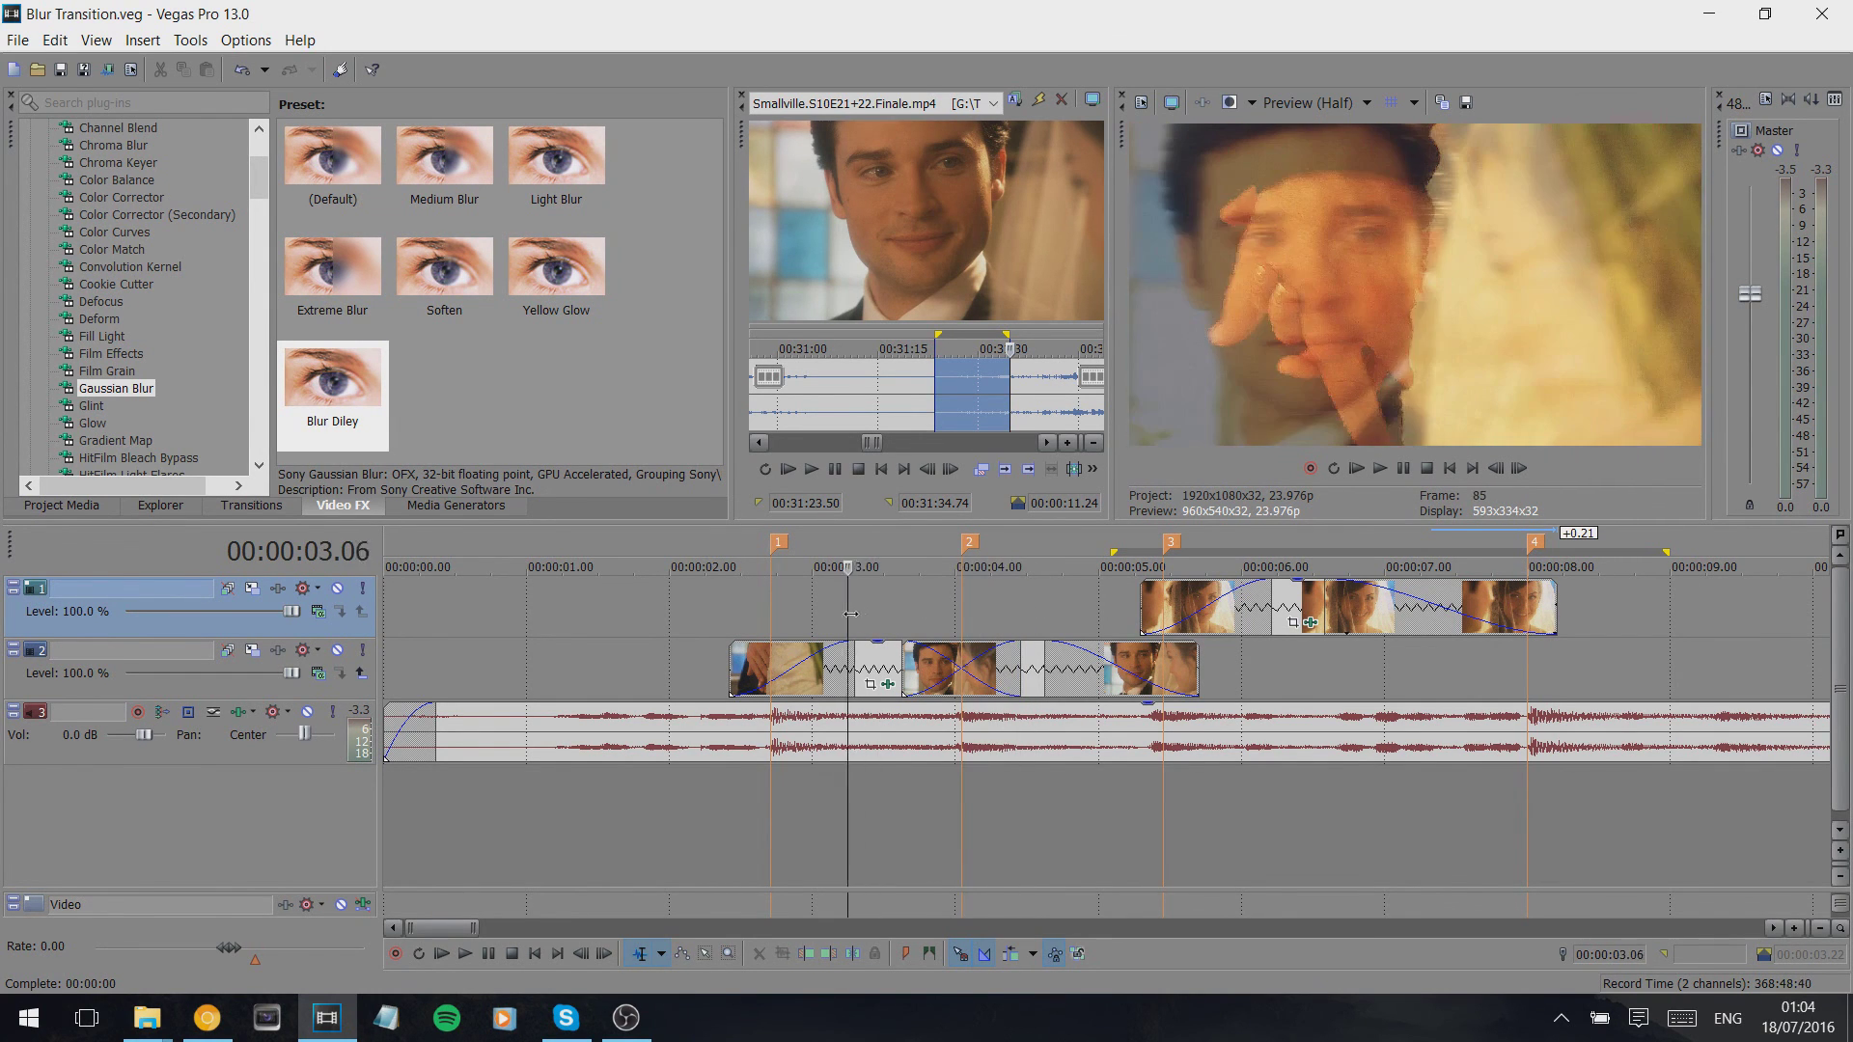
left_click(865, 612)
left_click(924, 610)
left_click(960, 609)
left_click(991, 608)
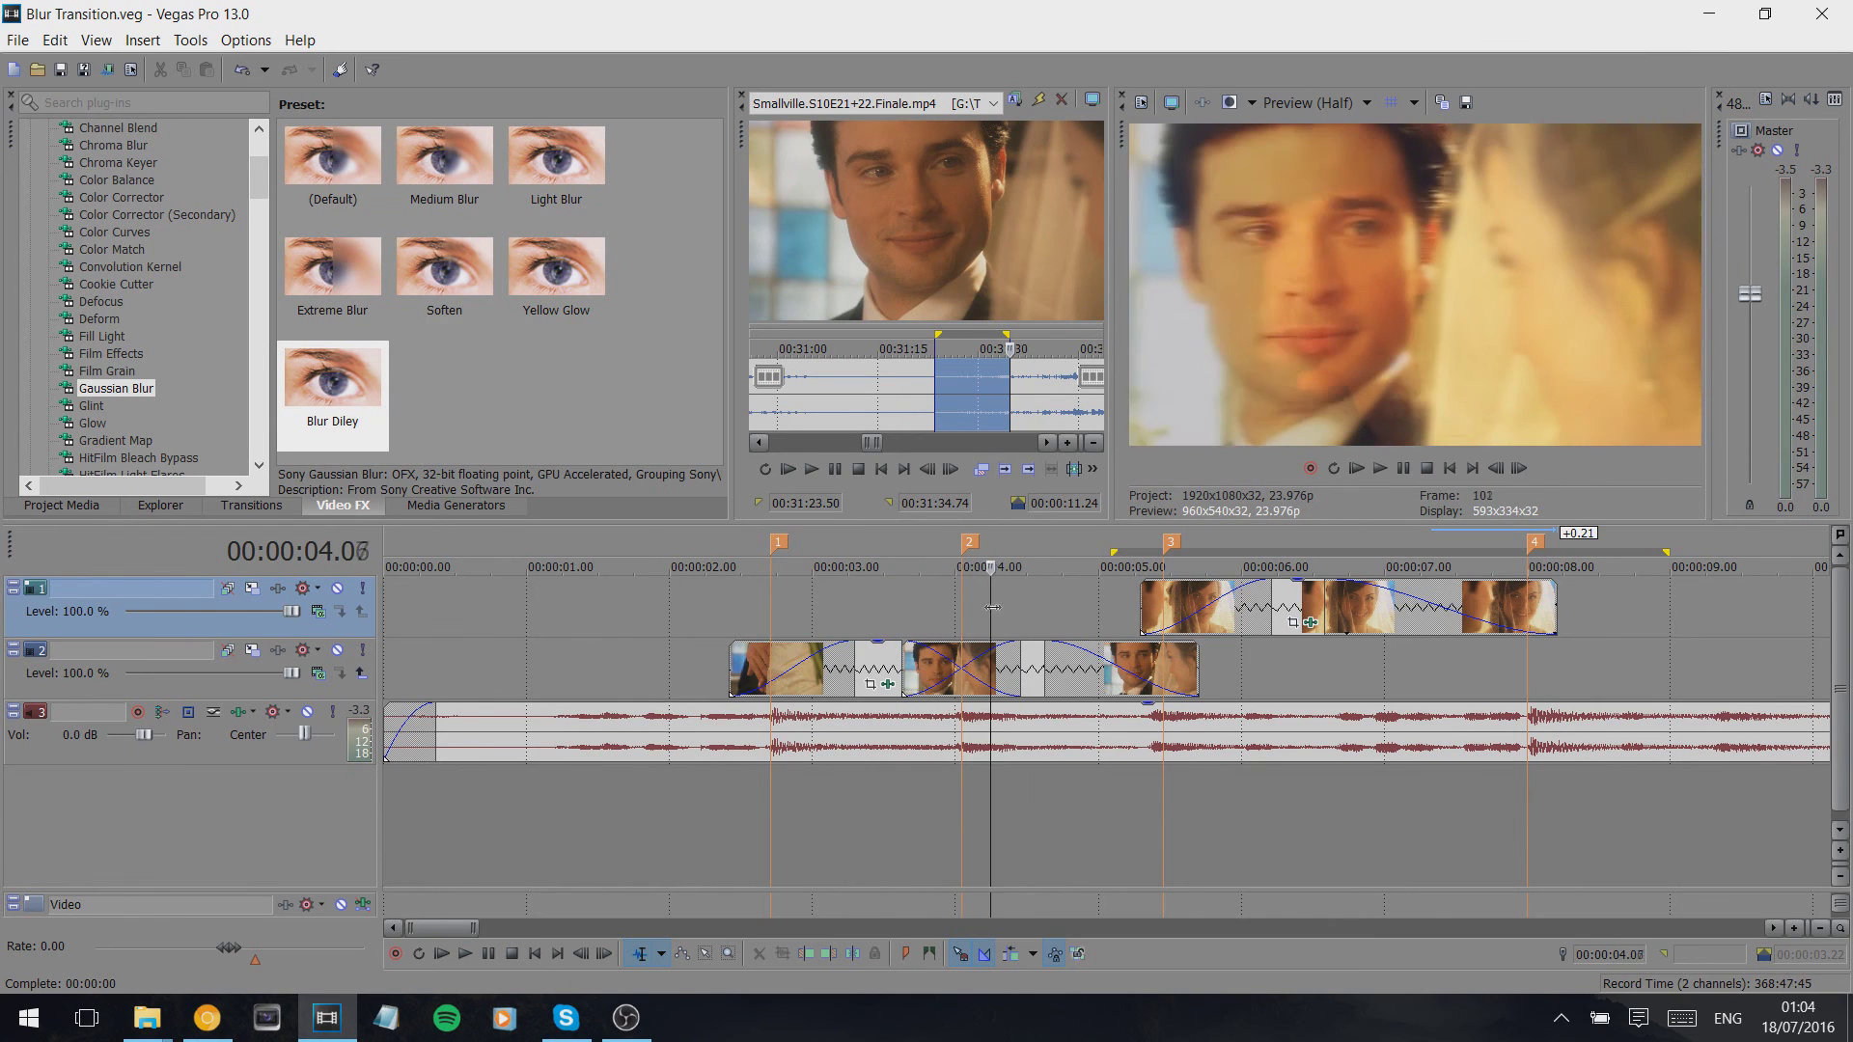
key("space")
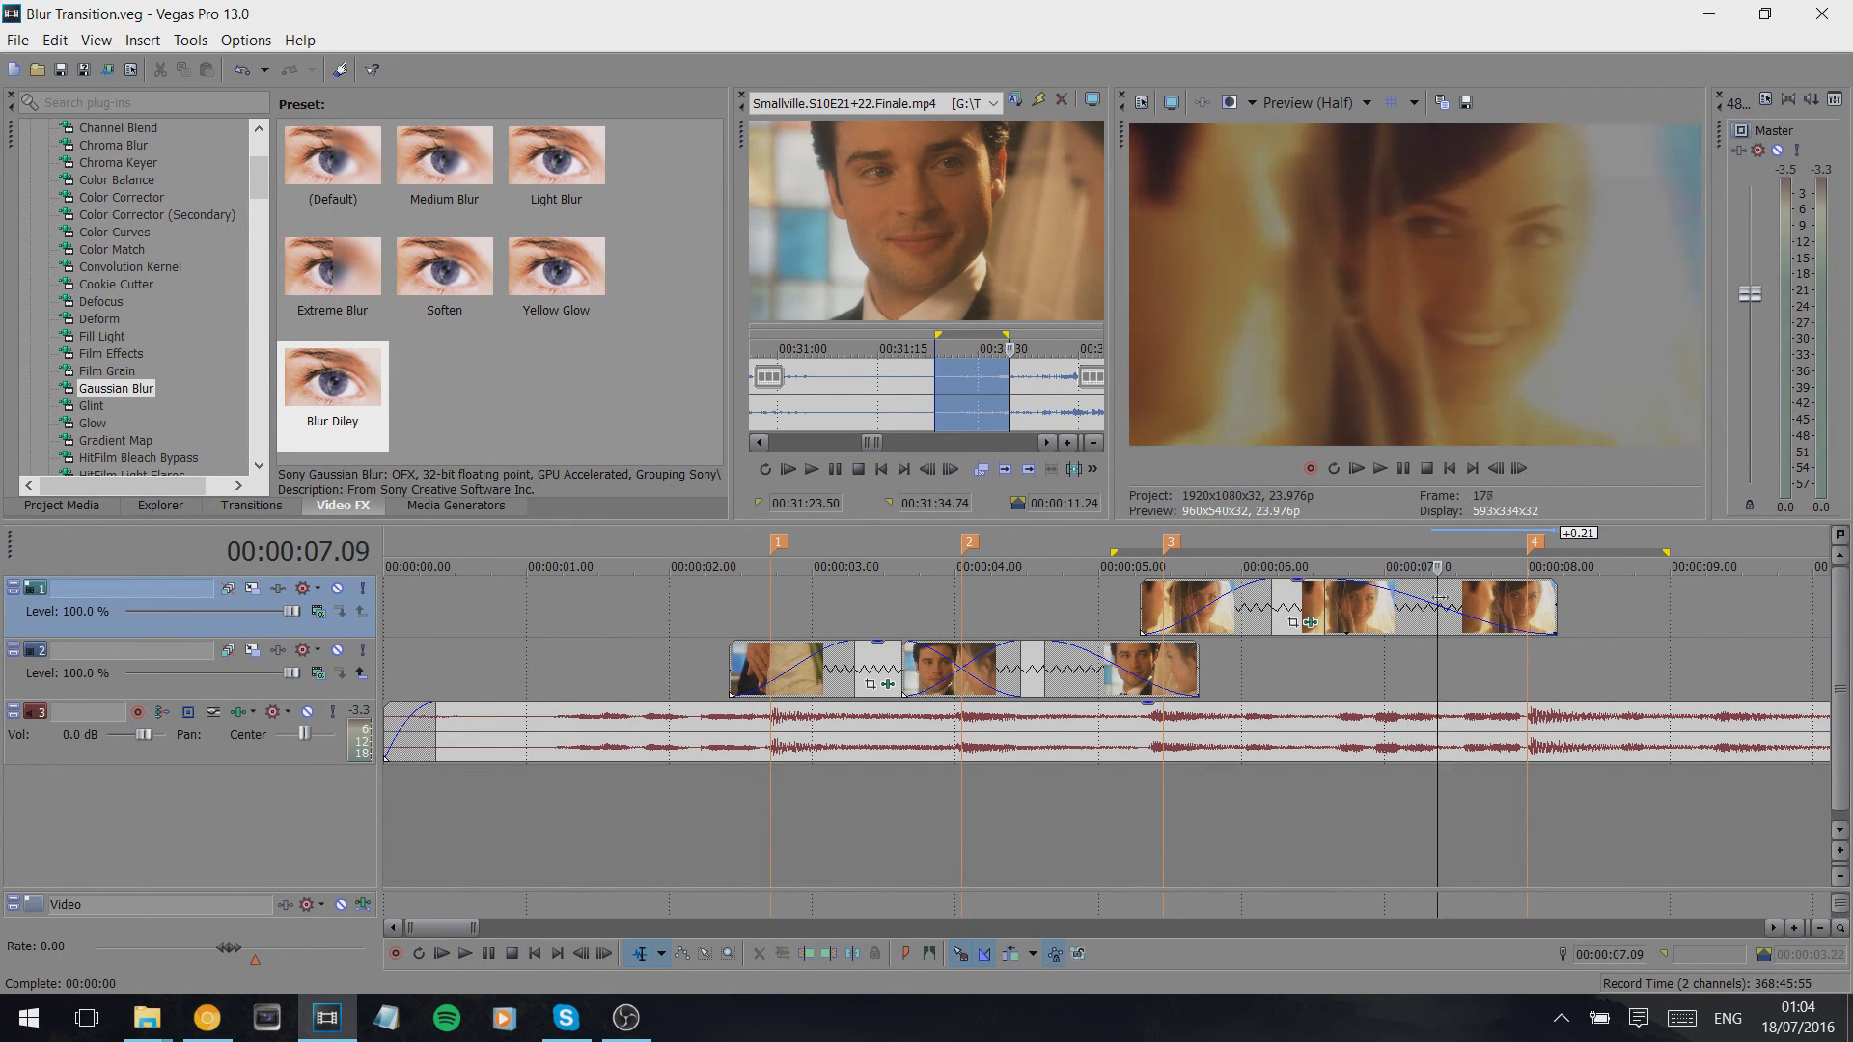
- Rewatch the blur transition, then select the top-track clip at 6.11 s
left_click(1412, 628)
left_click(1330, 642)
left_click(1355, 651)
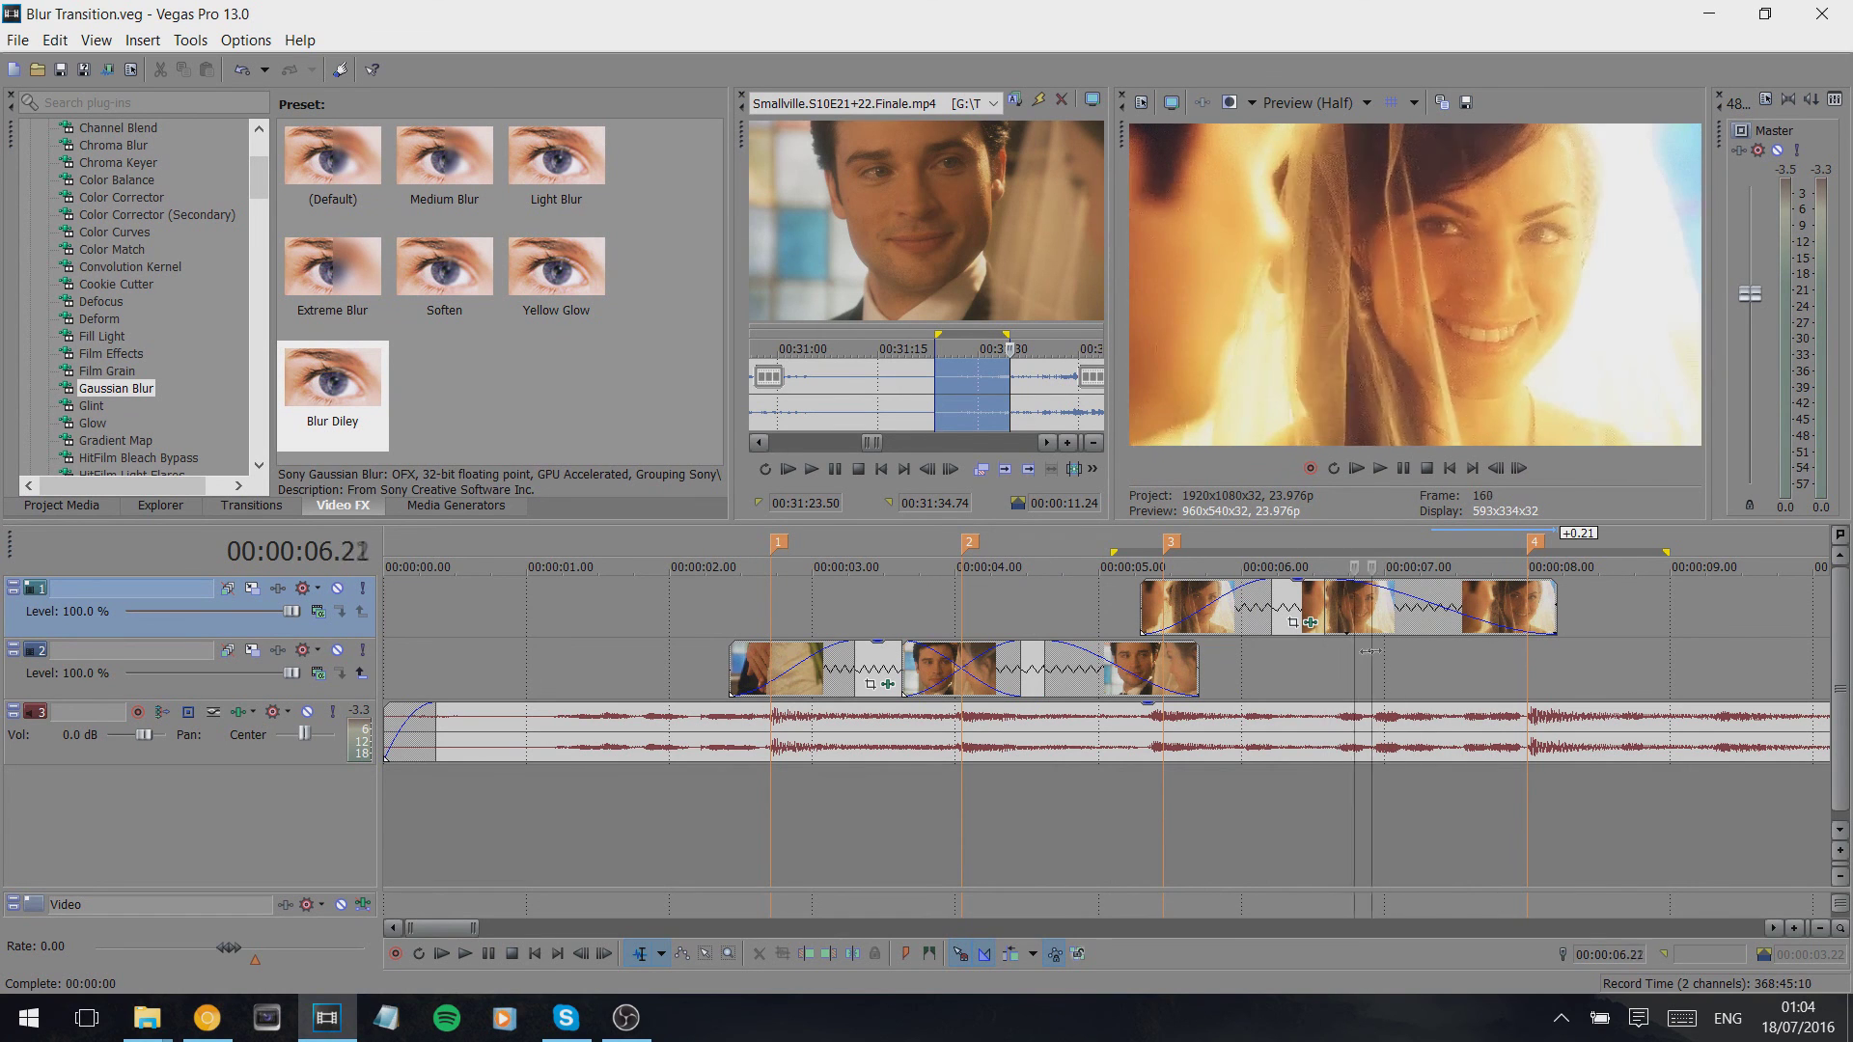
left_click(1613, 629)
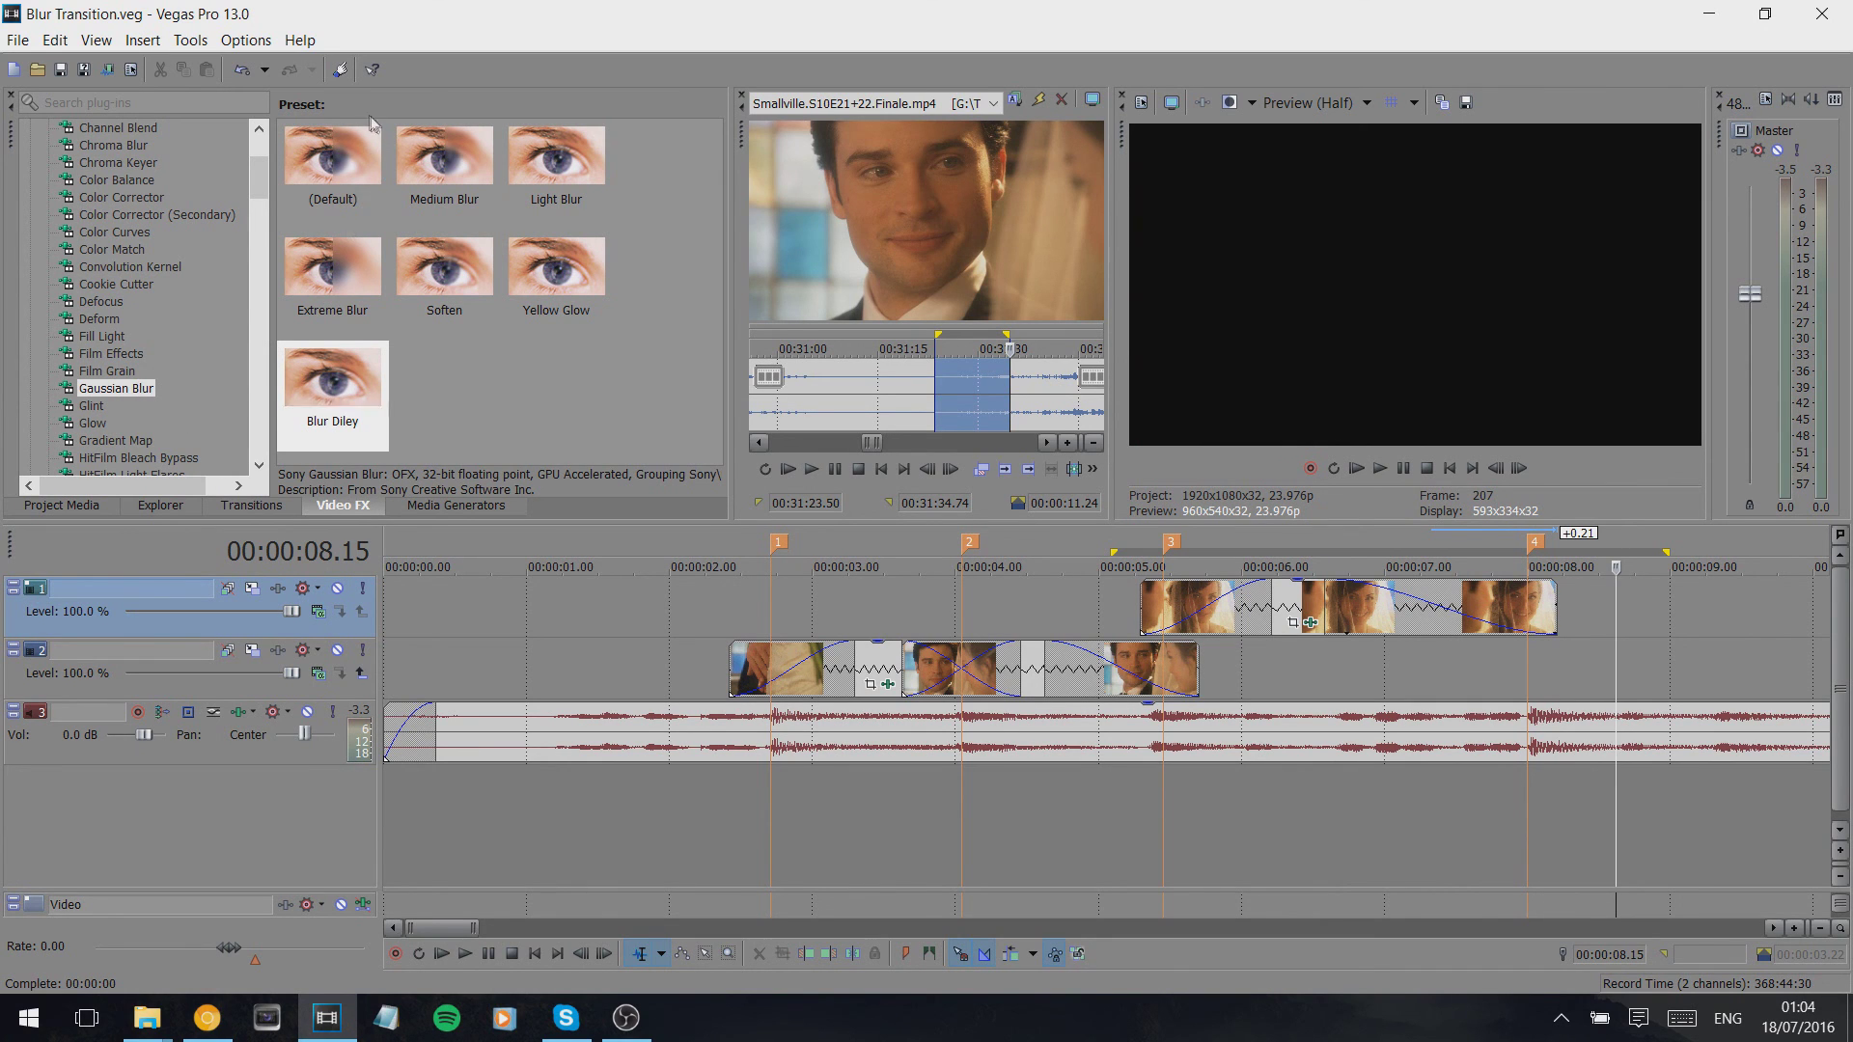
left_click(1308, 601)
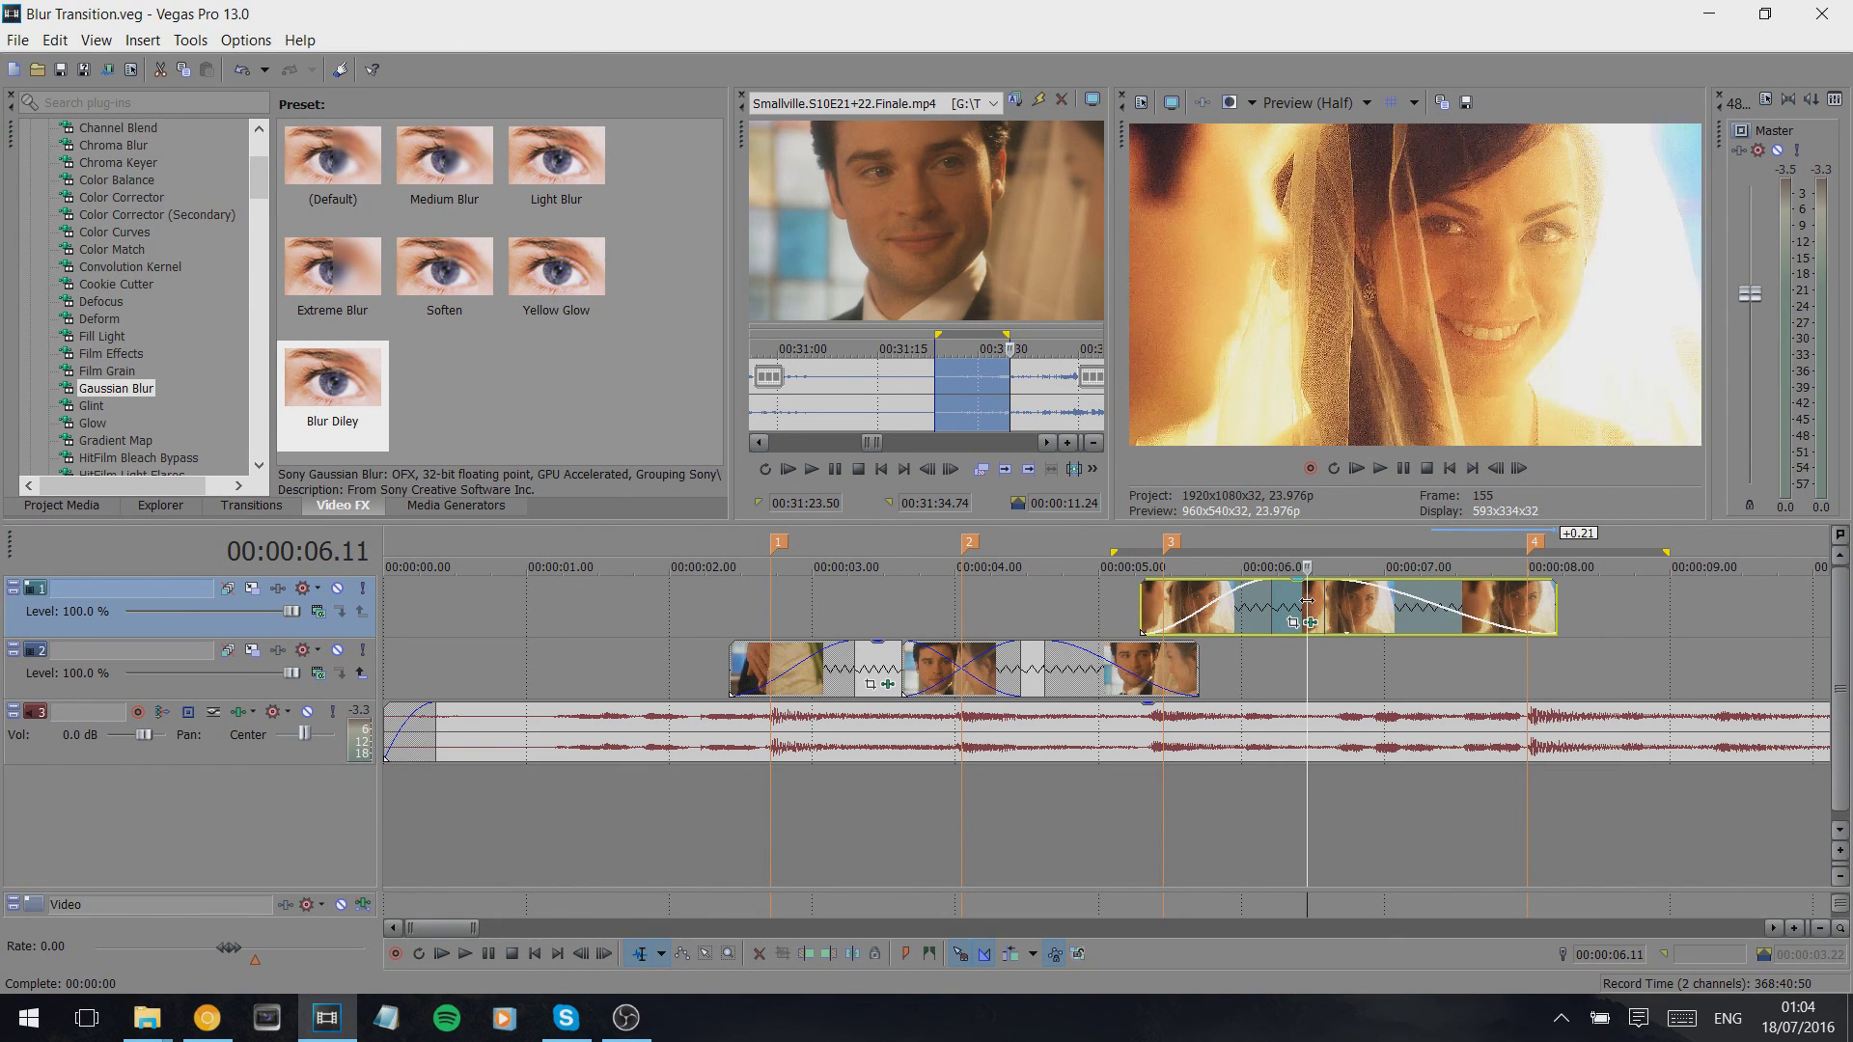